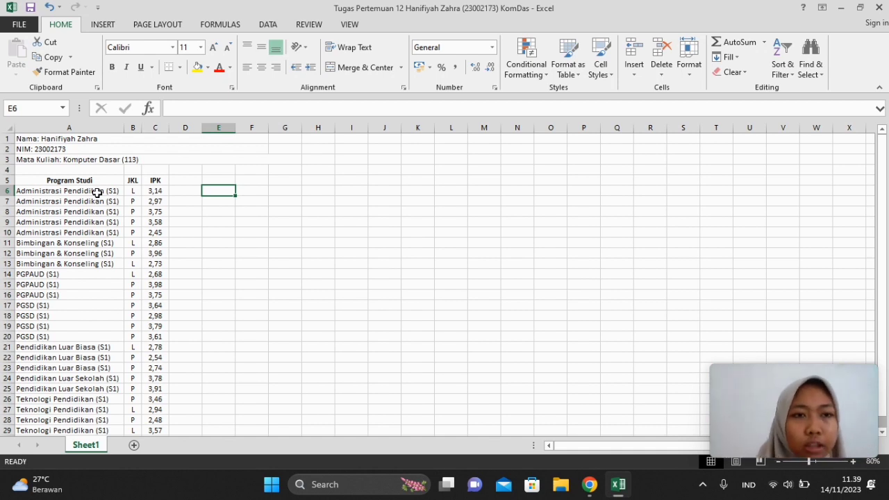
click(97, 192)
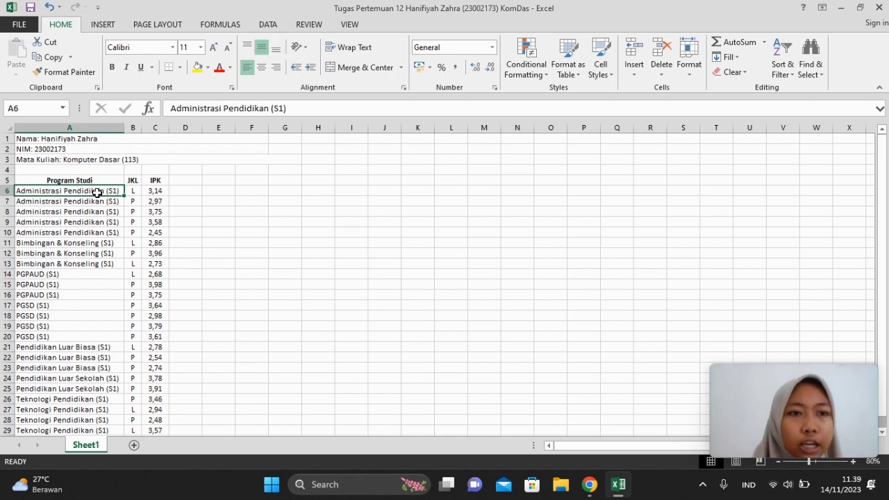
drag(97, 193, 89, 394)
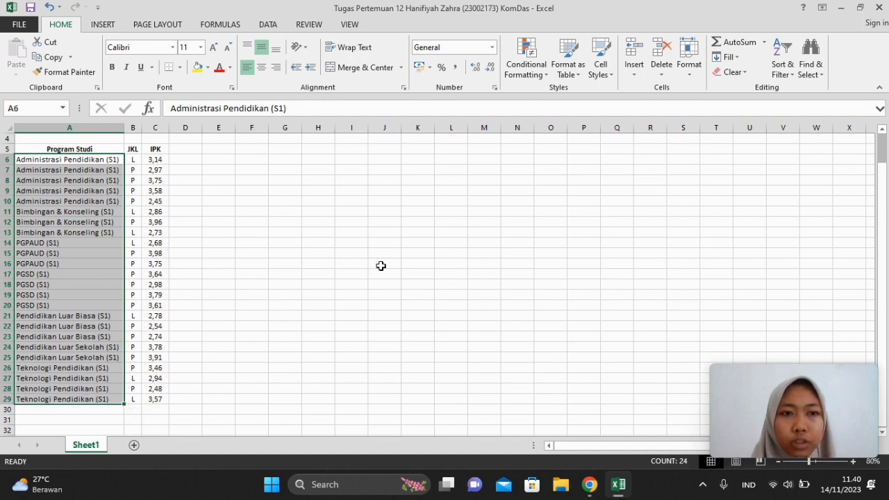
drag(880, 193, 879, 185)
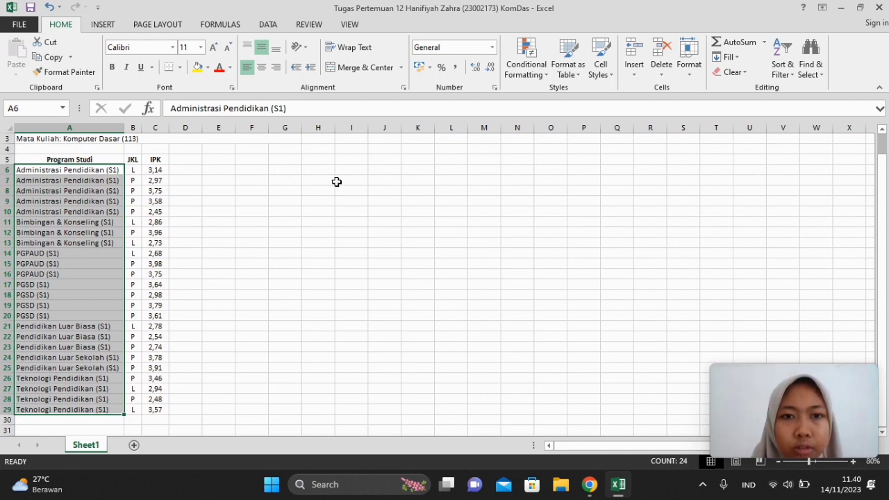
click(382, 169)
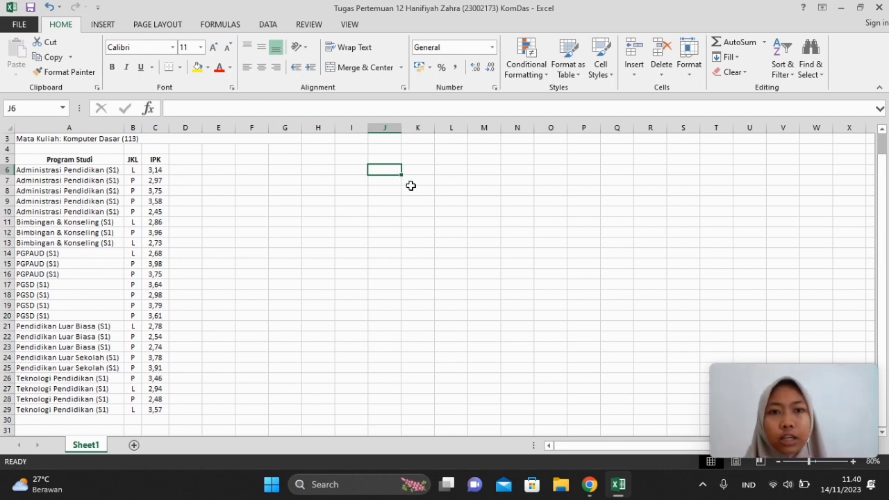
key(Return)
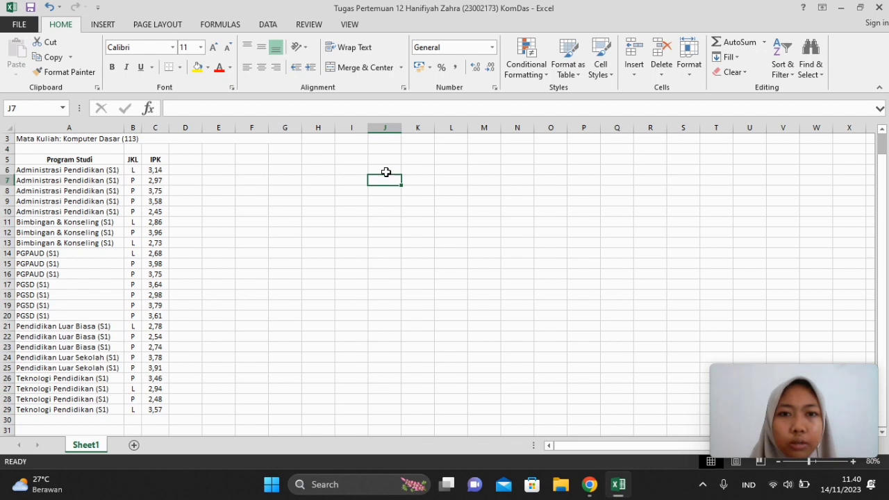
Copy the Program Studi entries in A6:A29 into column J, starting at J6
click(109, 169)
drag(109, 169, 88, 390)
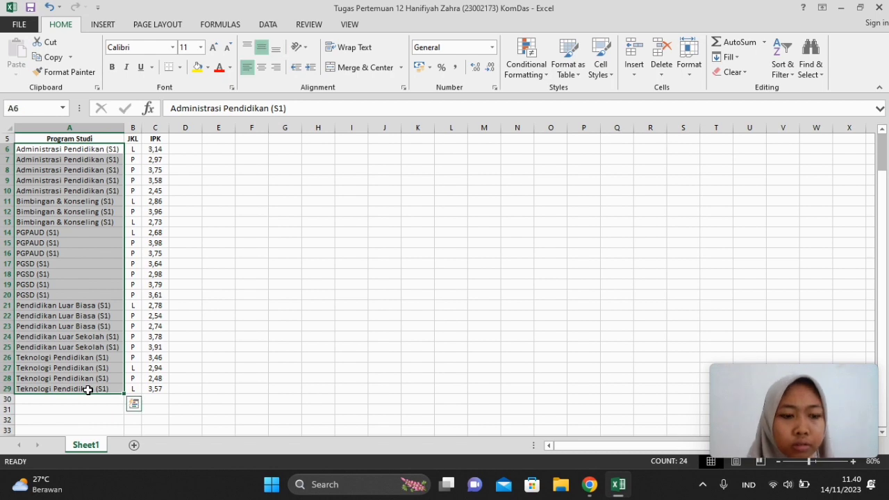
key(ctrl+c)
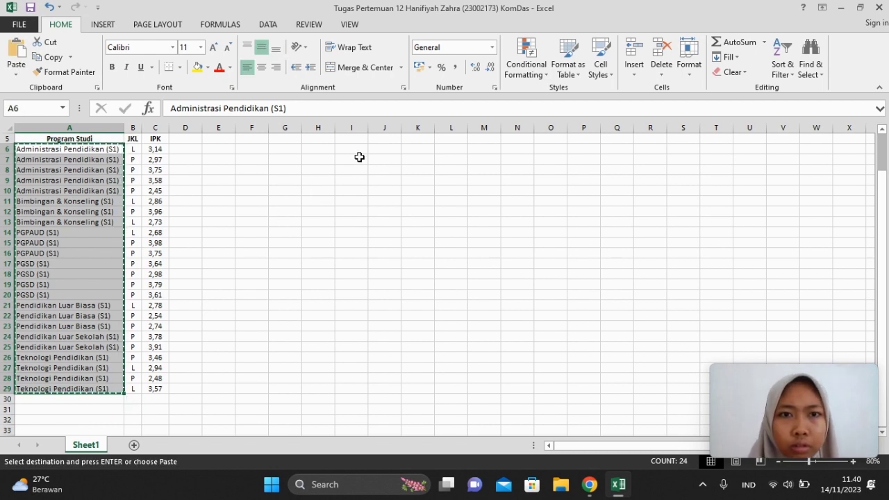
click(383, 148)
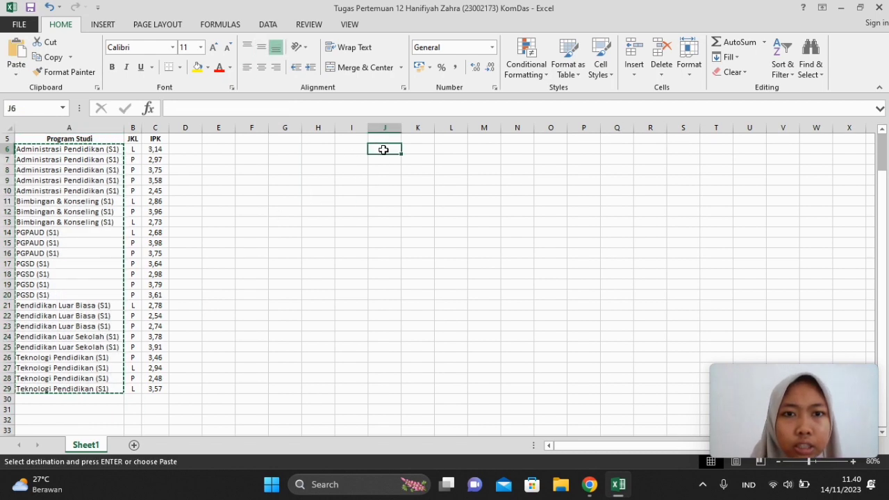
key(ctrl+v)
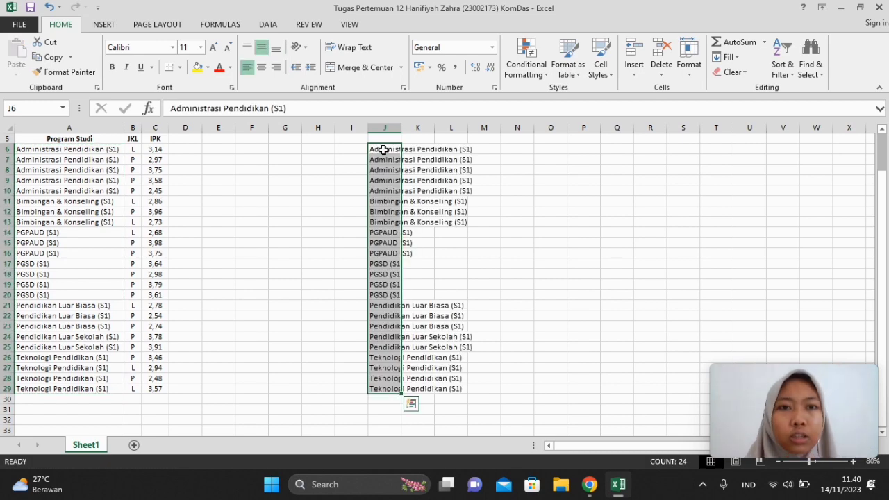
Remove the duplicate values from the copied program list in column J, treating the data as having no headers
drag(879, 182, 877, 169)
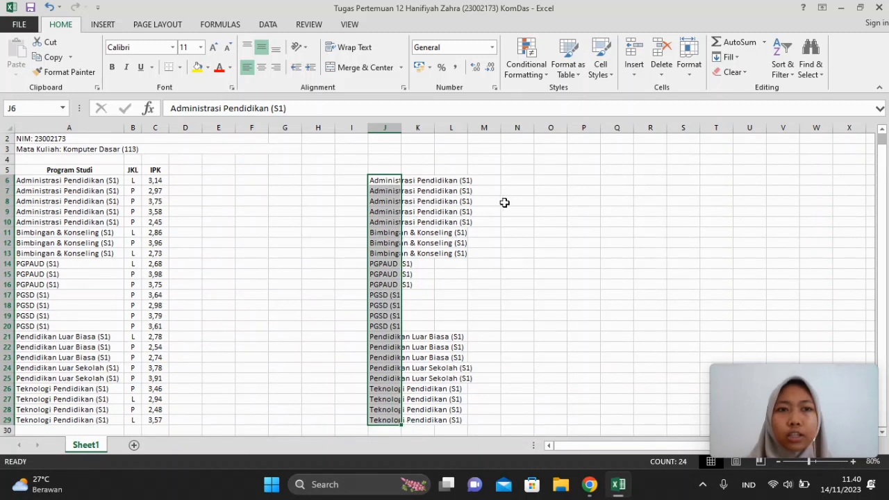
click(267, 26)
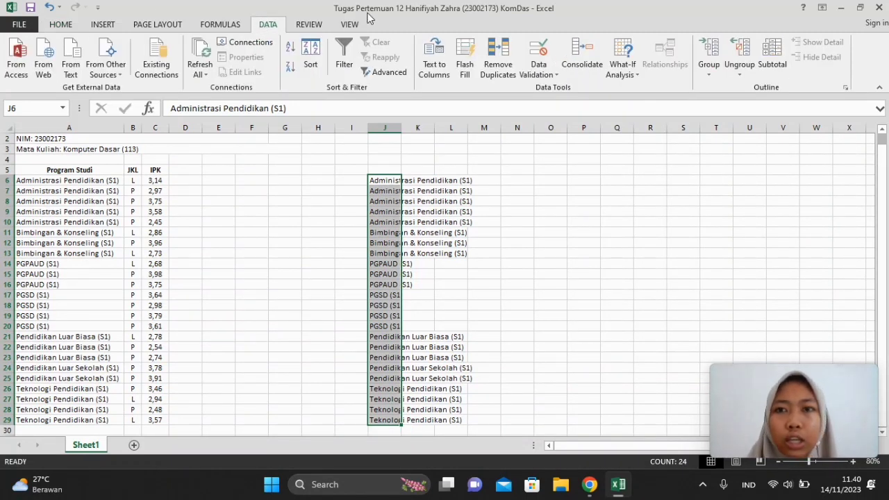
click(501, 54)
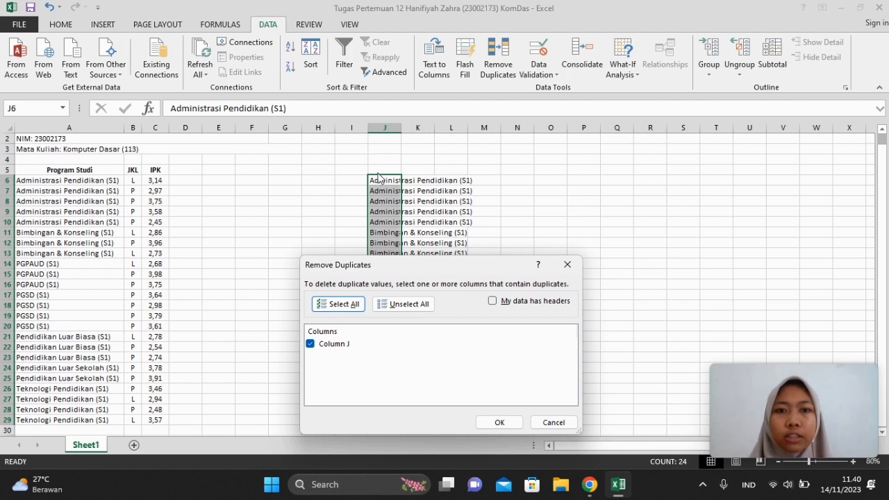
click(515, 422)
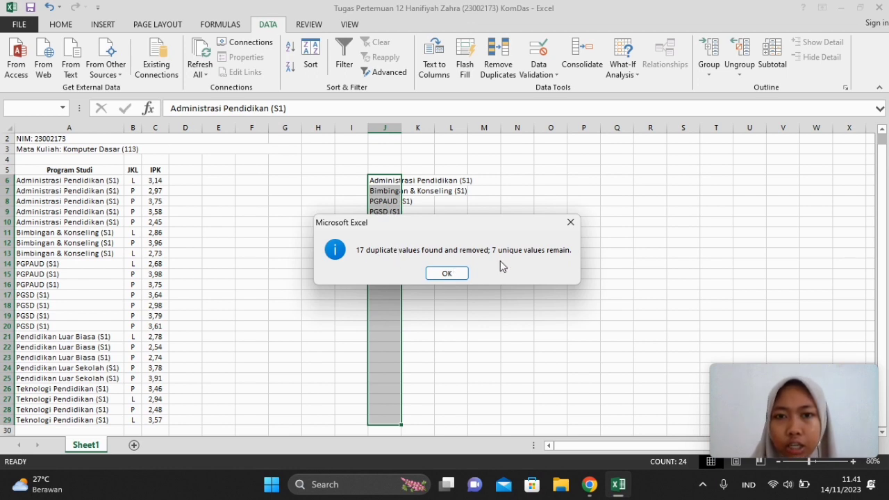
click(448, 274)
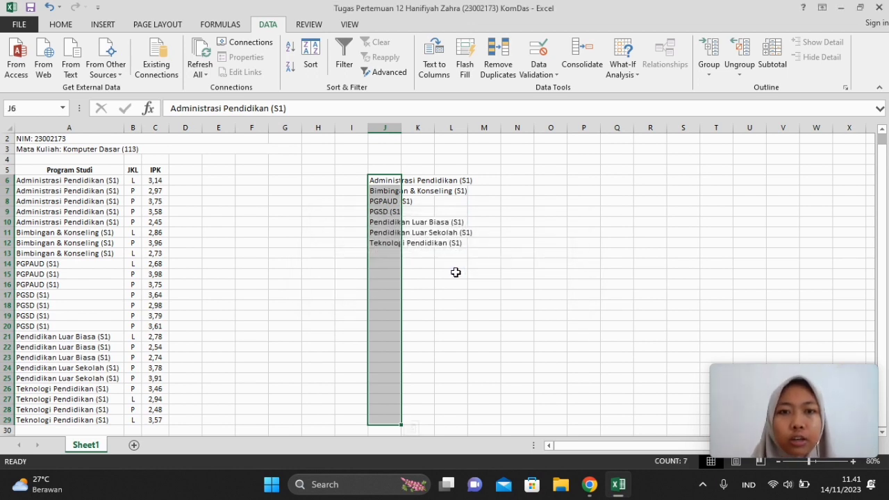
Widen column J so the full program names fit inside it
drag(402, 127, 478, 127)
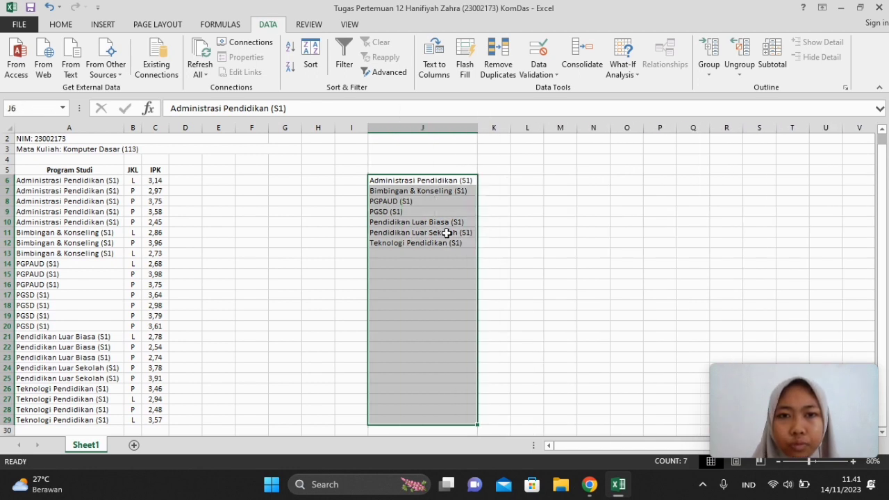
click(440, 252)
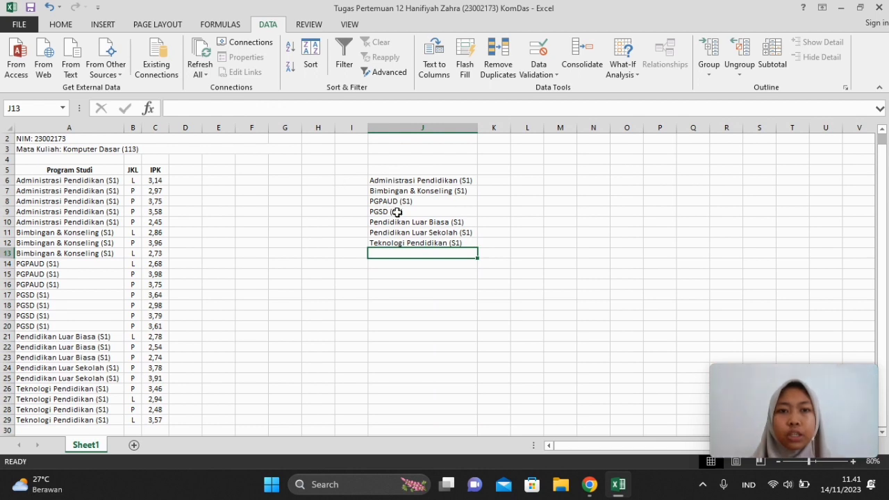
click(406, 179)
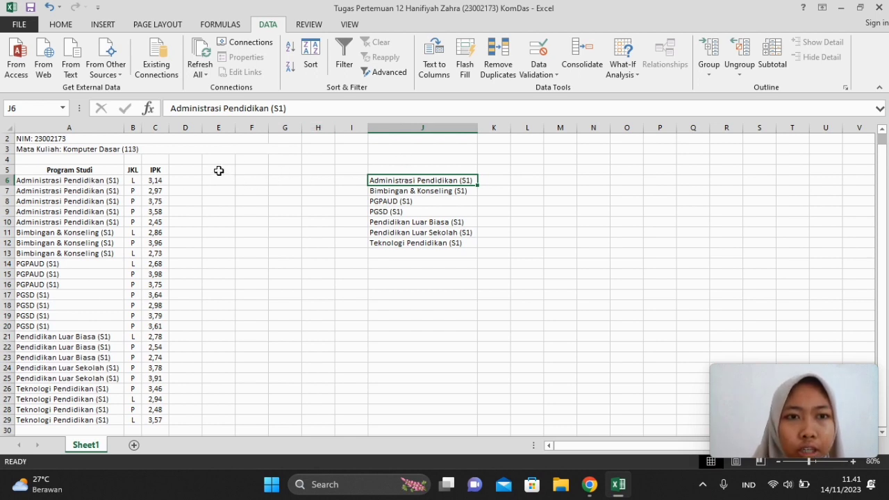
Enter the header "No" in cell E5
click(219, 170)
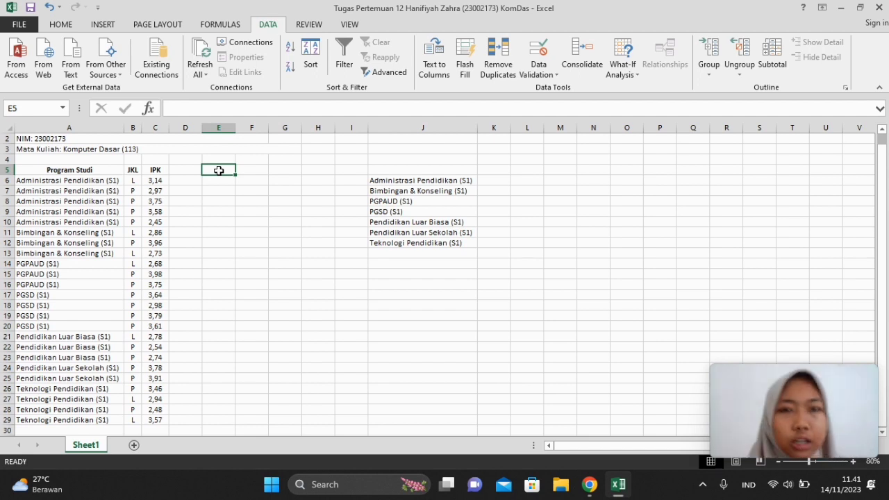
key(Caps_Lock)
text(N)
key(Caps_Lock)
text(o)
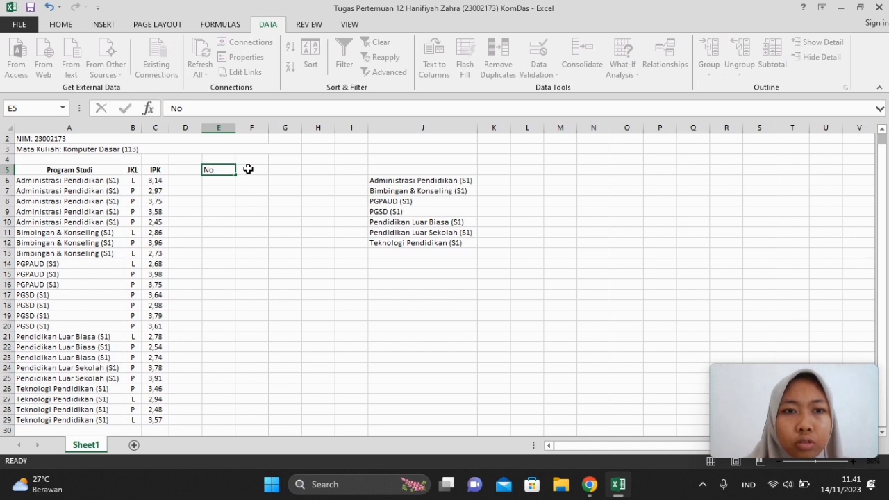
Enter the header "Nama Prodi/Jurusan" in cell F5 and widen column F to fit it
click(247, 170)
key(Caps_Lock)
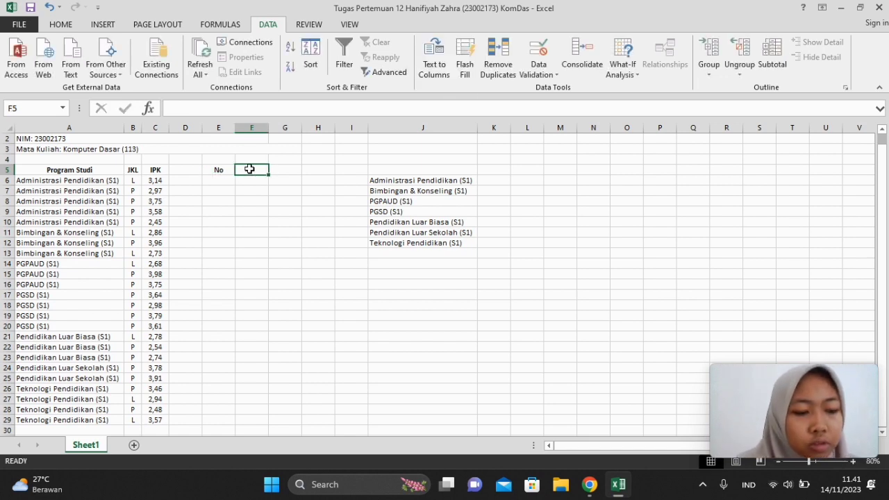
key(Caps_Lock)
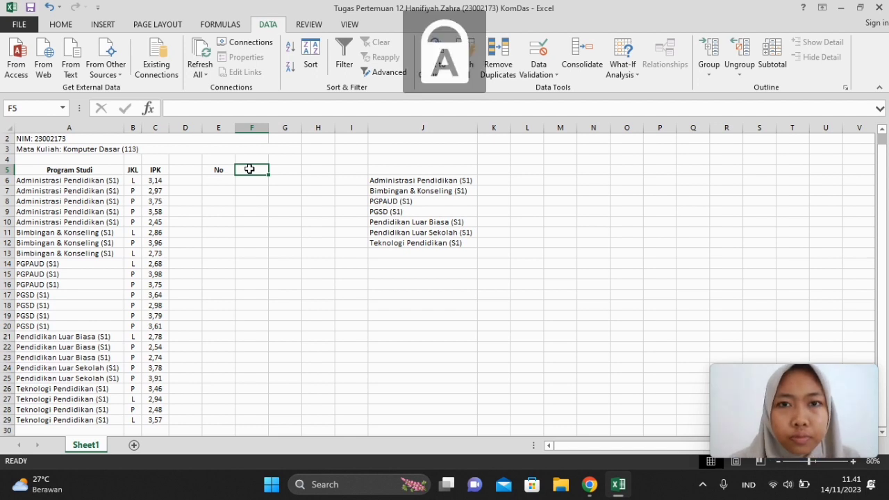
text(Nama)
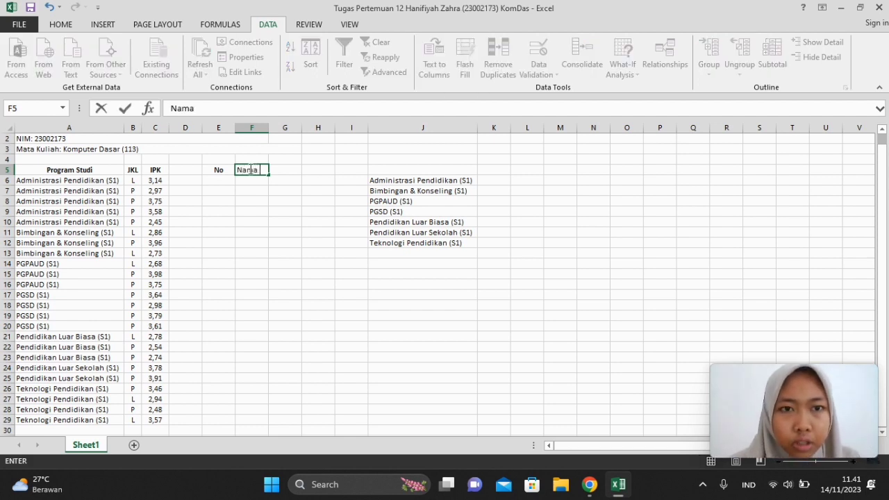
text( P)
key(Caps_Lock)
text(rod)
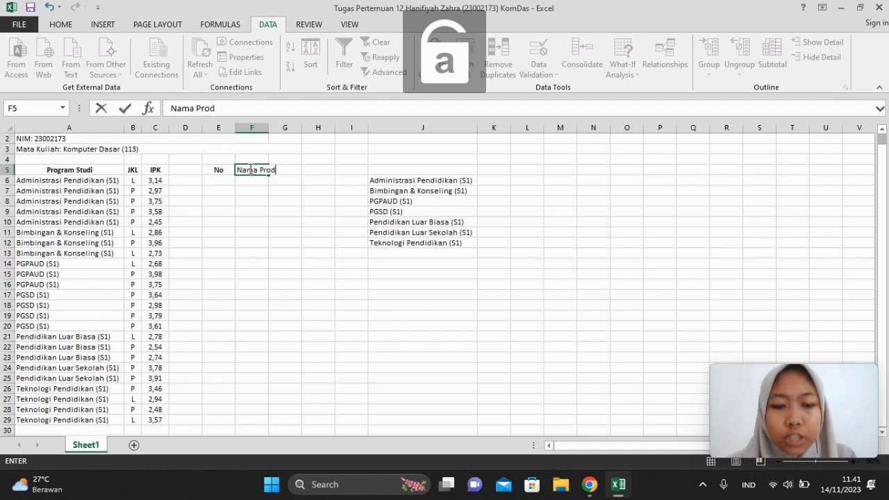
text(i)
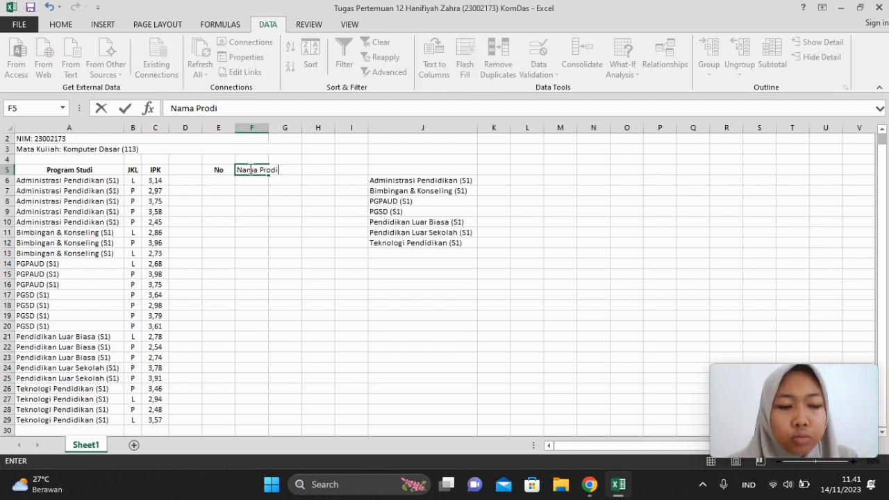
text(/)
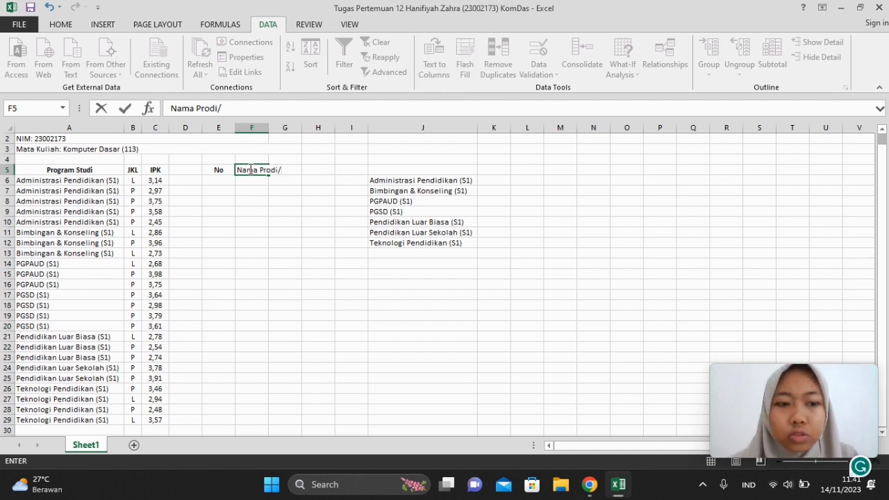
key(Caps_Lock)
key(Caps_Lock)
text(Jurusa)
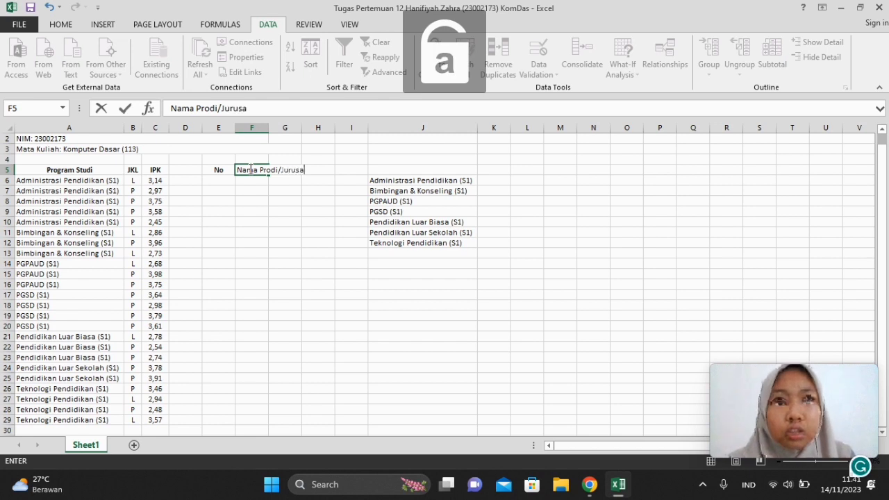
text(n)
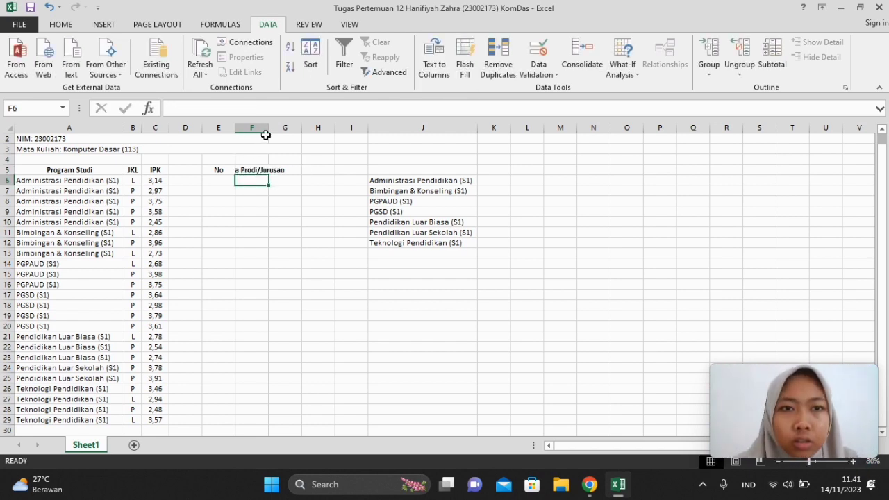
drag(269, 127, 310, 128)
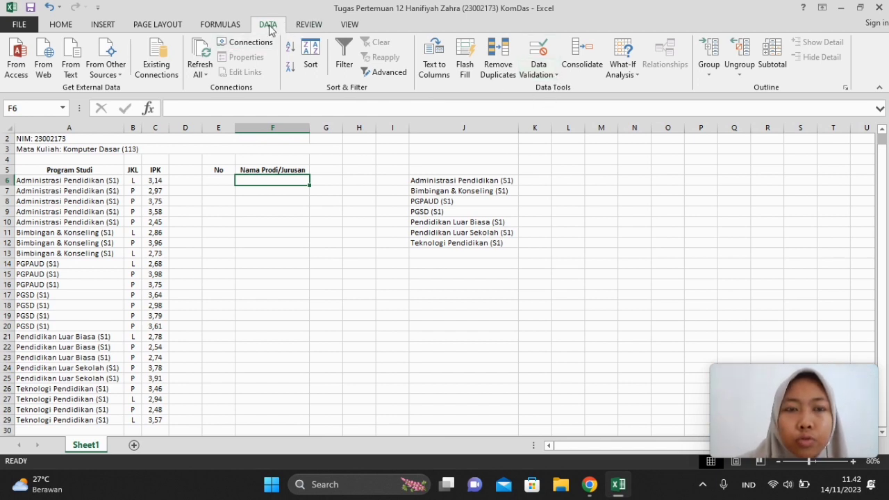
Add List data validation to cell F6 with the source range =$J$6:$J$12 and the in-cell dropdown enabled
click(546, 74)
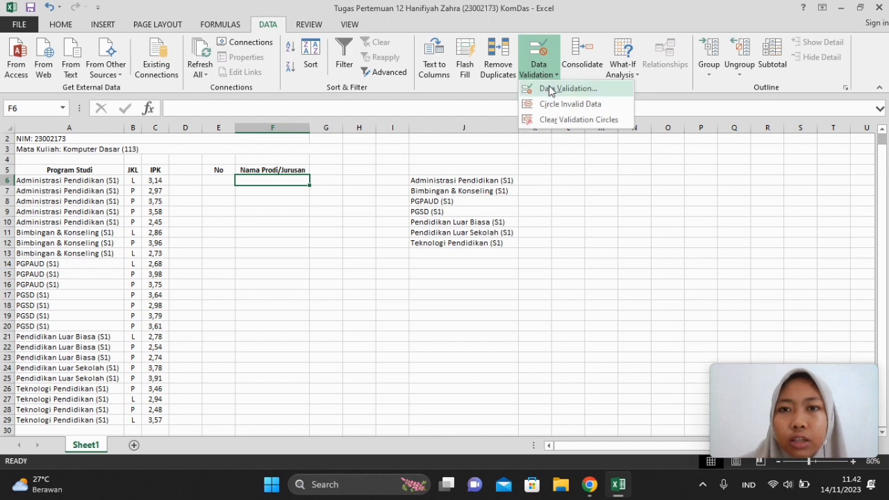
click(549, 89)
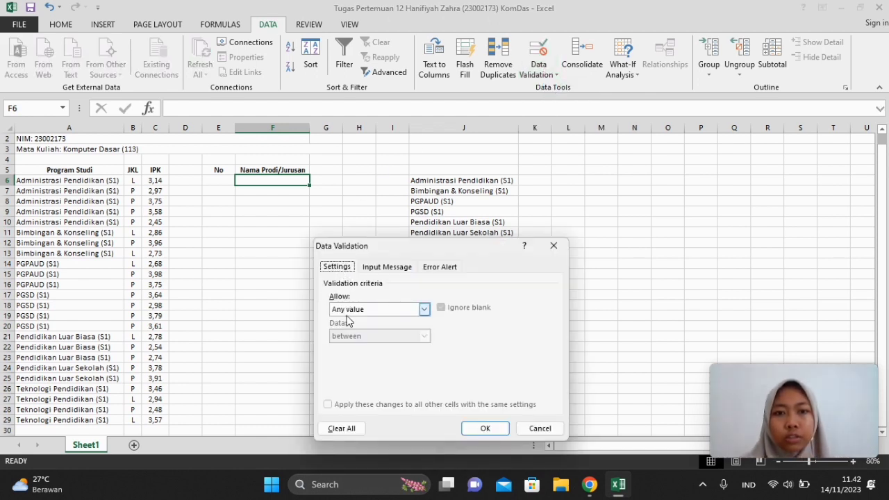
click(425, 312)
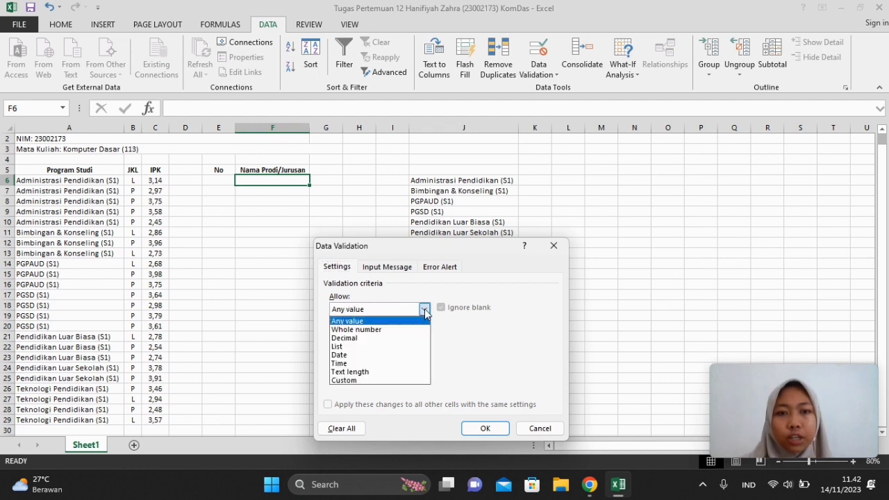
click(351, 351)
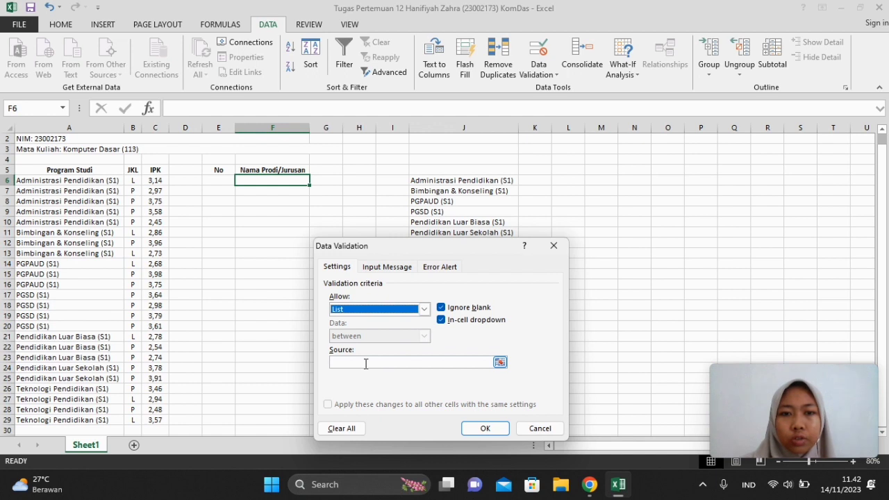
click(365, 364)
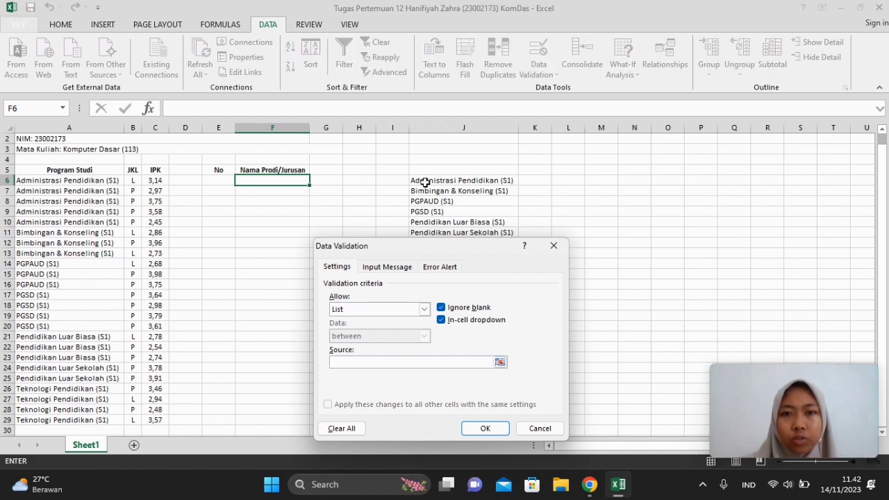
drag(421, 180, 299, 276)
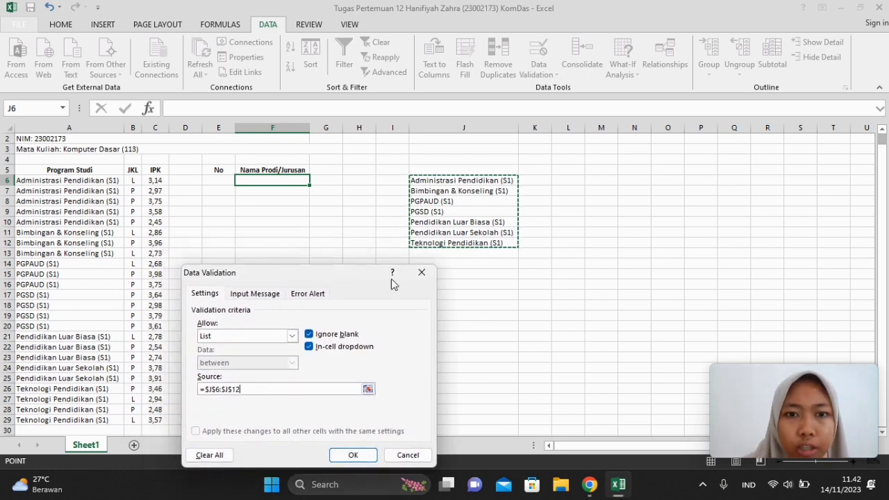
click(347, 454)
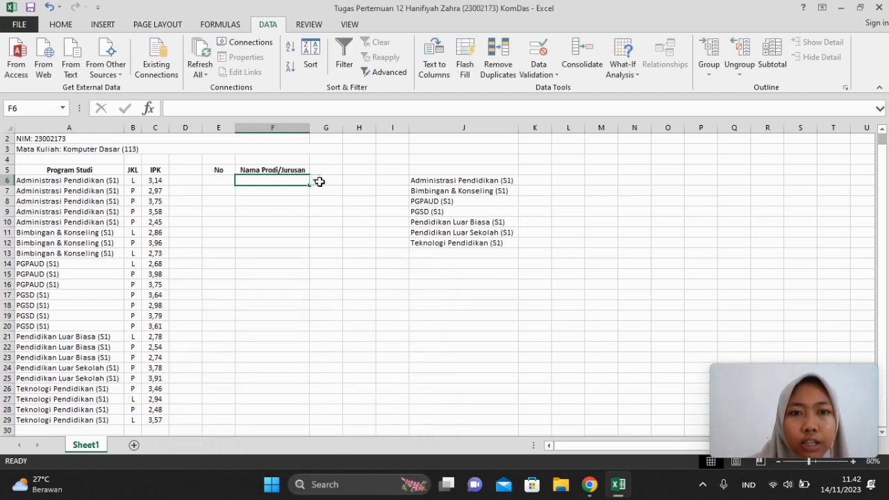
Check the dropdown options in cell F6 and choose Administrasi Pendidikan (S1)
click(836, 462)
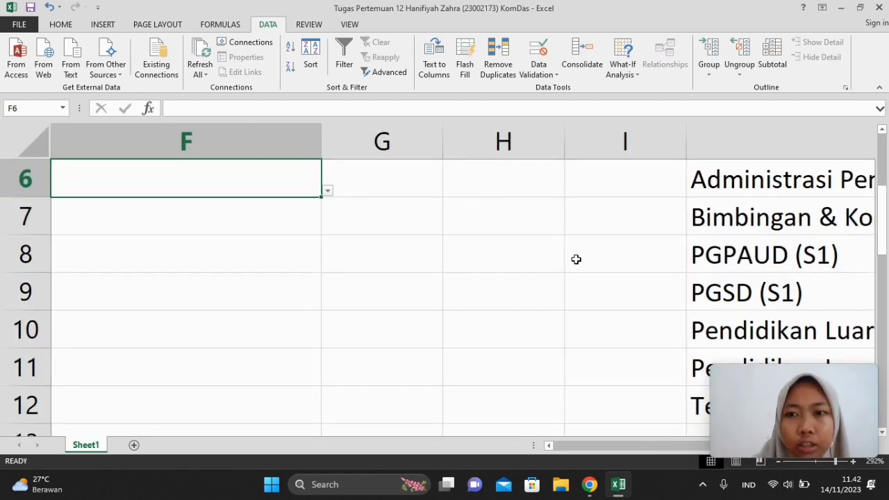
click(327, 191)
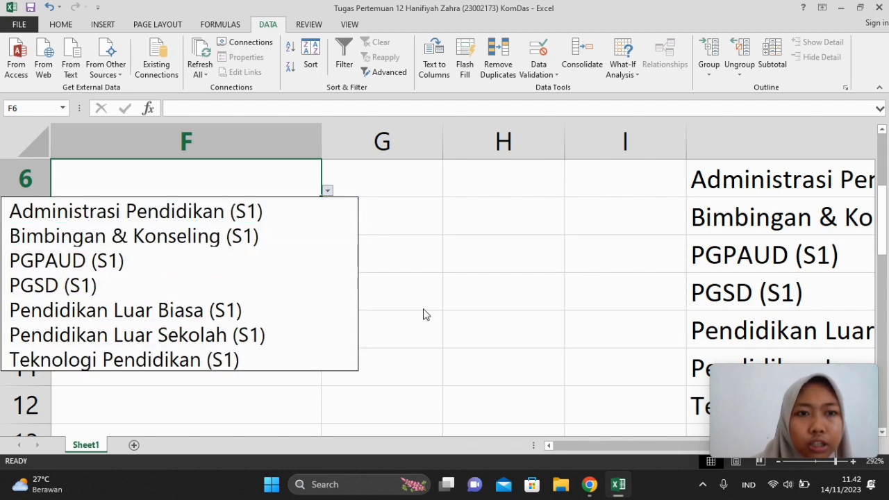
click(815, 461)
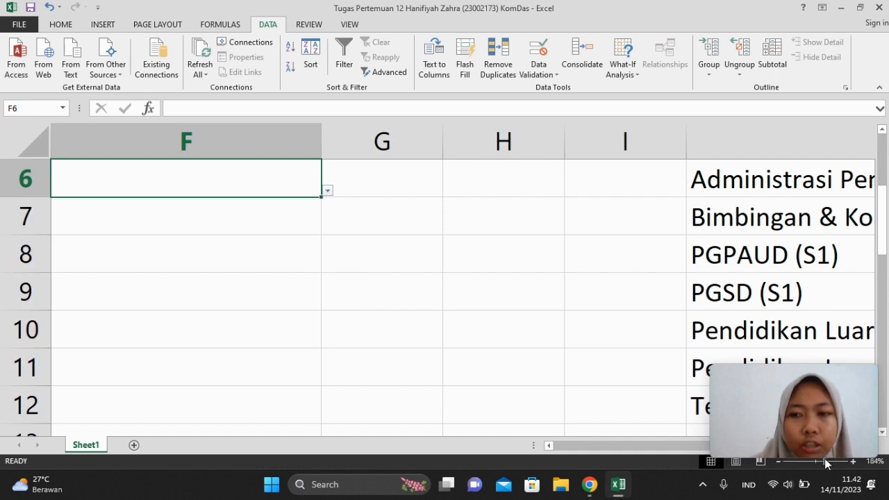
click(824, 460)
click(816, 461)
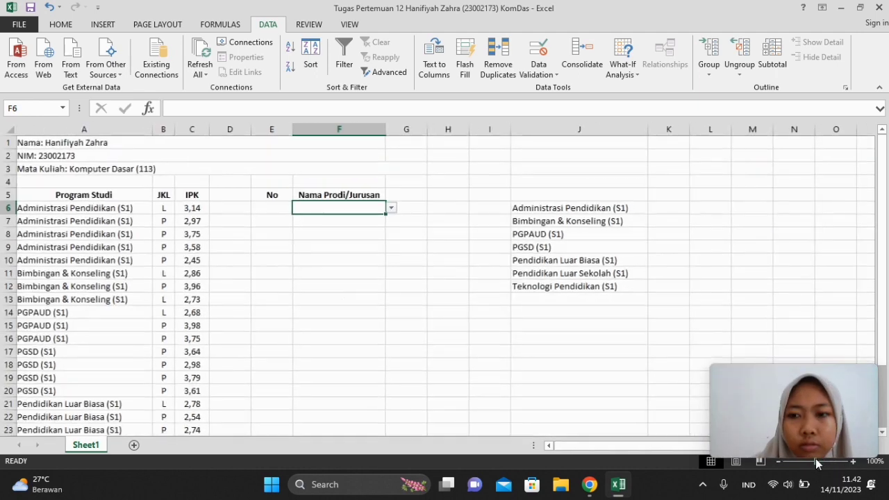
click(393, 208)
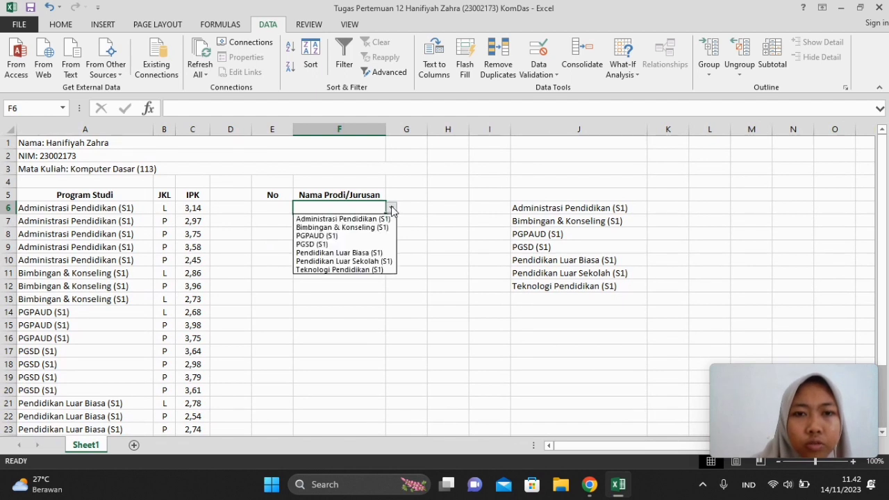
click(363, 220)
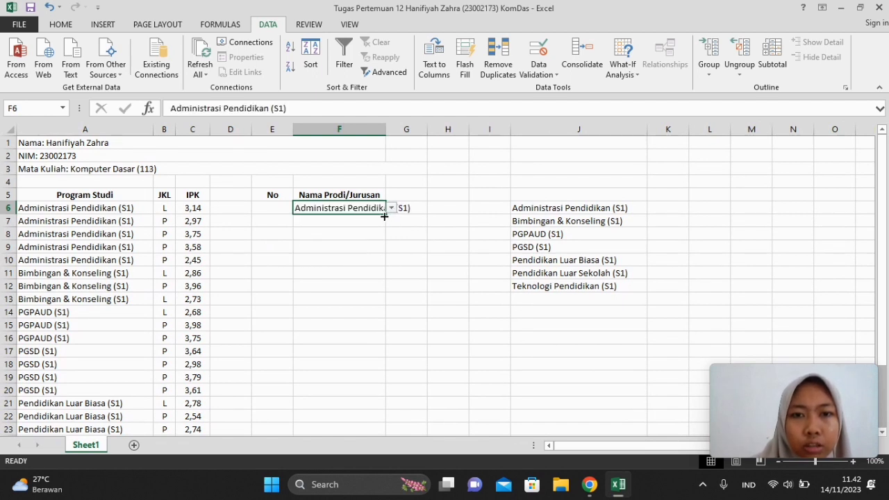
Fill cell F6 down through F12 and widen column F to fit the full program names
drag(385, 214, 387, 289)
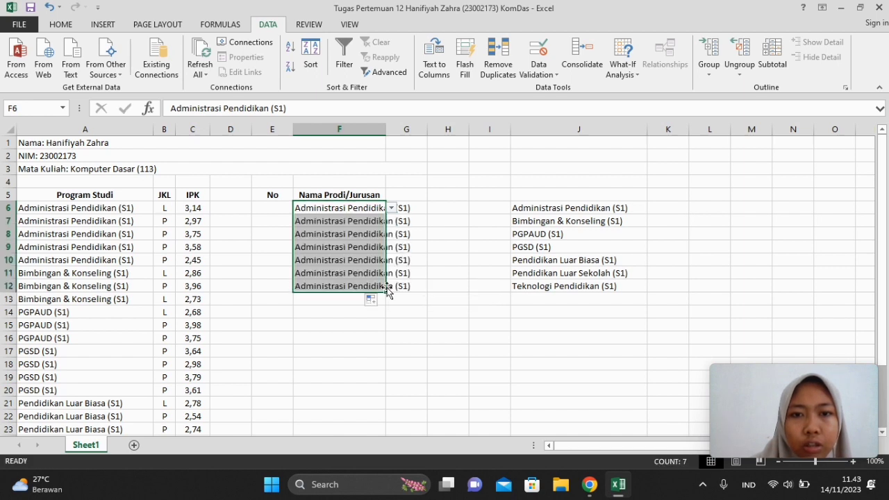
drag(385, 132, 421, 132)
Choose Bimbingan & Konseling (S1) from the dropdown in F7 and PGPAUD (S1) in F8
click(403, 223)
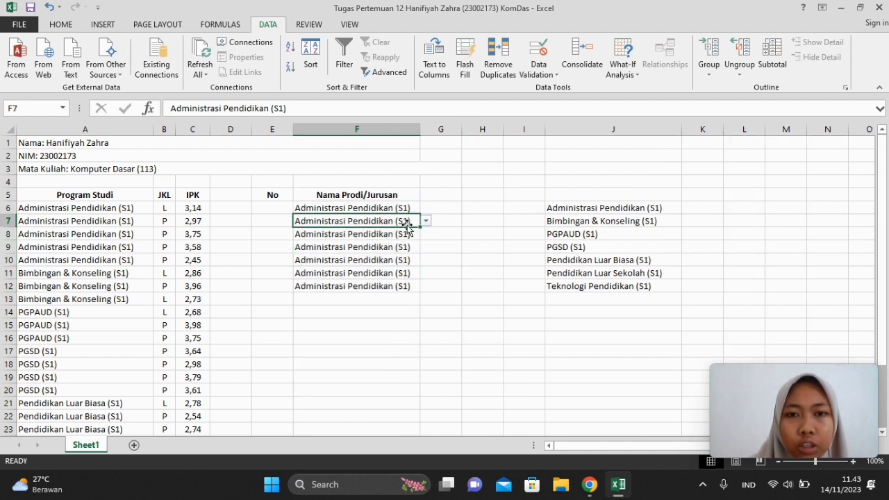
click(426, 221)
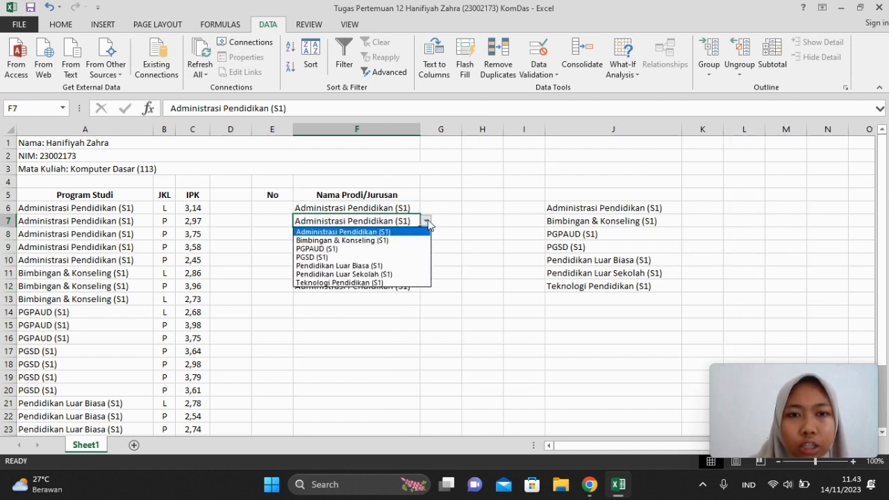
click(390, 240)
click(394, 235)
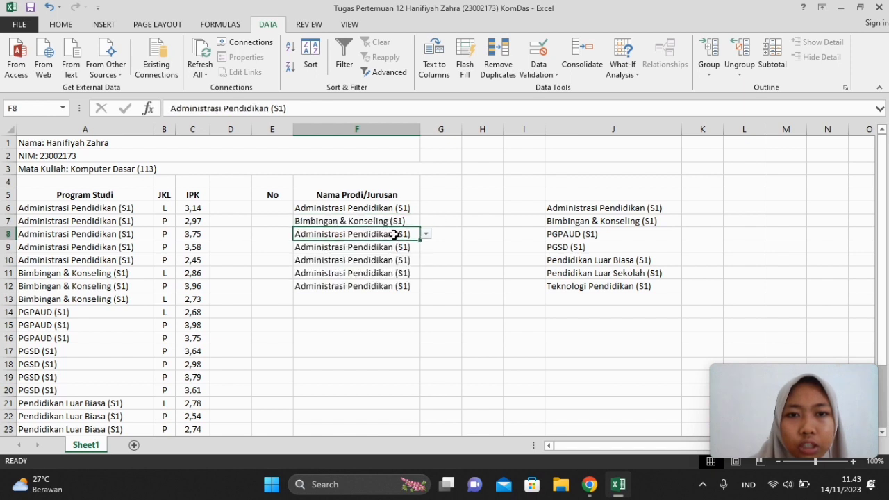
click(425, 236)
click(365, 263)
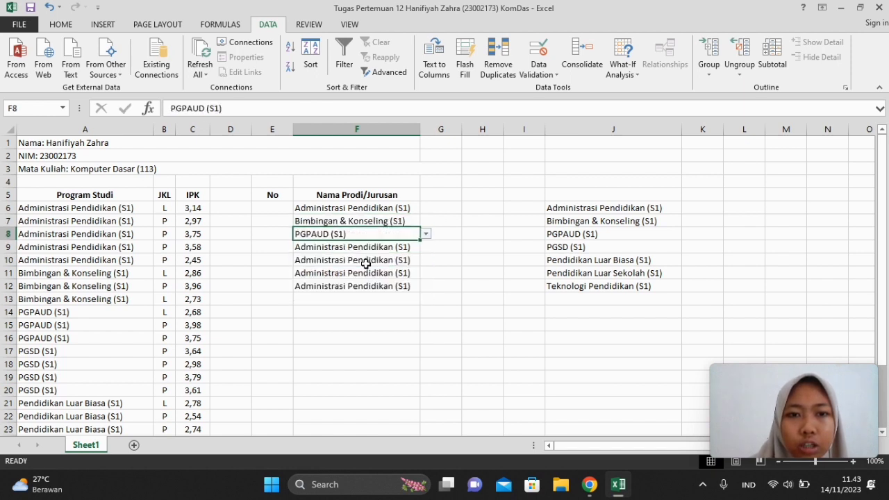
Choose PGSD (S1) from the dropdown in F9 and Pendidikan Luar Biasa (S1) in F10
click(366, 263)
click(375, 248)
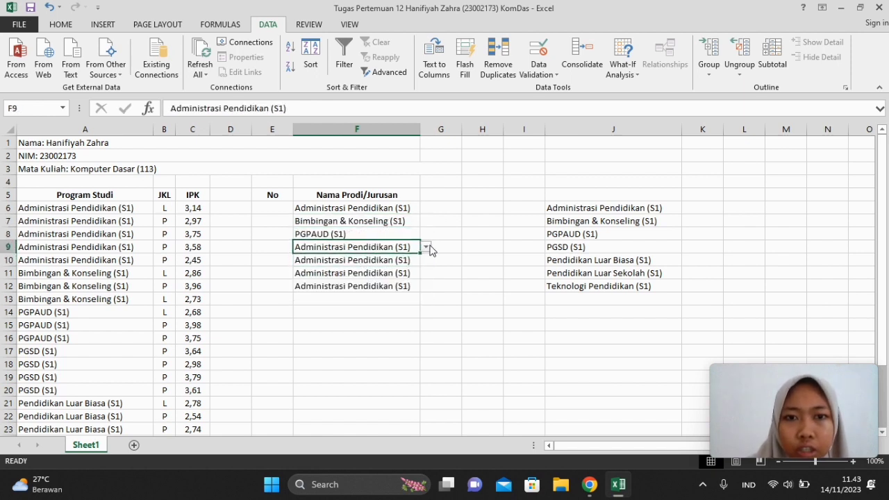
click(425, 247)
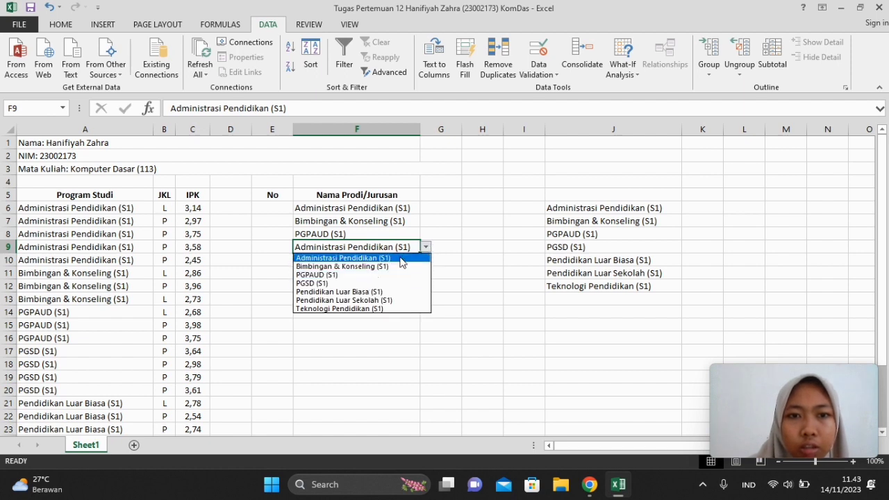
click(362, 283)
click(387, 272)
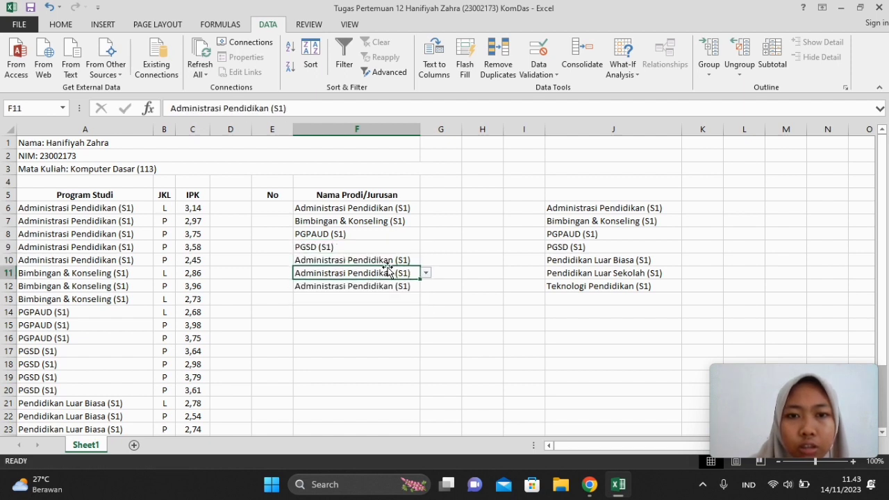
click(387, 259)
click(426, 259)
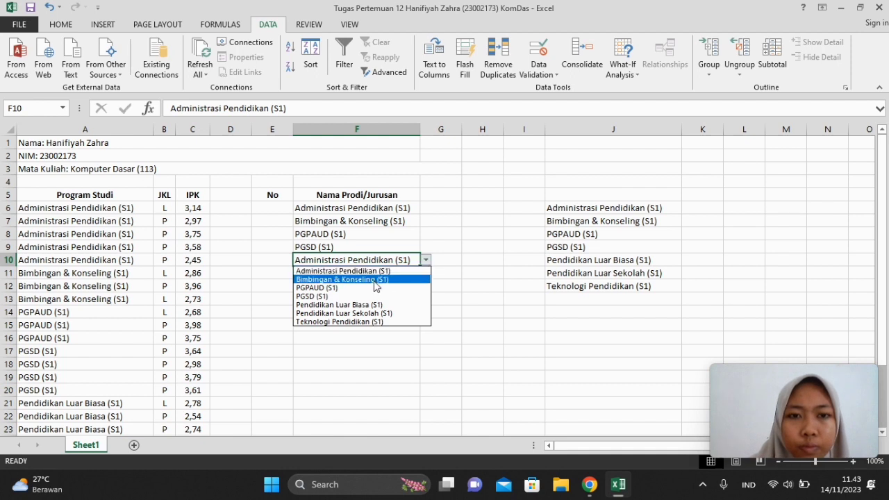
click(365, 310)
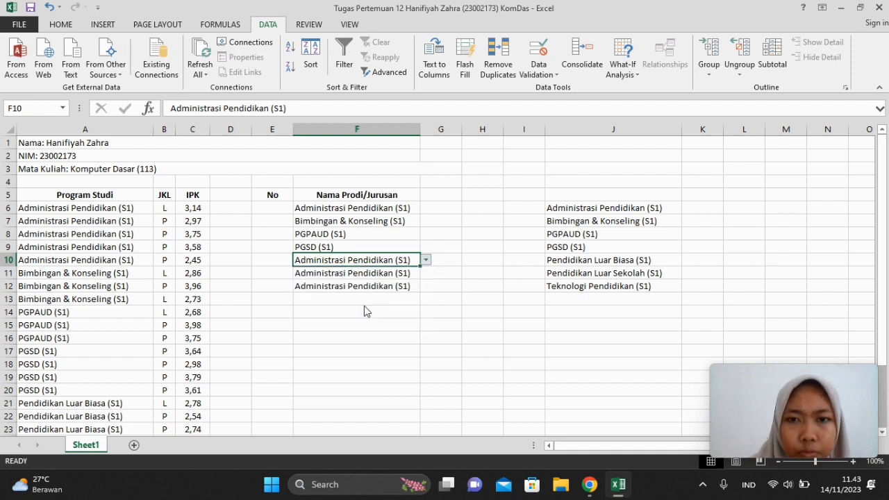
Choose Pendidikan Luar Sekolah (S1) from the dropdown in F11 and Teknologi Pendidikan (S1) in F12
click(399, 273)
click(424, 274)
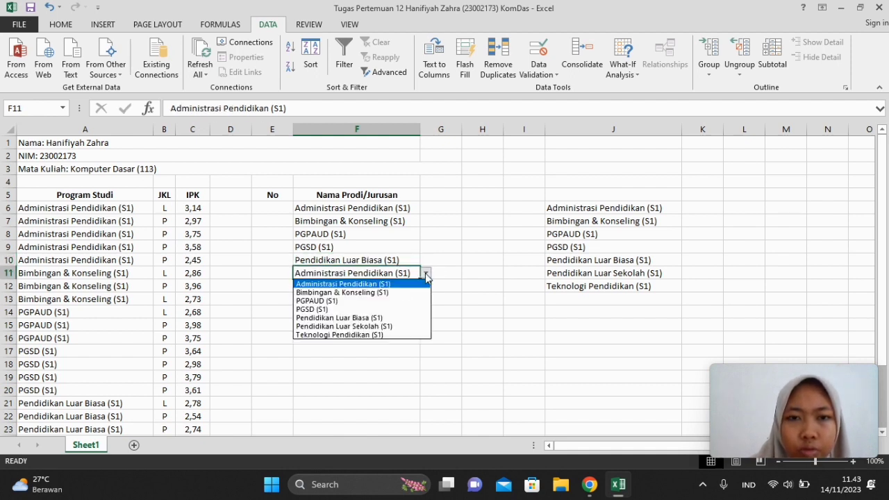
click(358, 329)
click(358, 330)
click(370, 290)
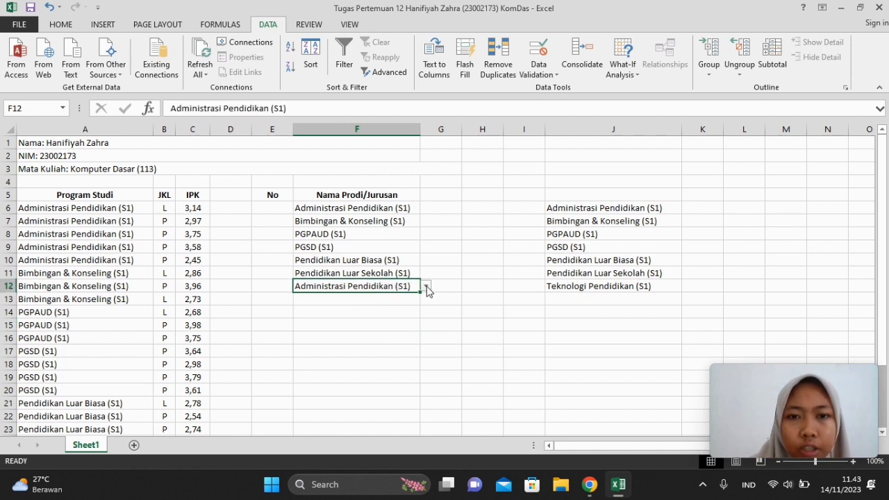
click(426, 286)
click(343, 348)
click(343, 347)
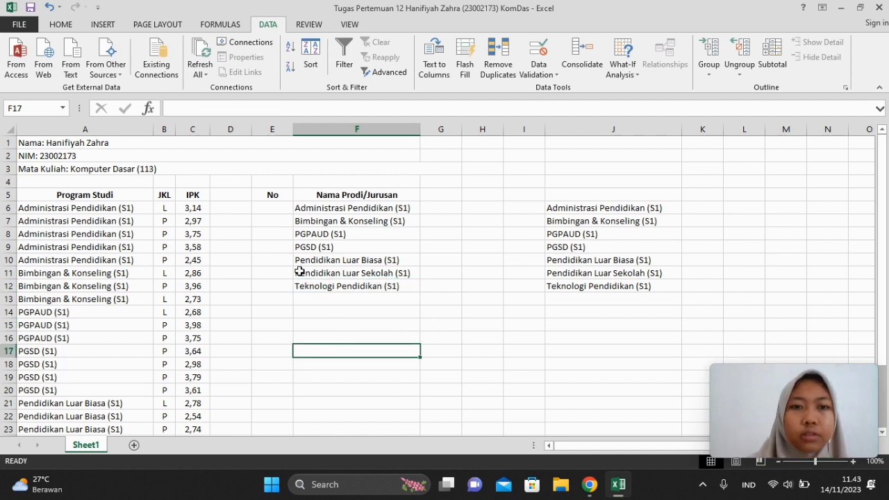
Number the programs 1 to 7 in cells E6:E12 by entering 1 and 2 and filling the series down
click(274, 207)
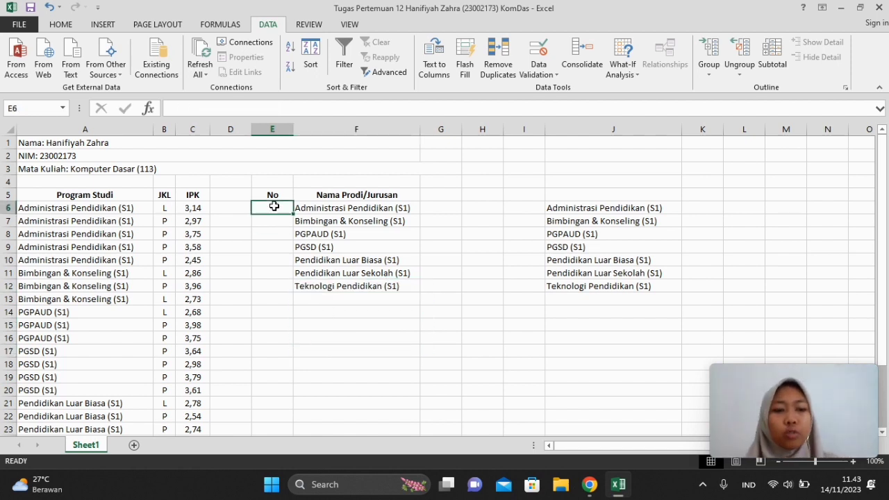
text(1)
key(Return)
text(2)
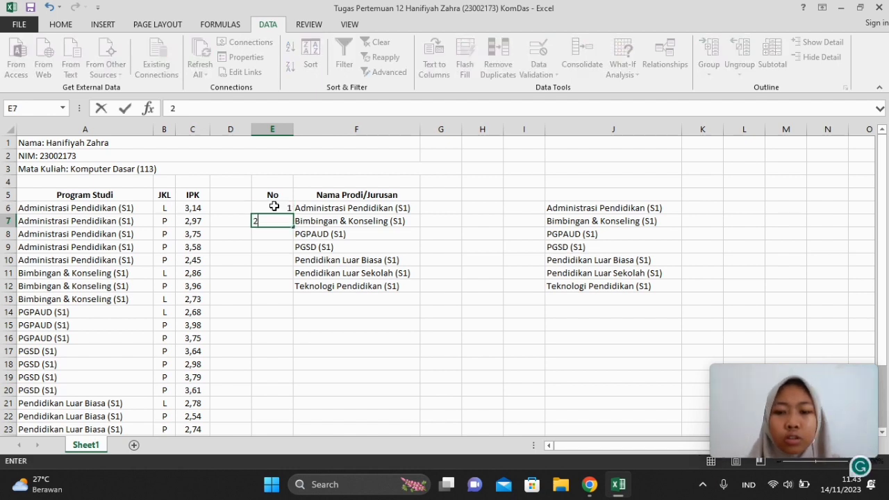
key(Return)
click(276, 207)
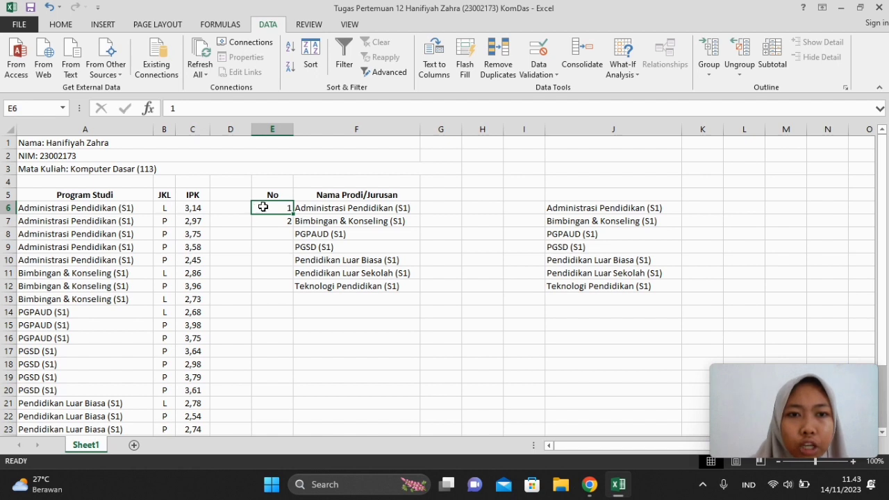
drag(264, 207, 264, 221)
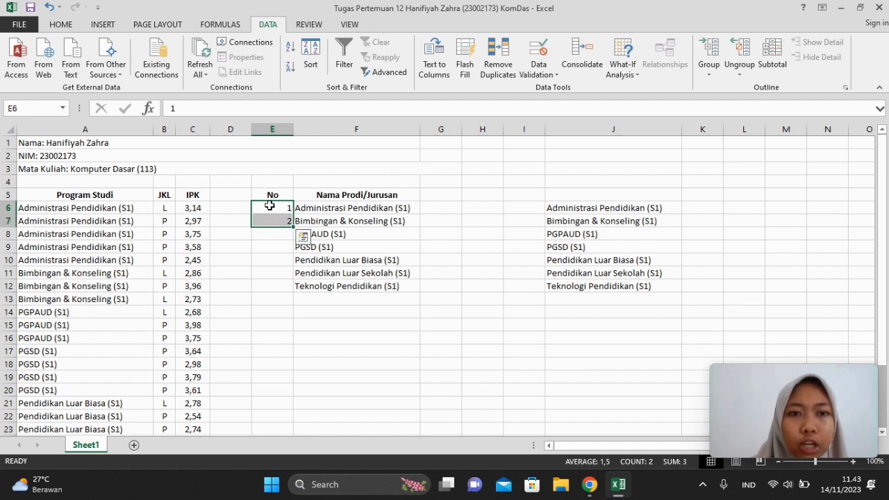
drag(292, 227, 292, 292)
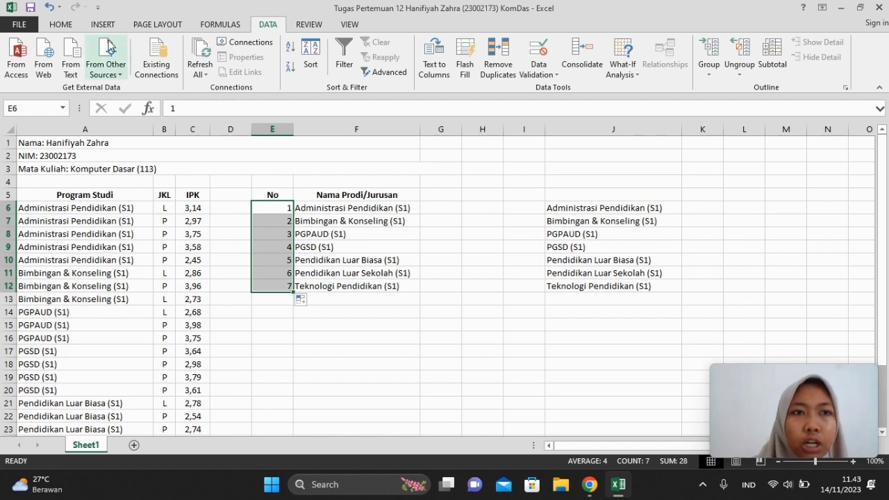
Center the numbers in E6:E12 horizontally and narrow column E to suit them
click(61, 25)
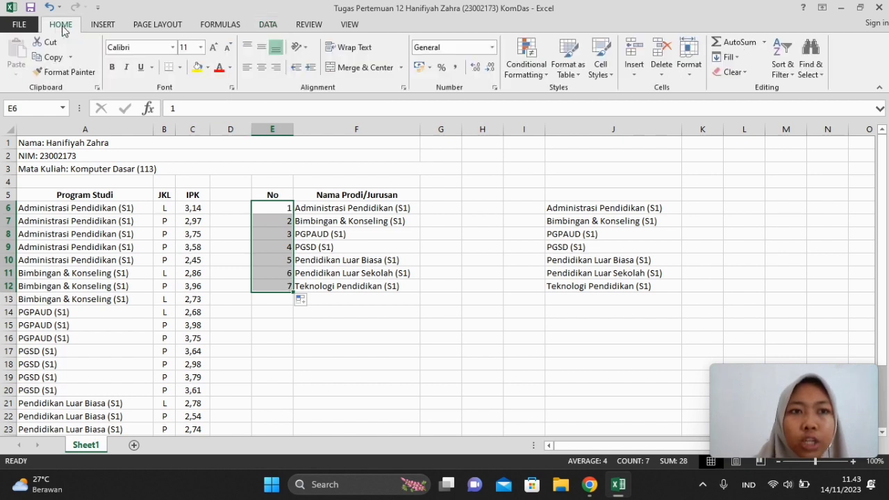
click(261, 66)
drag(290, 131, 272, 132)
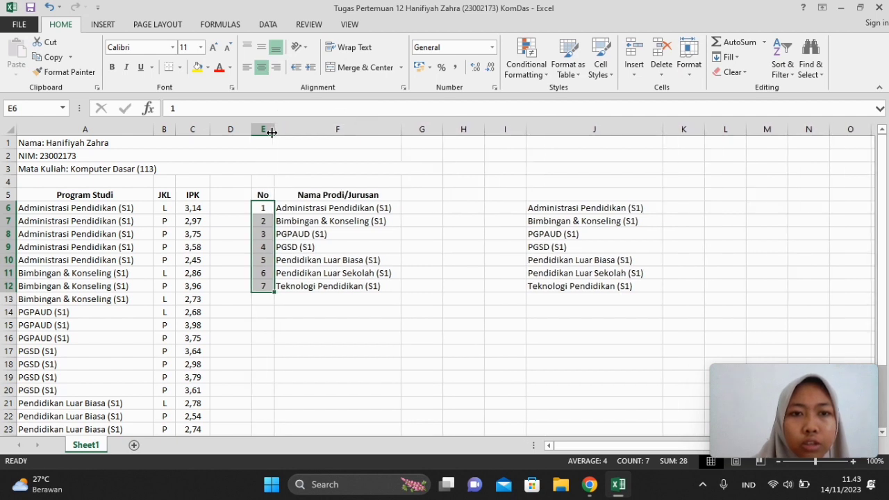
Enter the header "JML MHS" in cell G5
click(414, 209)
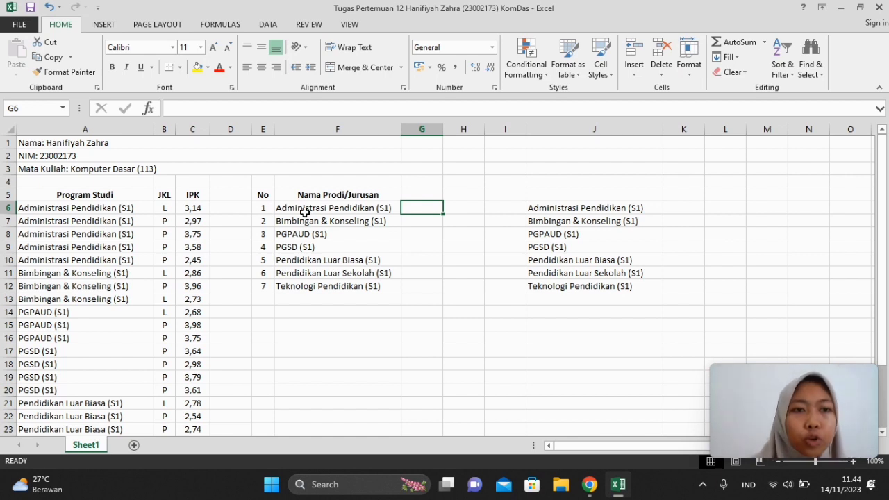
click(416, 195)
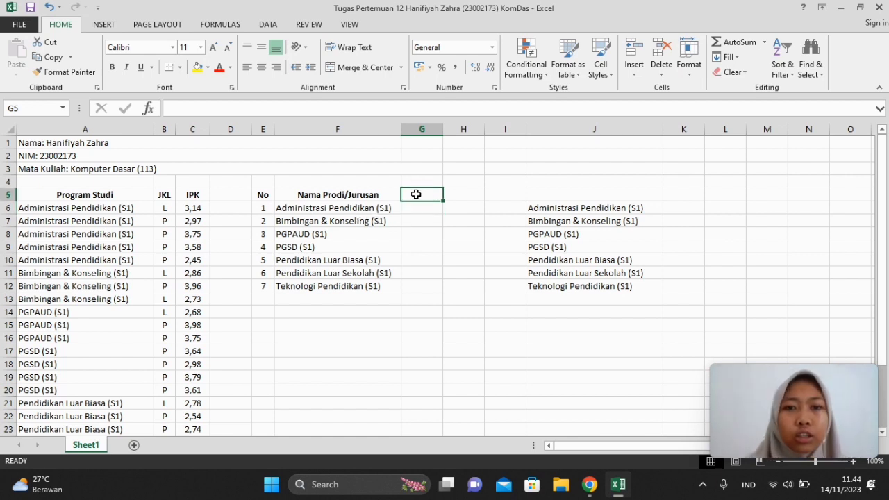
key(Caps_Lock)
text(JML)
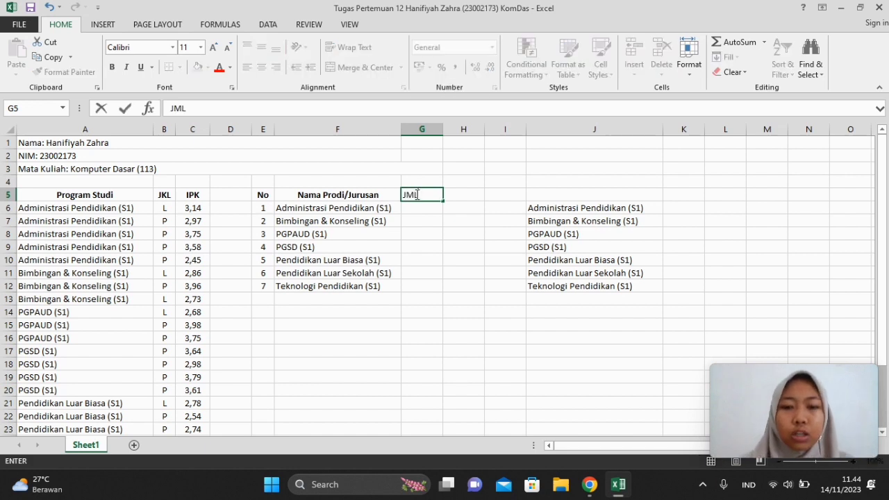
text( MHS)
key(Return)
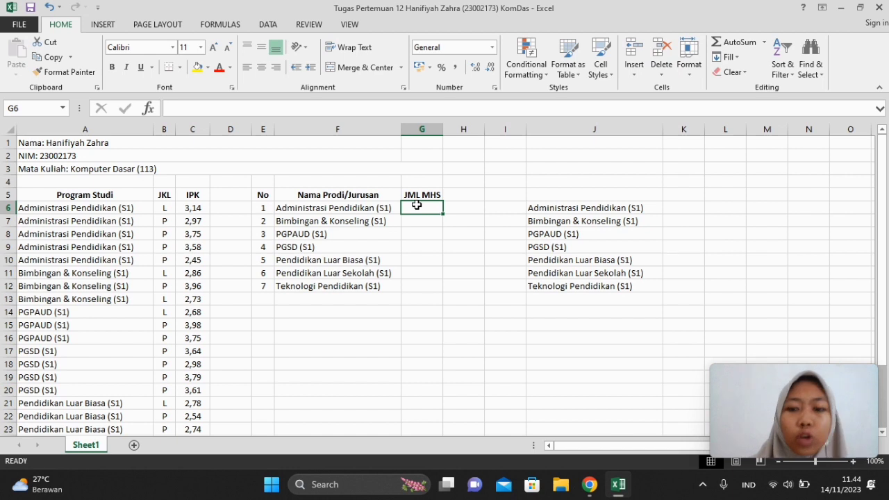
Count the first program's students in G6 with COUNTIF, using range A6:A29 and criteria F6
text(=)
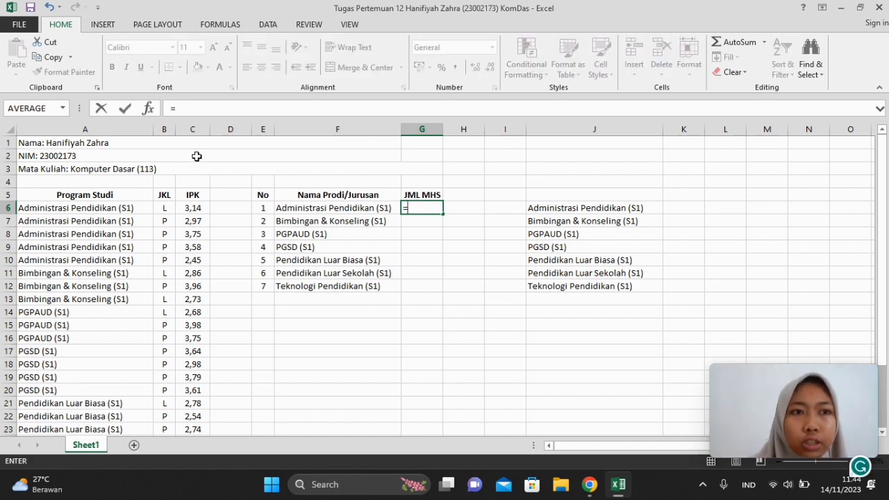
click(63, 111)
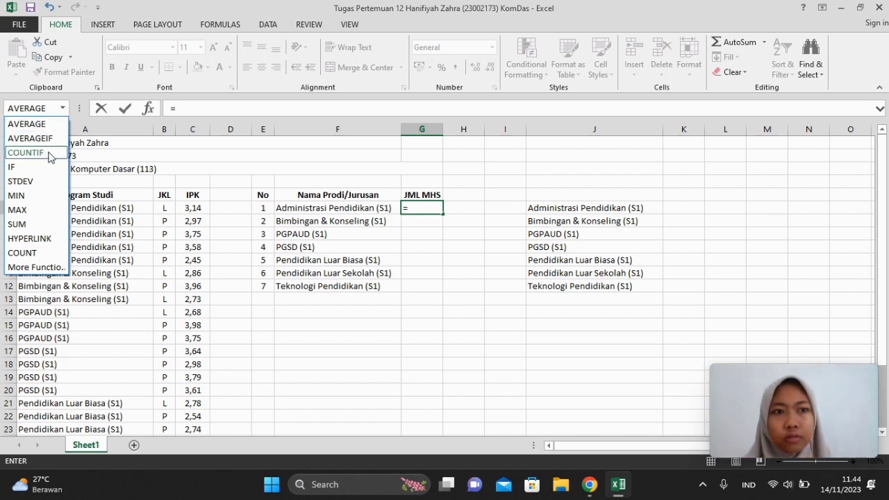
click(25, 153)
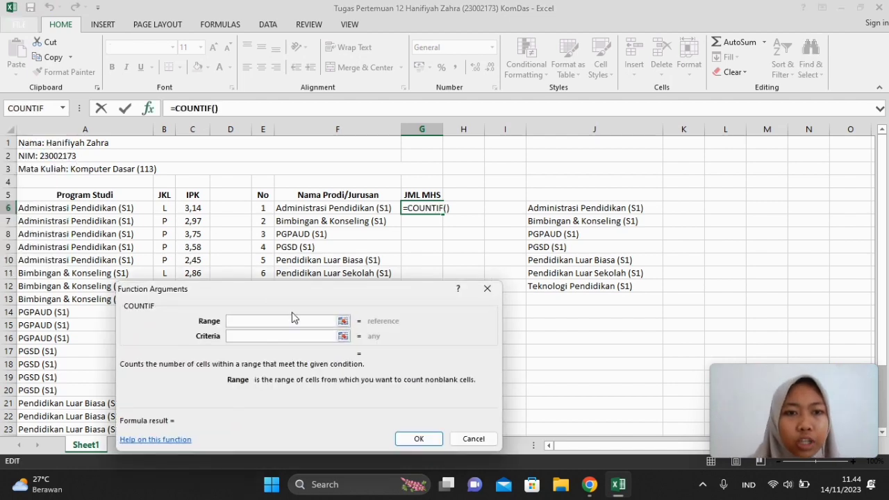
drag(358, 300, 573, 314)
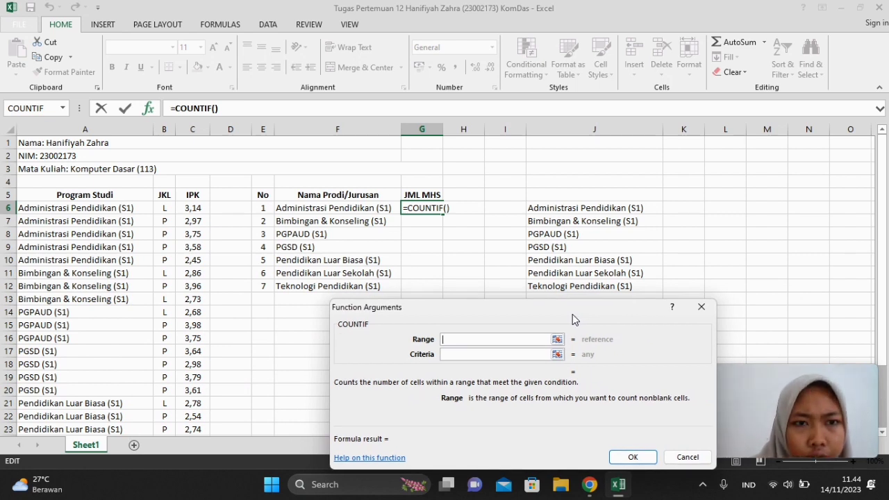
drag(115, 207, 91, 382)
click(460, 352)
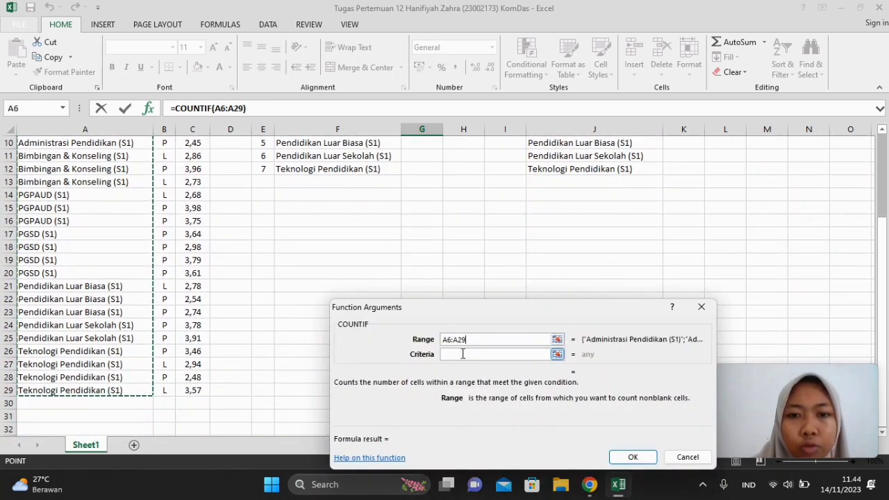
click(460, 352)
drag(881, 221, 880, 179)
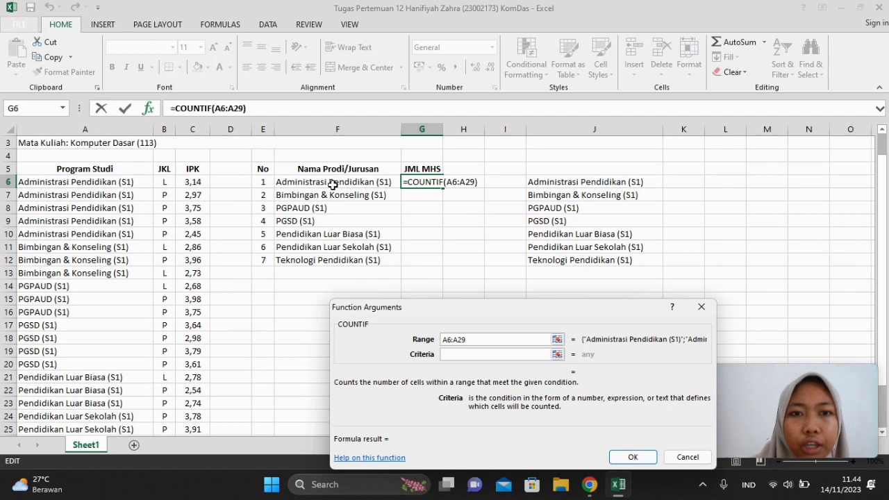
click(333, 184)
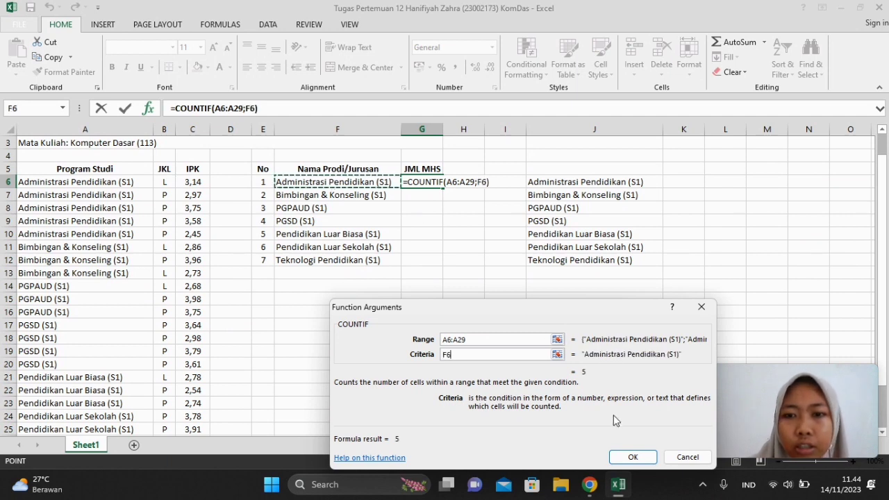
click(626, 456)
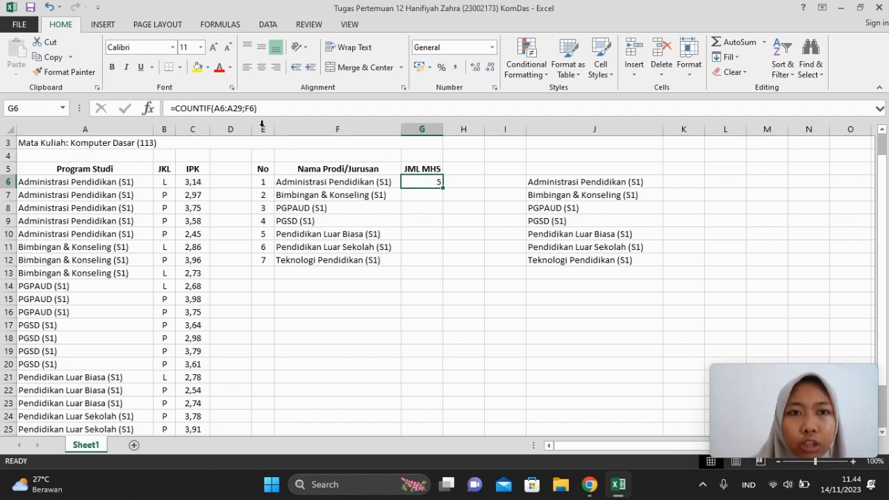
Make the COUNTIF range in G6 absolute as $A$6:$A$29, leaving the F6 criteria relative
click(216, 110)
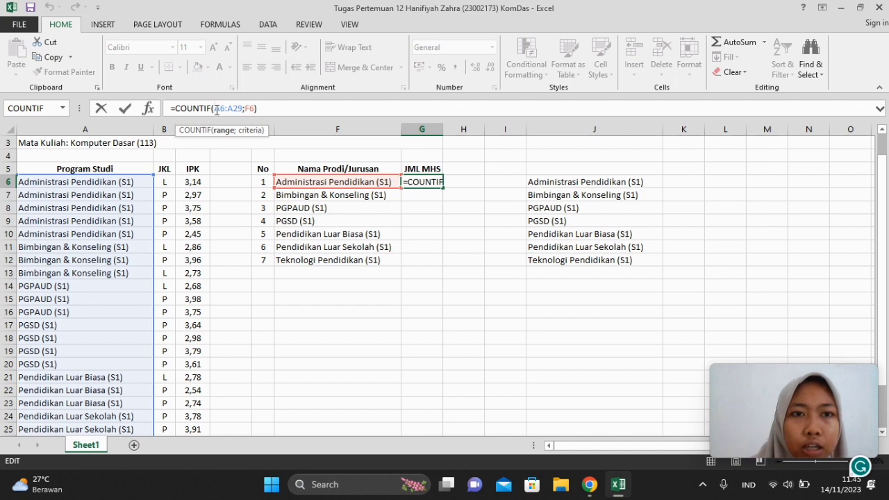
drag(217, 110, 234, 109)
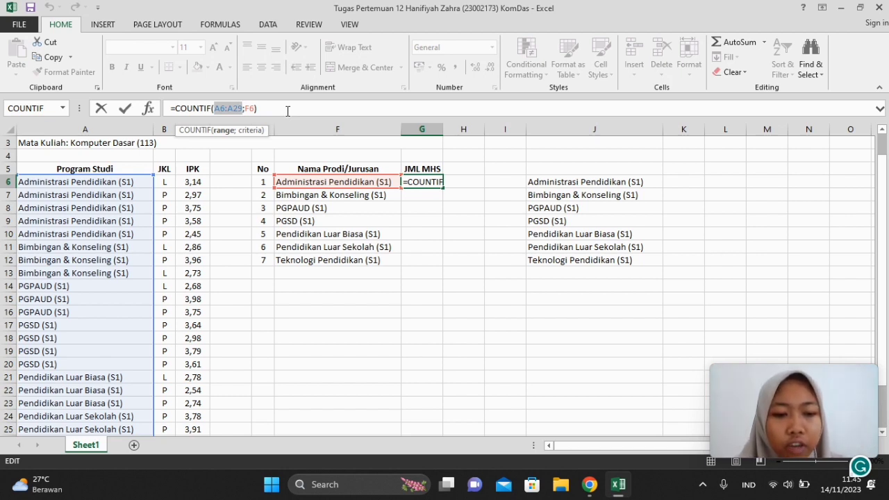
key(F4)
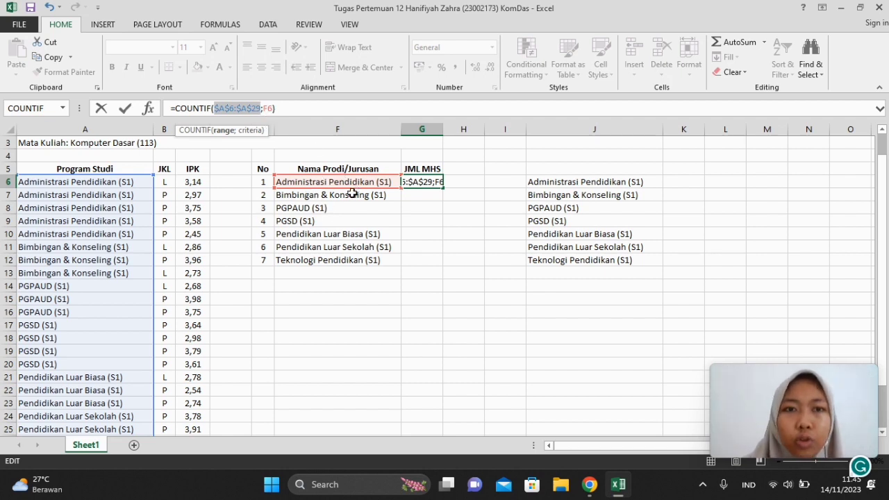
key(Return)
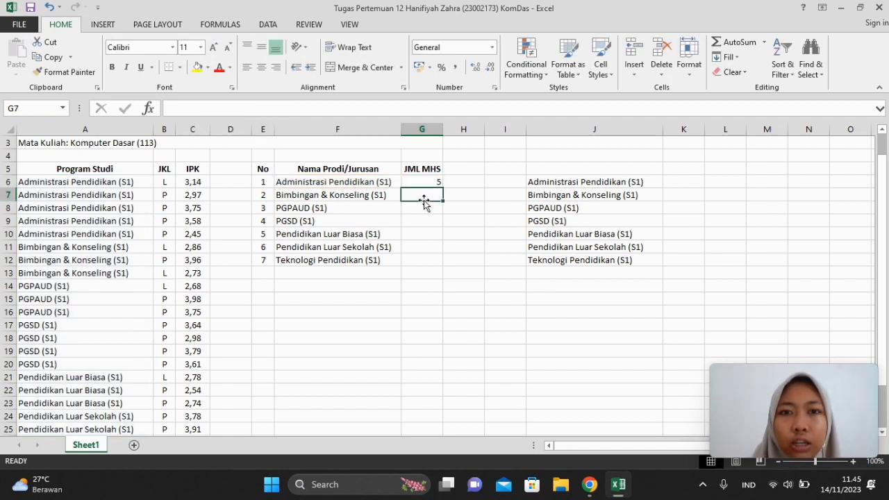
Fill the COUNTIF formula from G6 down to G12 for all seven programs
click(425, 182)
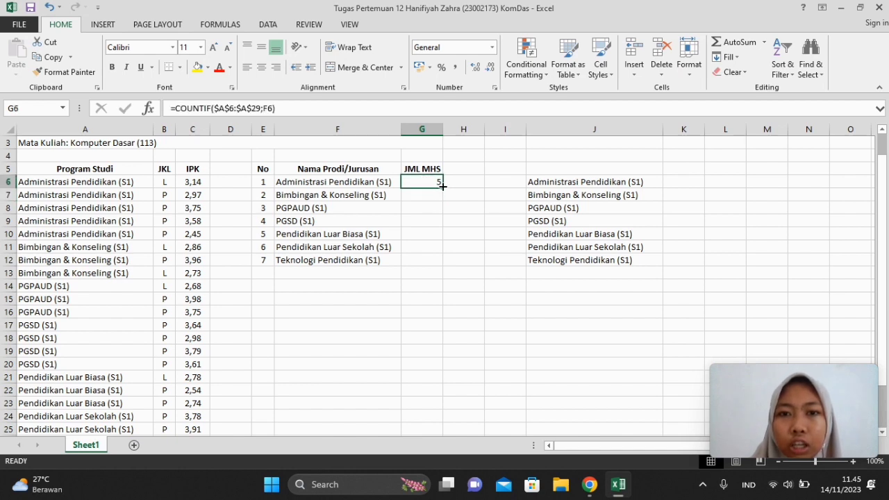
drag(442, 186, 434, 264)
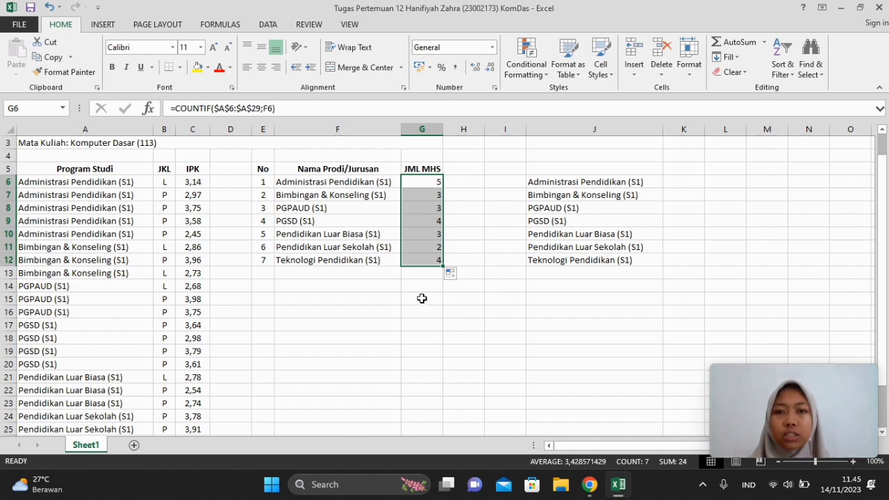
click(416, 274)
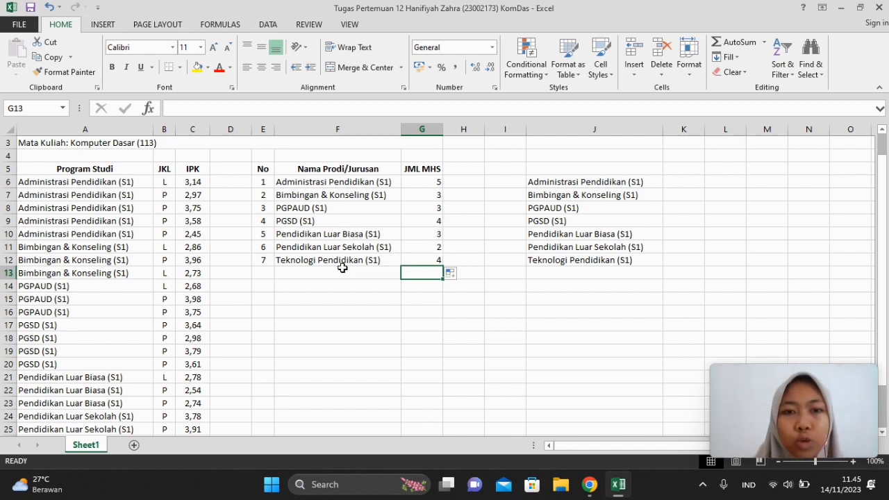
Enter the header "RATA-RATA IPK" in cell H5 and widen column H to fit it
click(458, 171)
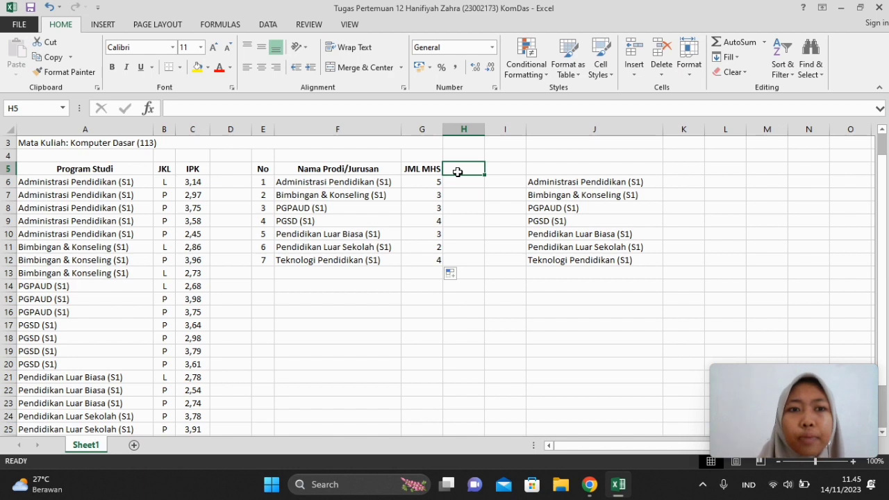
key(Caps_Lock)
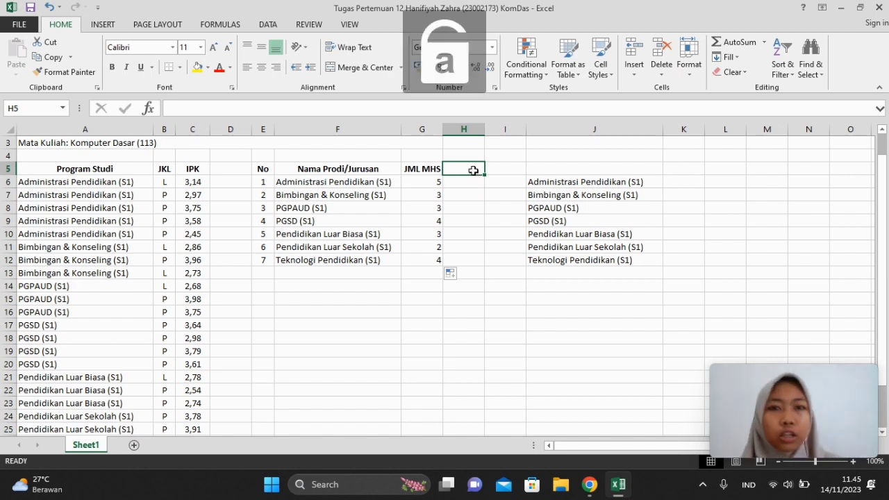
key(Caps_Lock)
text(RA)
key(BackSpace)
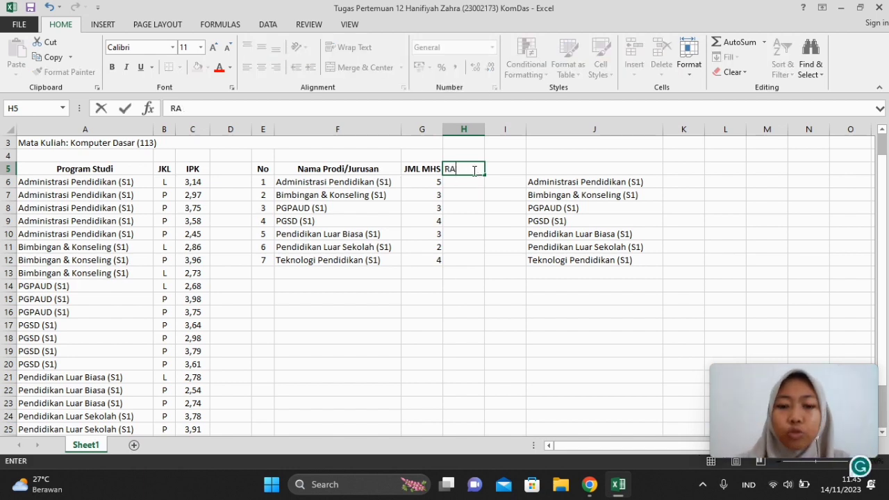
text(TA-RATA)
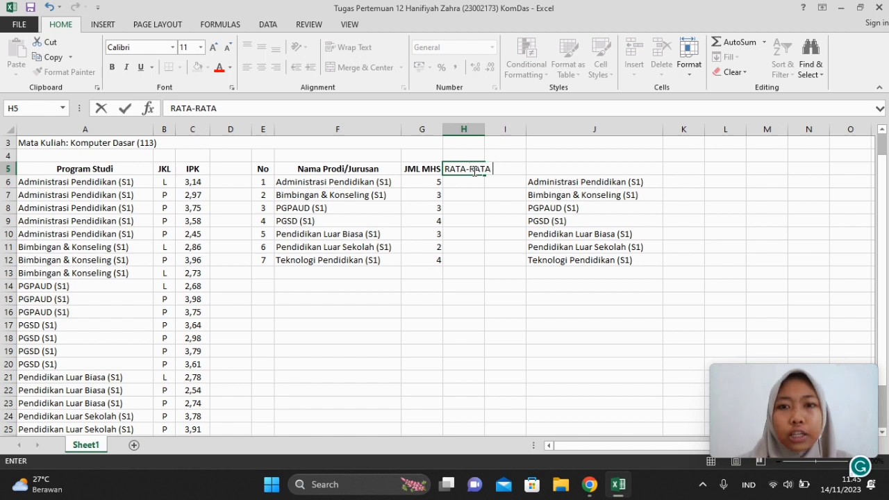
text( I)
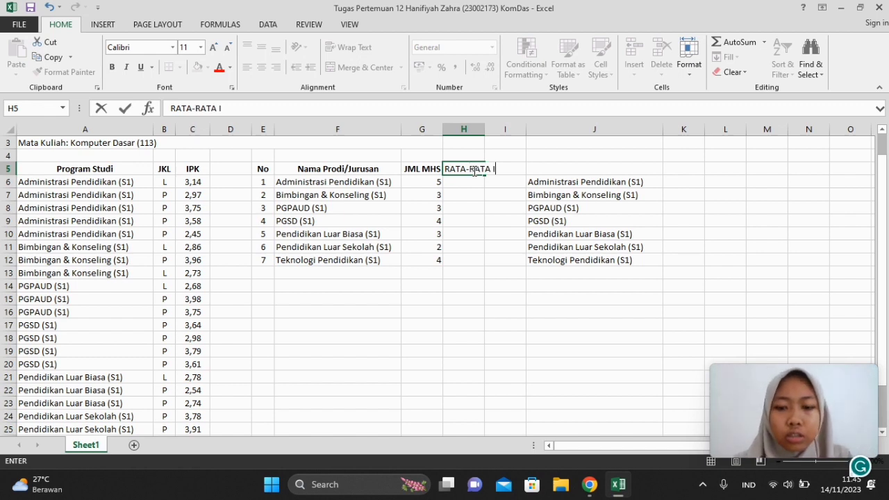
text(PK)
key(Return)
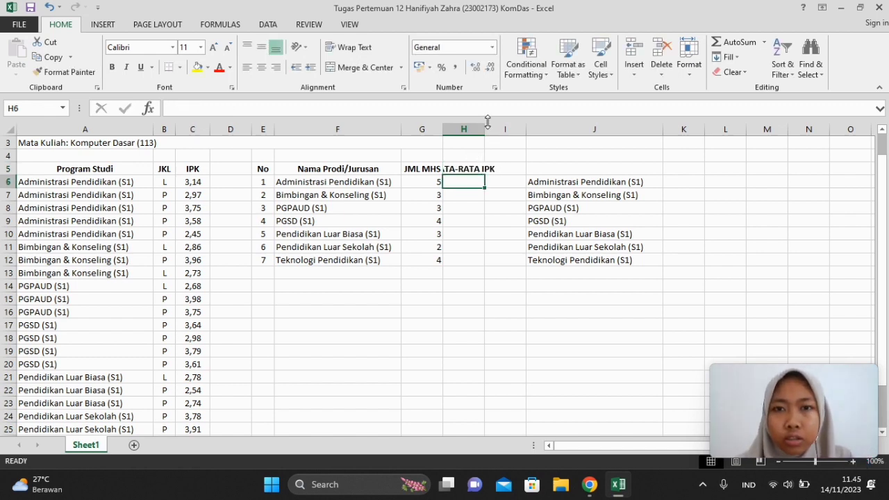
click(478, 169)
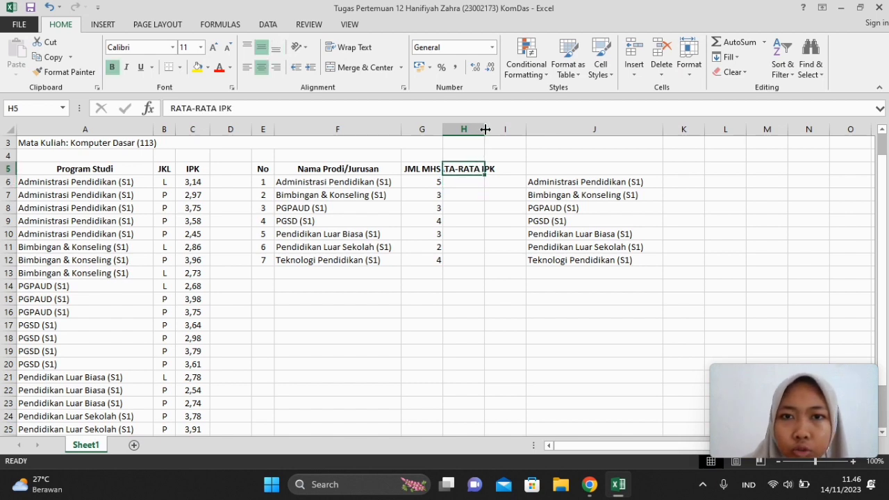
drag(485, 129, 514, 131)
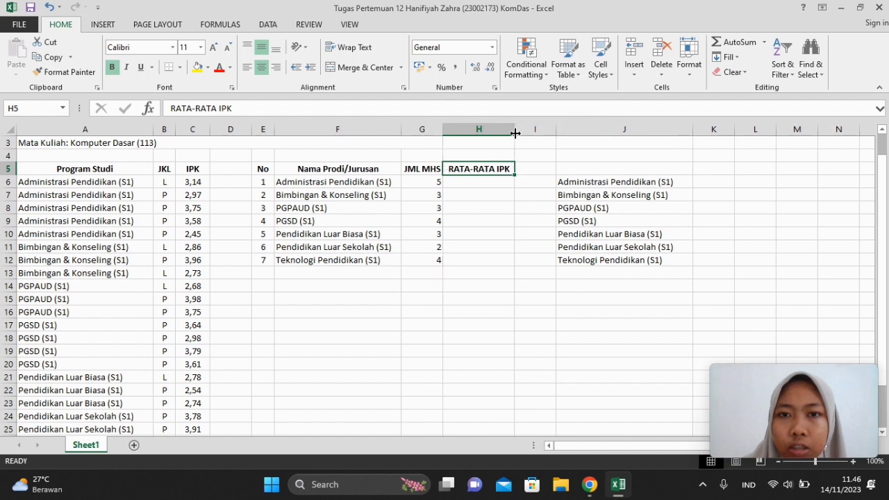
Start an AVERAGEIF formula in H6 with range A6:A30 and criteria F6
click(494, 179)
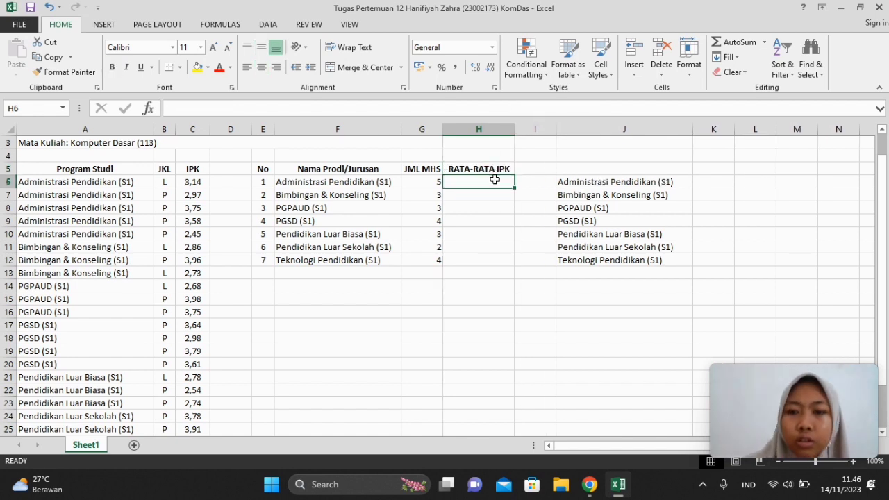
text(=)
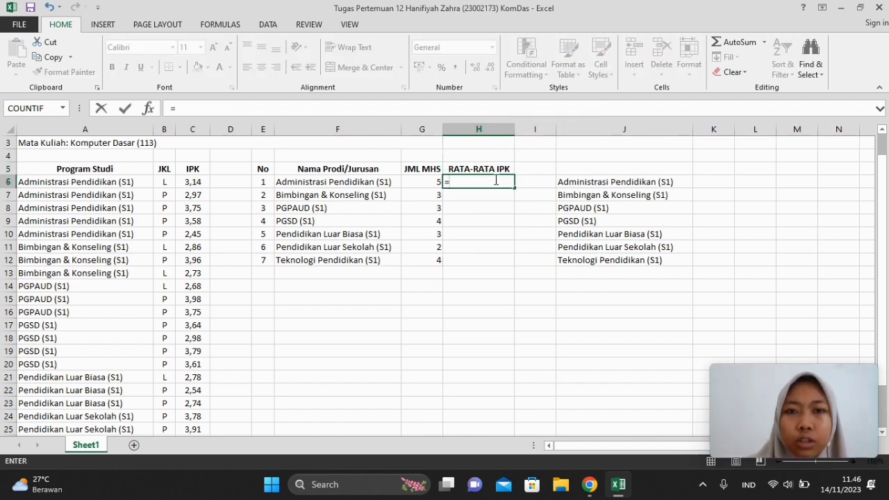
click(63, 109)
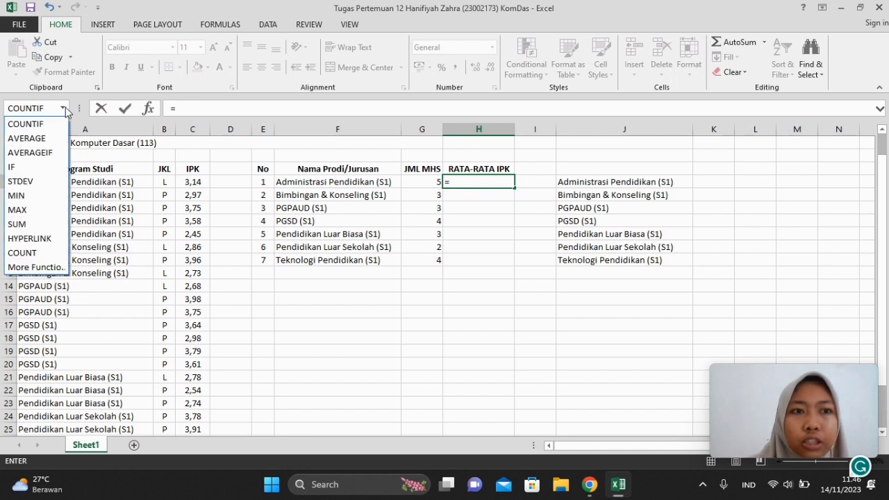
click(29, 152)
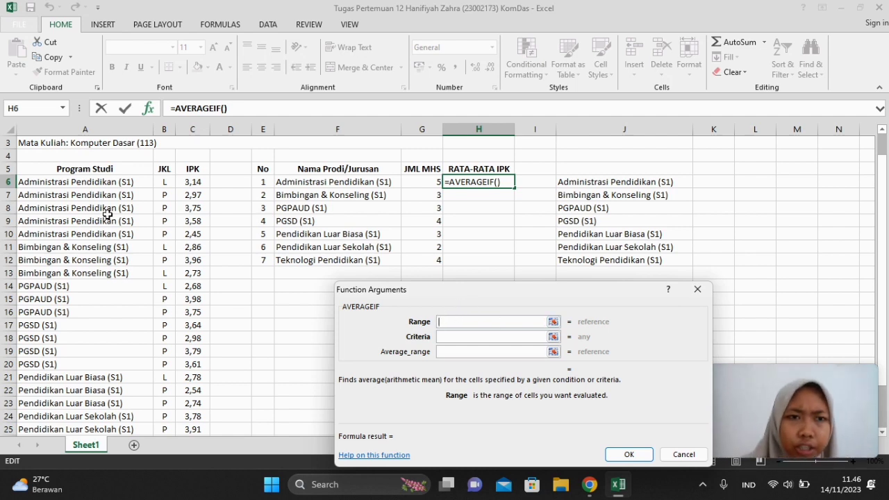
drag(106, 184, 88, 401)
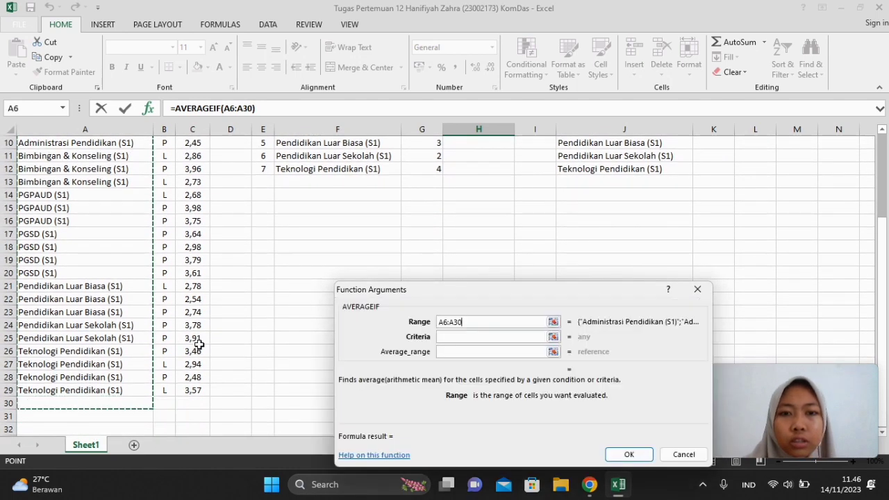
click(441, 336)
drag(882, 239, 879, 174)
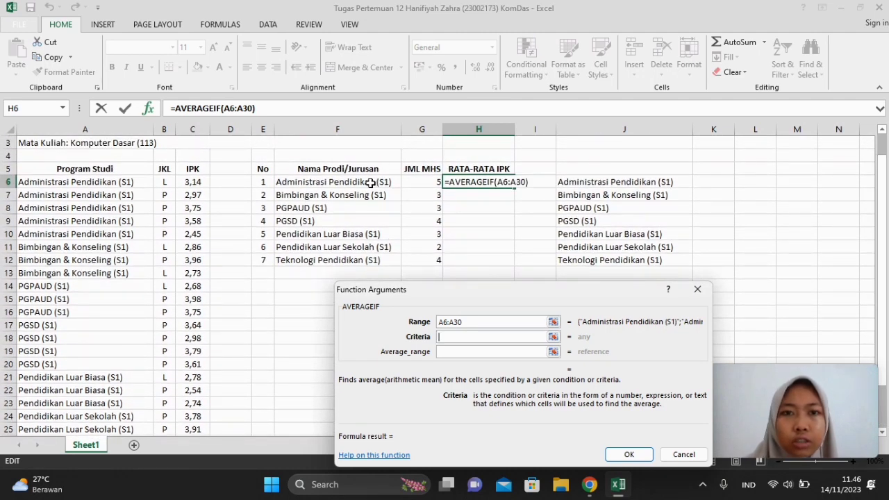
click(370, 183)
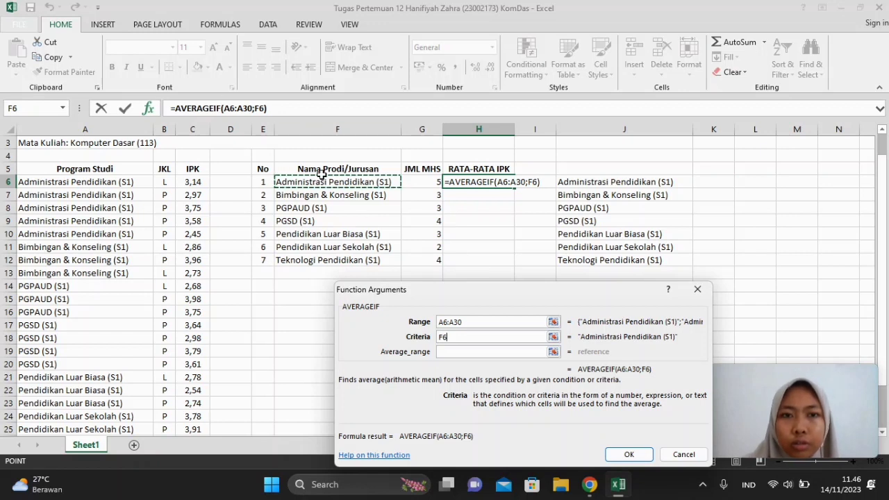
Complete the AVERAGEIF in H6 with average range C6:C29 and display the result with two decimals
click(464, 352)
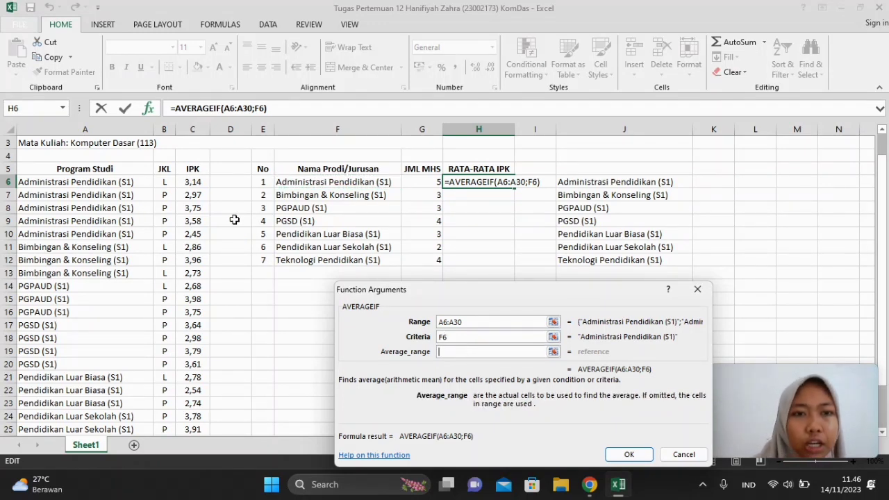
drag(199, 182, 185, 415)
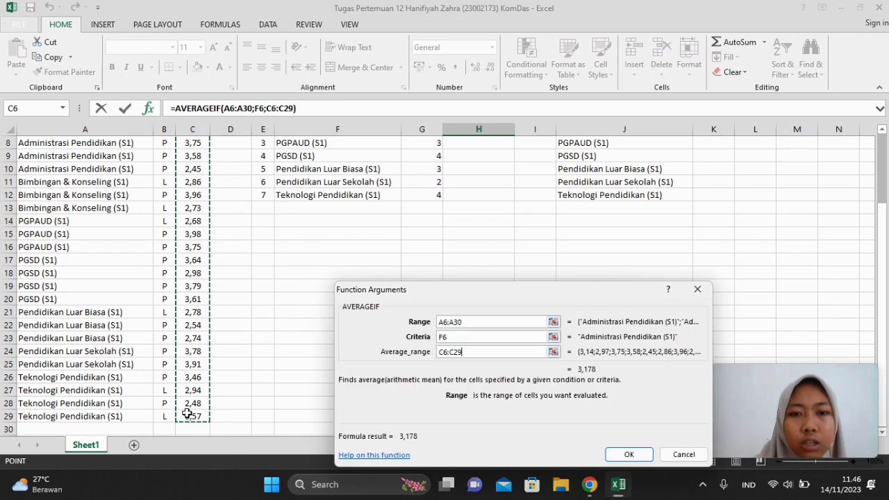
click(621, 453)
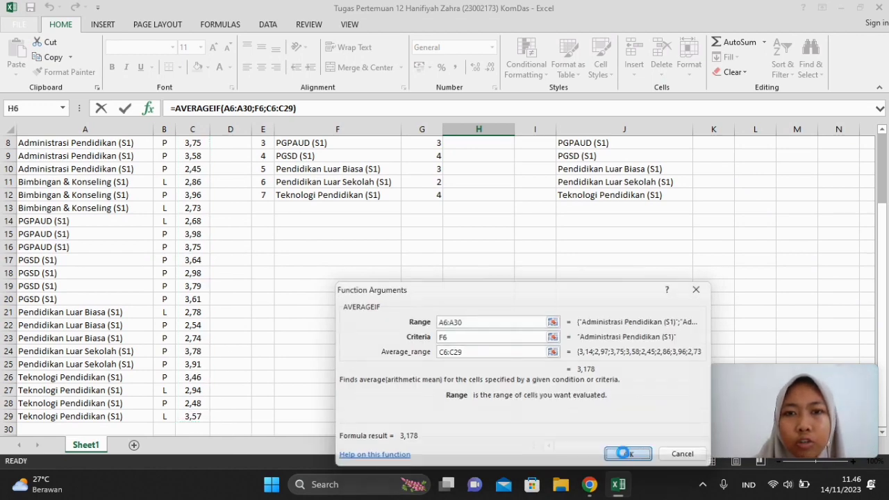
drag(883, 220, 877, 164)
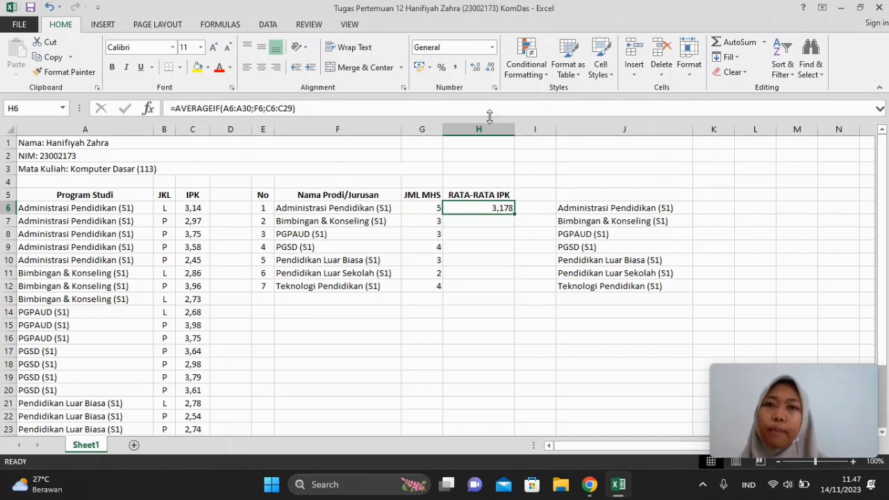
click(490, 70)
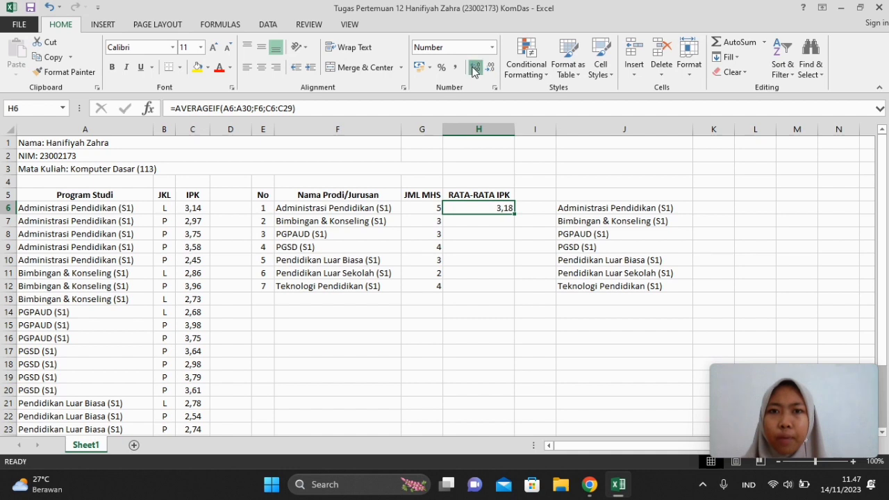
Adjust the average in H6 to show five decimals
click(475, 70)
click(475, 71)
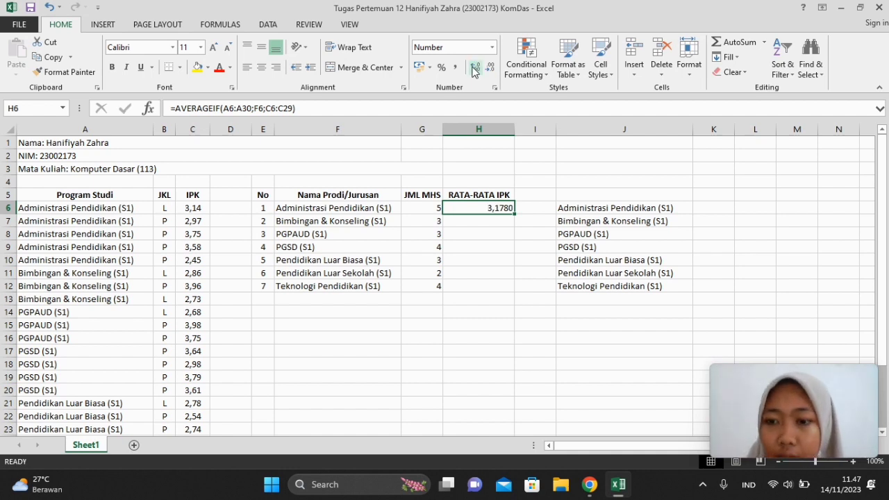
click(475, 70)
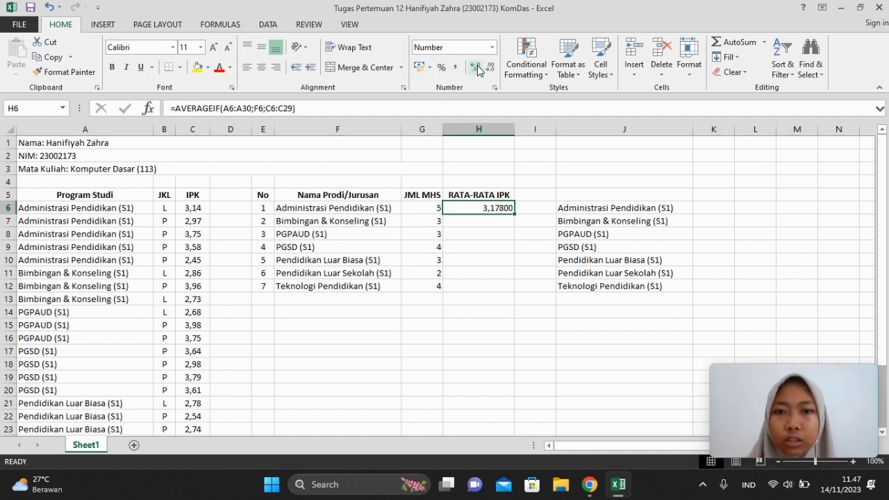
click(474, 66)
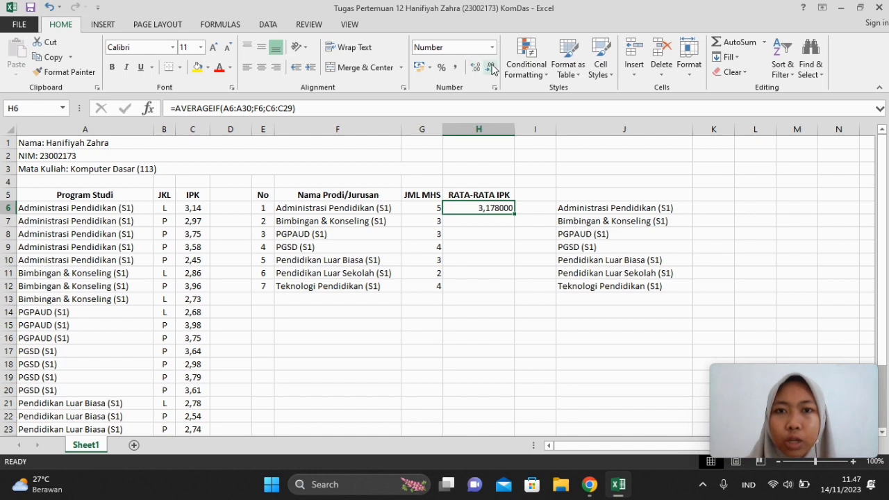
click(491, 66)
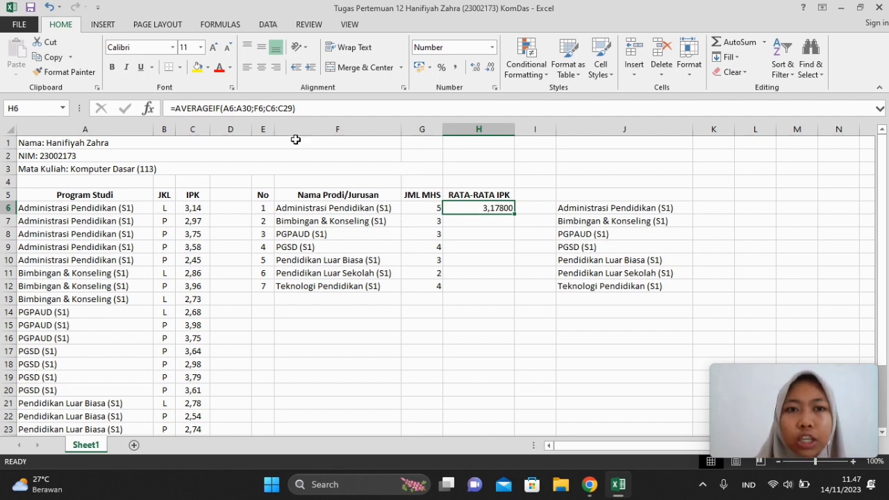
Make the AVERAGEIF ranges in H6 absolute as $A$6:$A$30 and $C$6:$C$29, keeping the criteria F6 relative
click(226, 110)
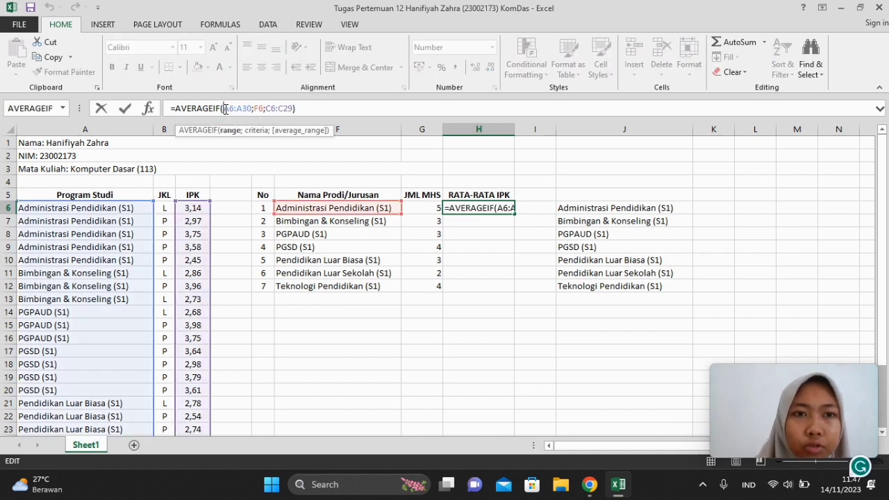
drag(224, 108, 250, 108)
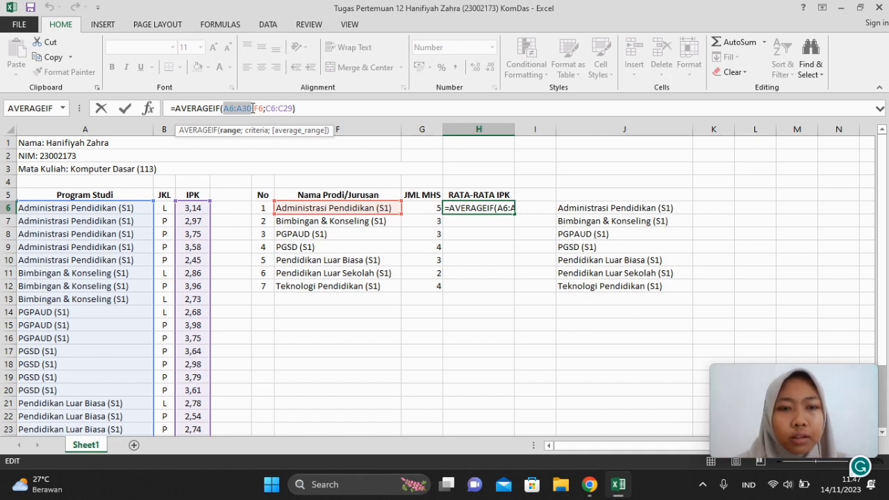
key(F4)
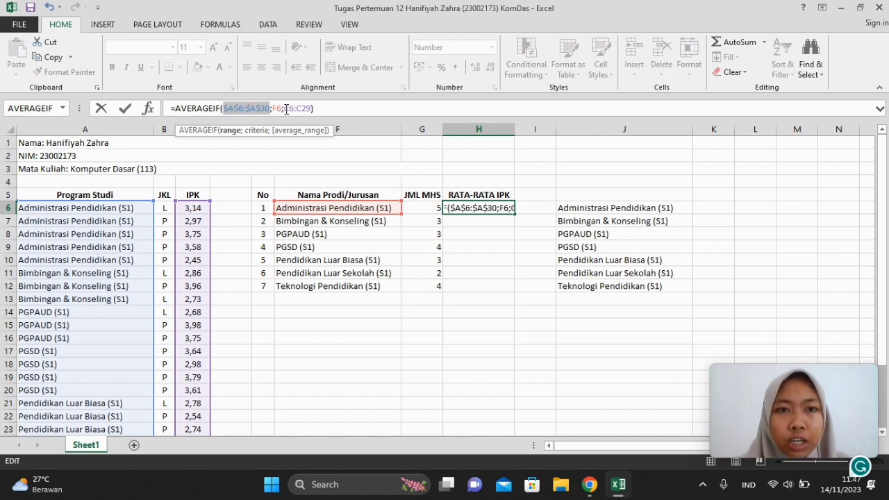
click(285, 108)
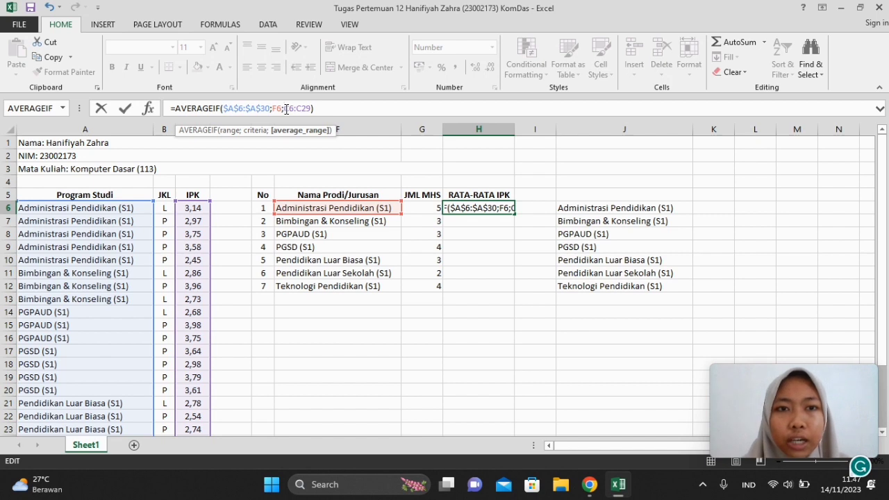
drag(286, 108, 311, 107)
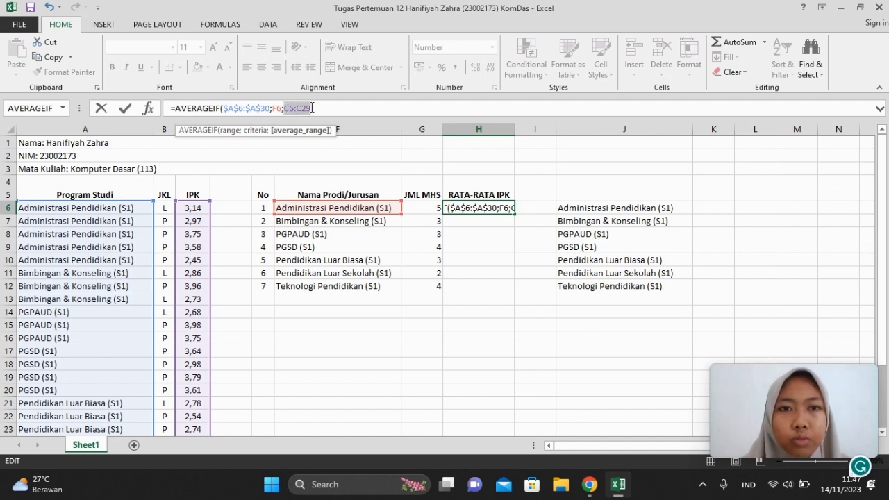
key(F4)
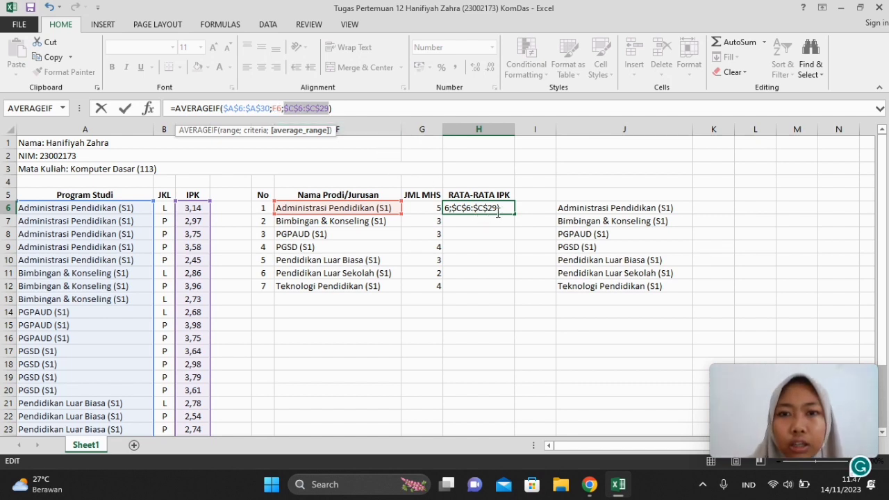
key(Return)
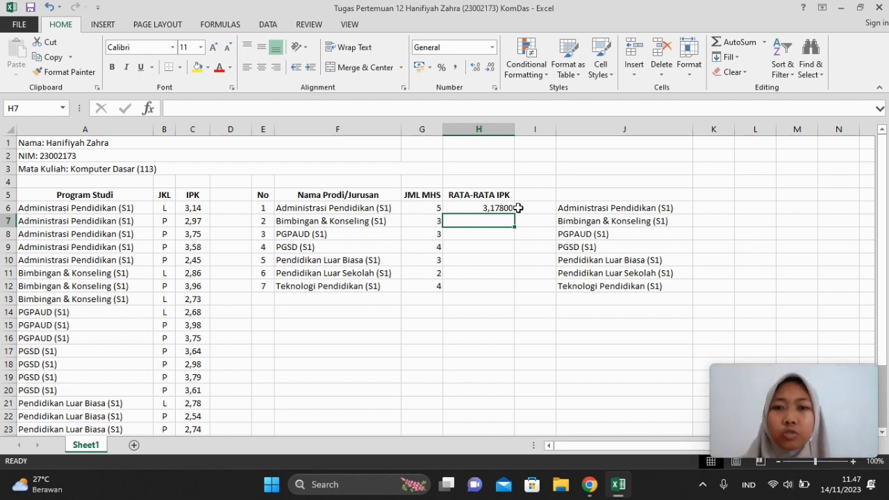
Calculate the overall average IPK in I6 with AVERAGE over C6:C29 and compare it with H6
click(519, 209)
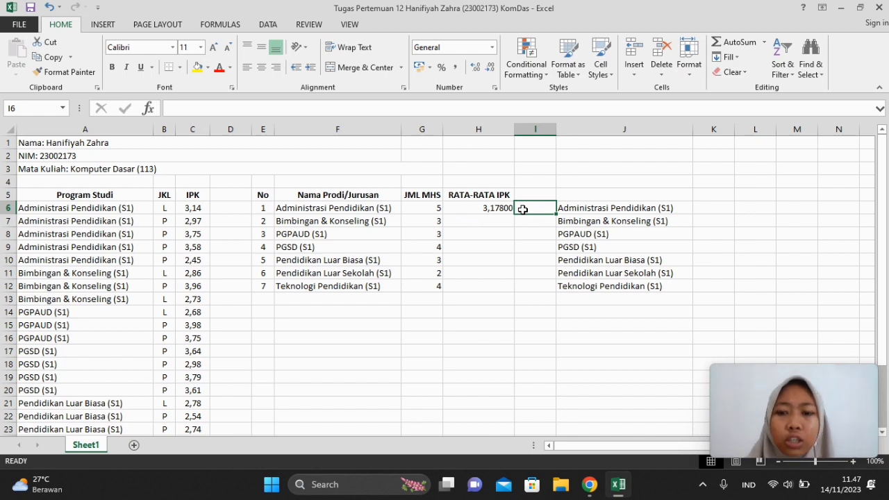
text(=)
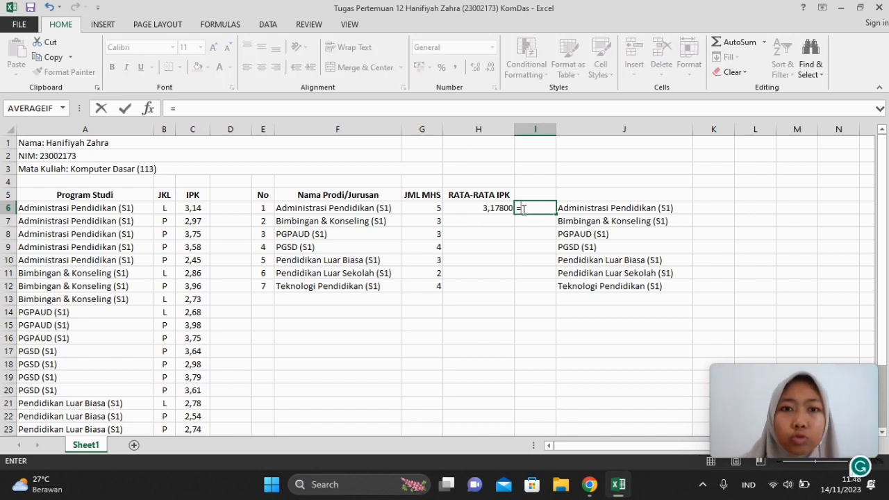
click(64, 108)
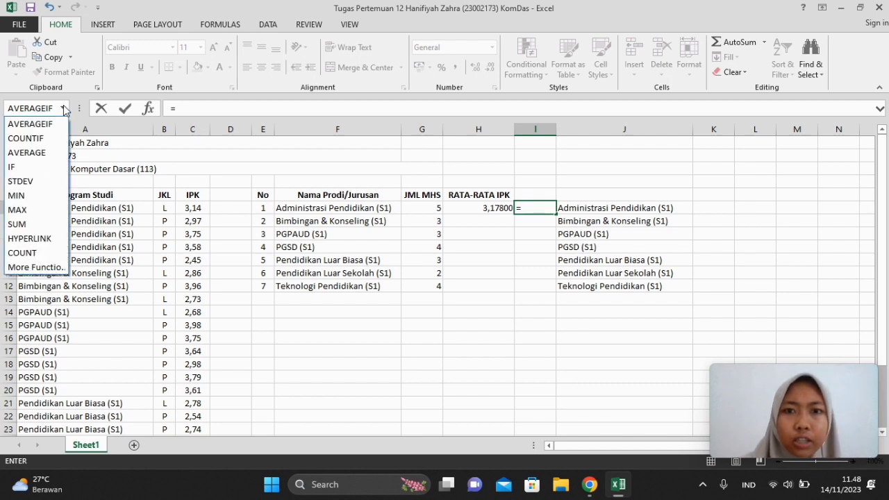
click(28, 153)
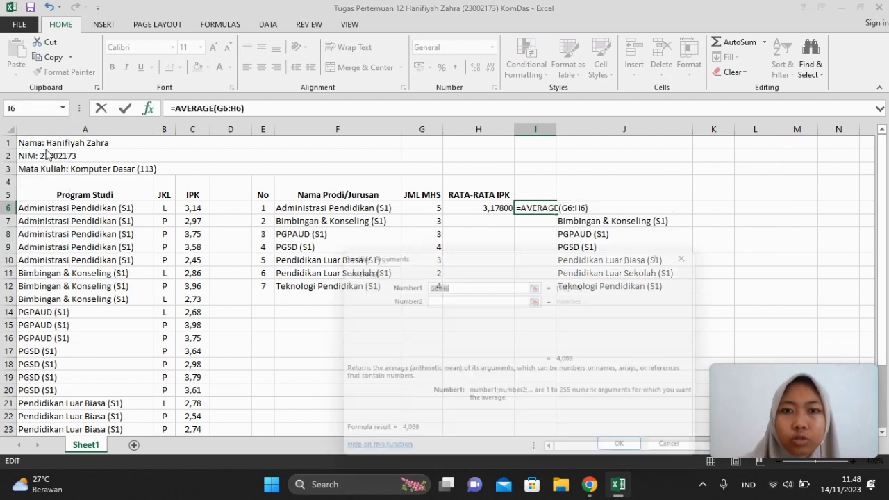
drag(201, 207, 189, 417)
scroll(882, 256, up, 3)
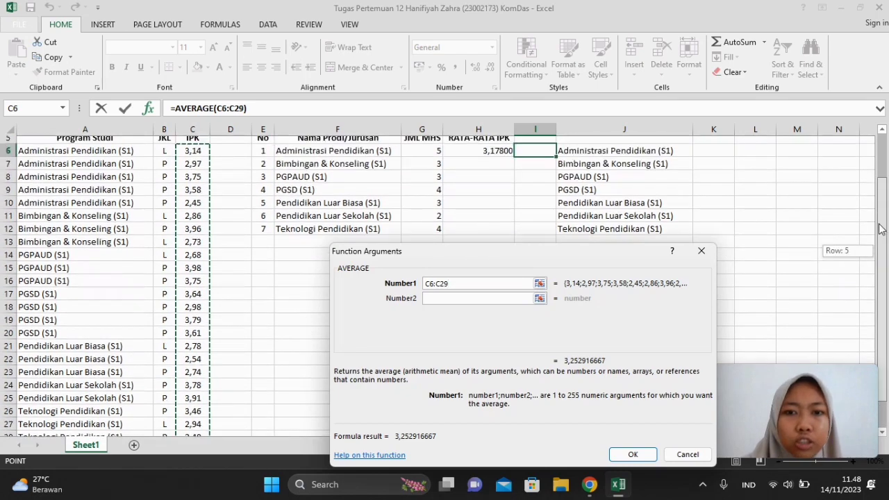
click(633, 455)
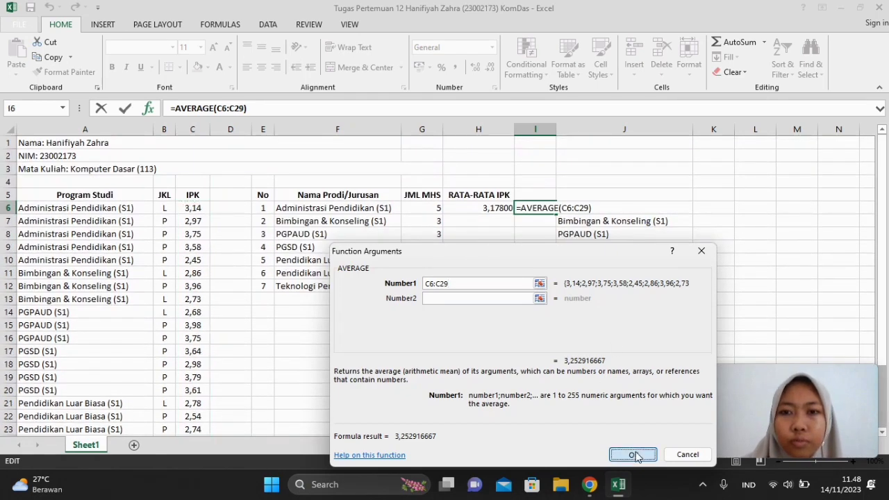
click(469, 209)
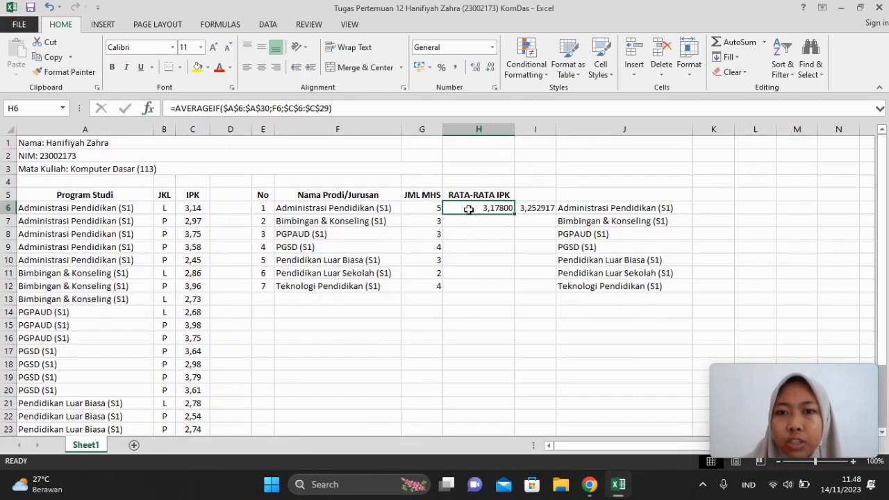
click(535, 208)
Fill the AVERAGEIF formula from H6 down to H12 for all seven programs
click(490, 210)
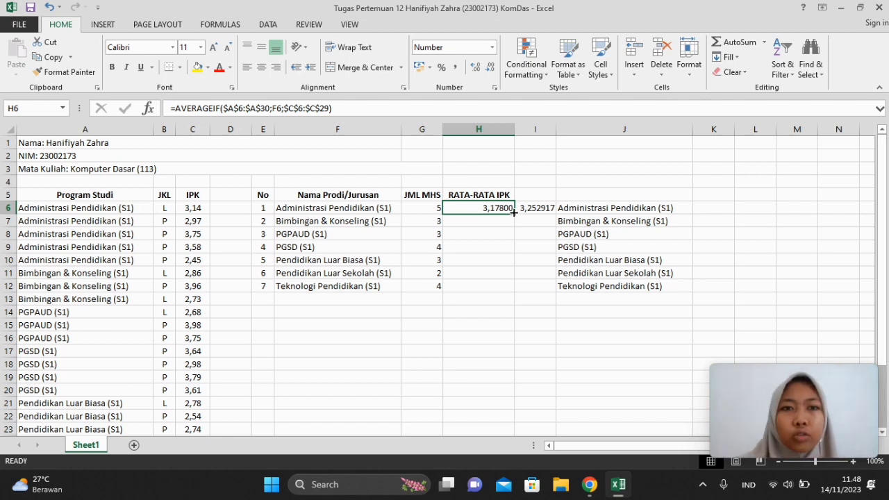
drag(514, 212, 508, 290)
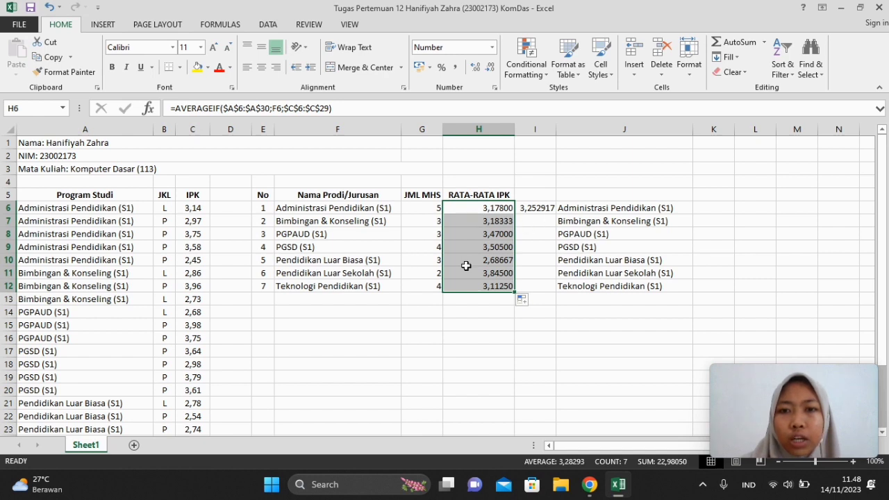
click(480, 300)
Format the averages in H6:H12 to show two decimals
click(486, 206)
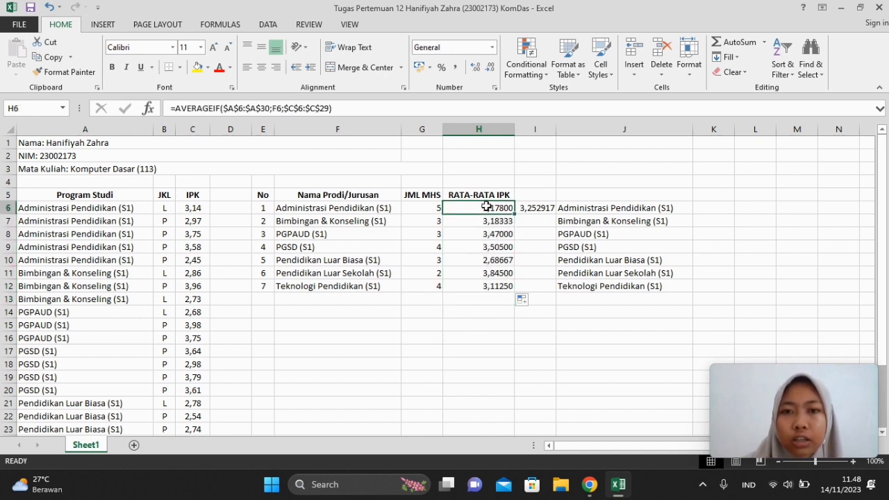
drag(486, 209, 486, 285)
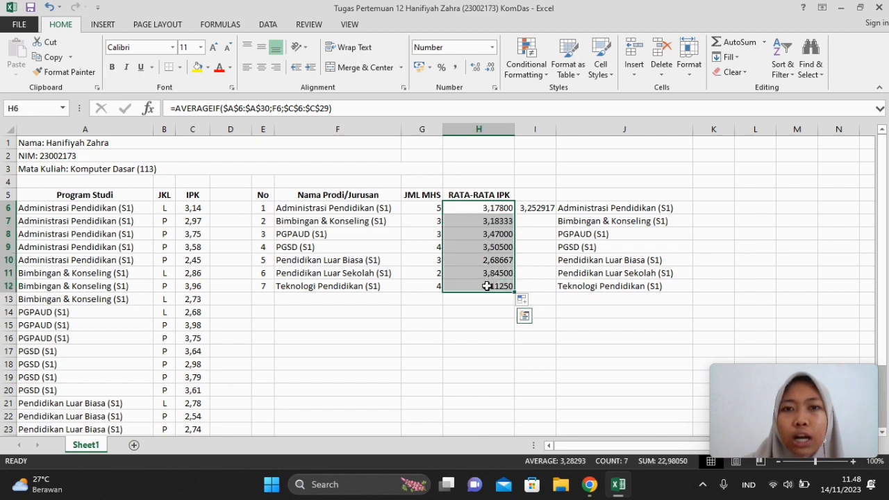
click(476, 68)
click(490, 68)
click(489, 68)
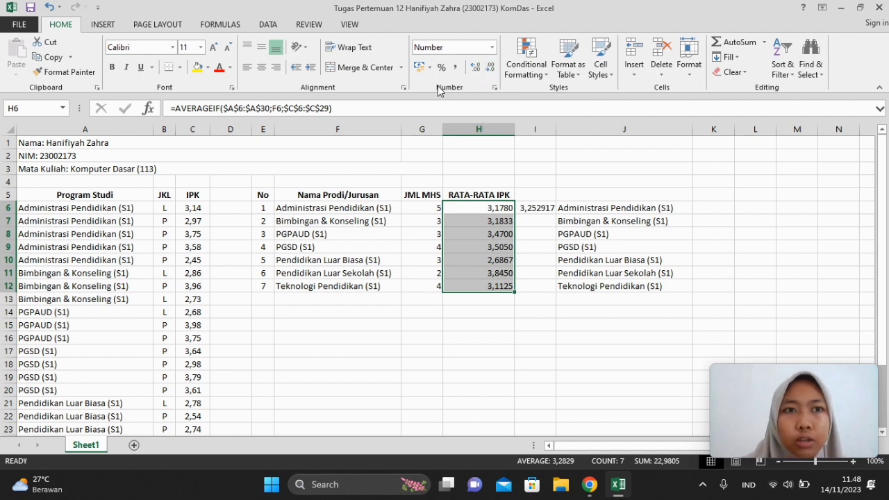
click(491, 69)
click(491, 69)
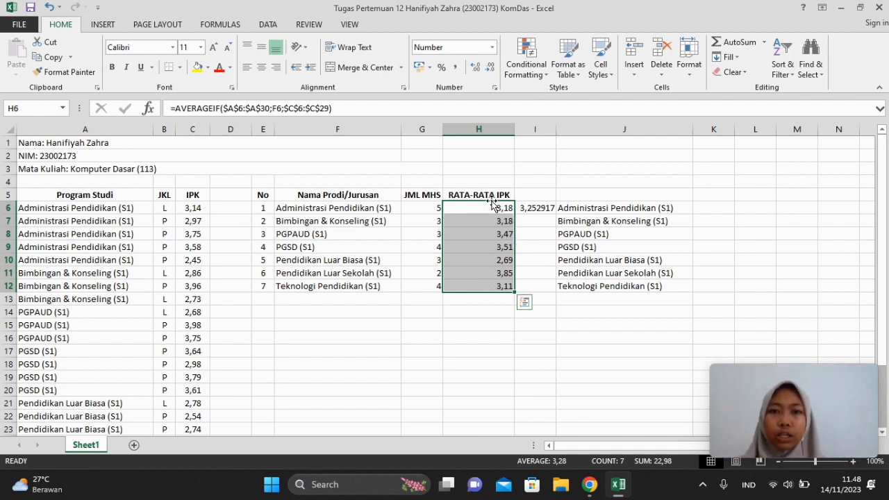
click(483, 300)
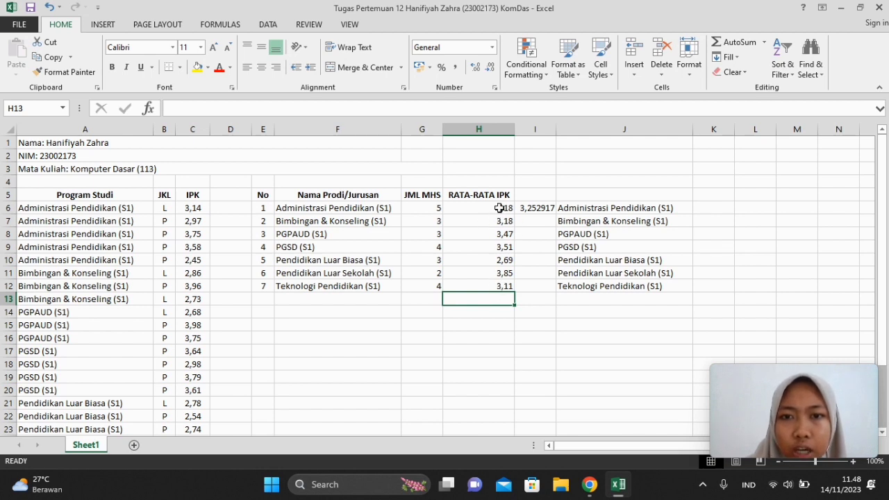
Delete the AVERAGE formula from cell I6
click(532, 209)
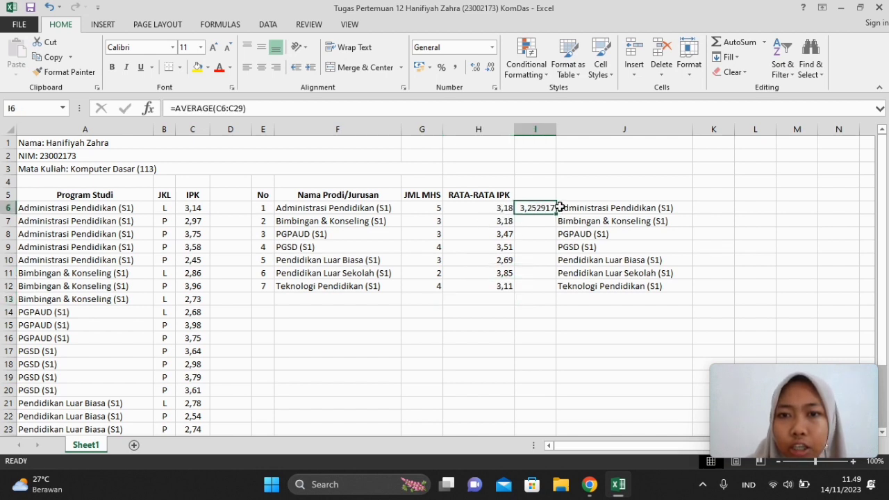
click(558, 210)
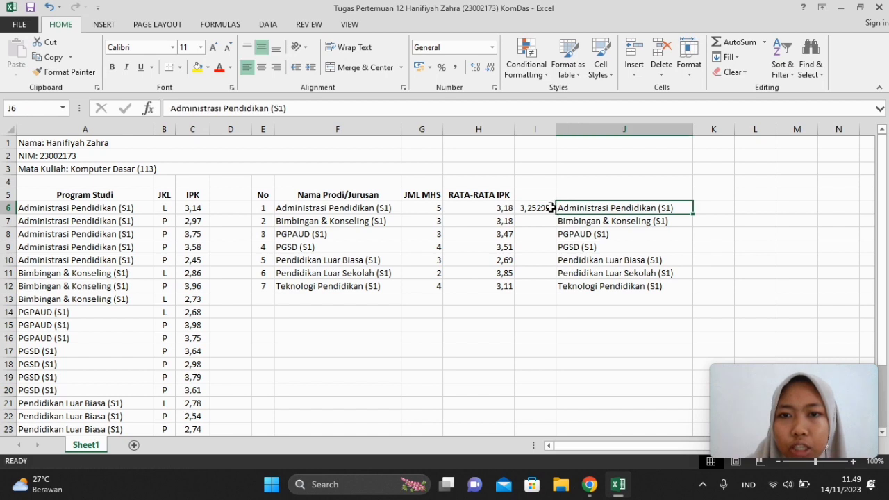
click(548, 208)
double_click(548, 207)
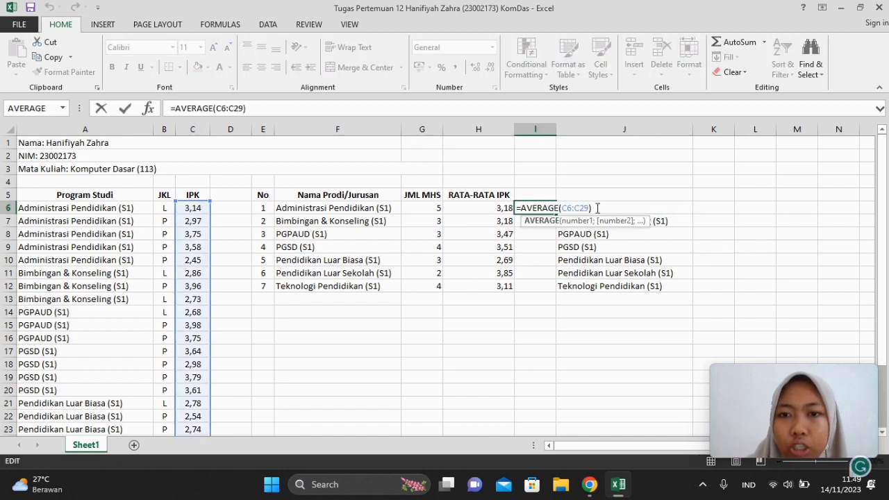
drag(597, 207, 522, 208)
key(BackSpace)
key(BackSpace)
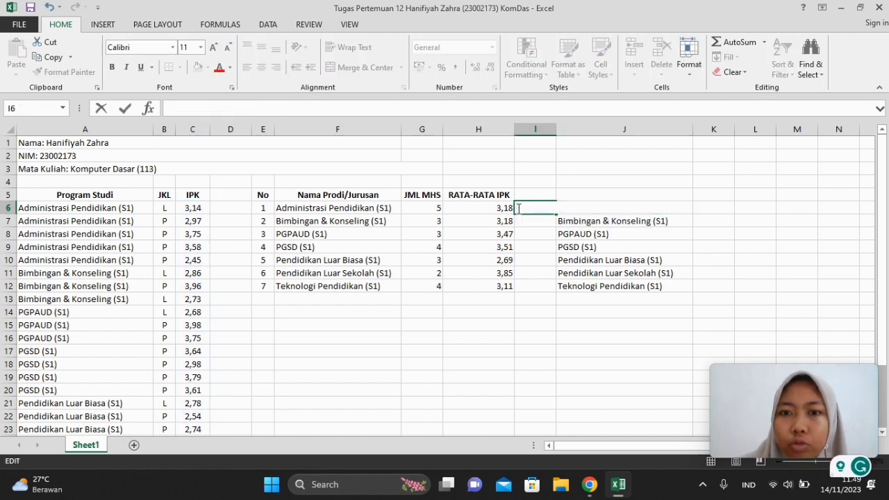
key(Return)
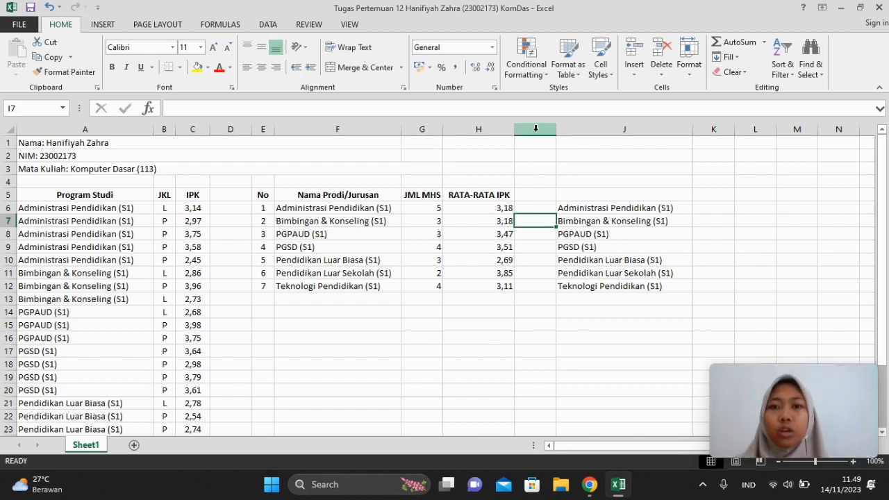
Insert a blank column after the RATA-RATA IPK column and narrow it to roughly the width of the neighbouring blank column
click(534, 129)
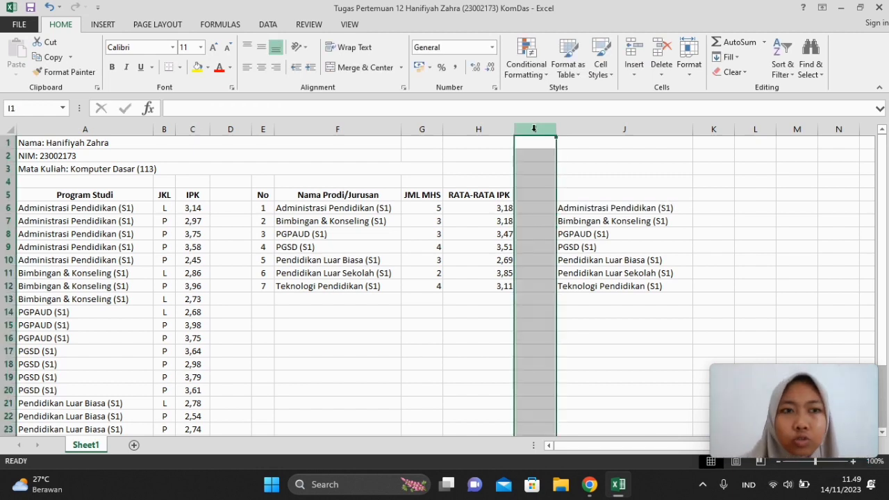
right_click(533, 128)
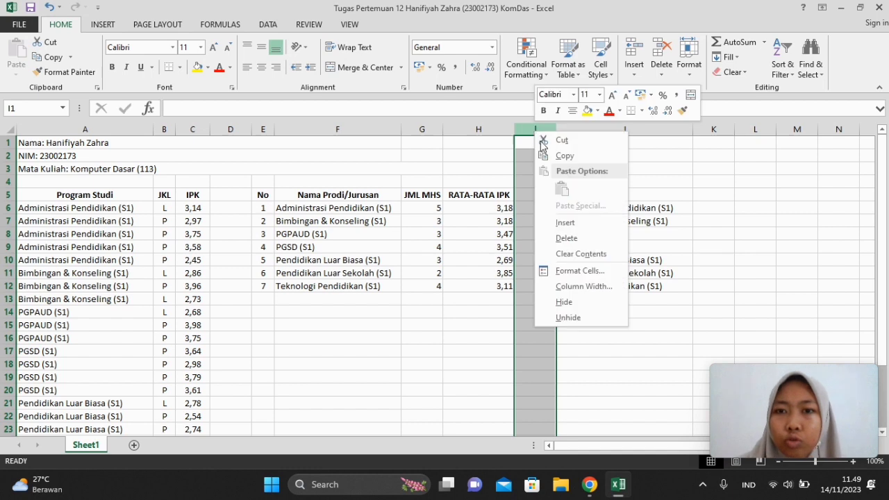
click(566, 221)
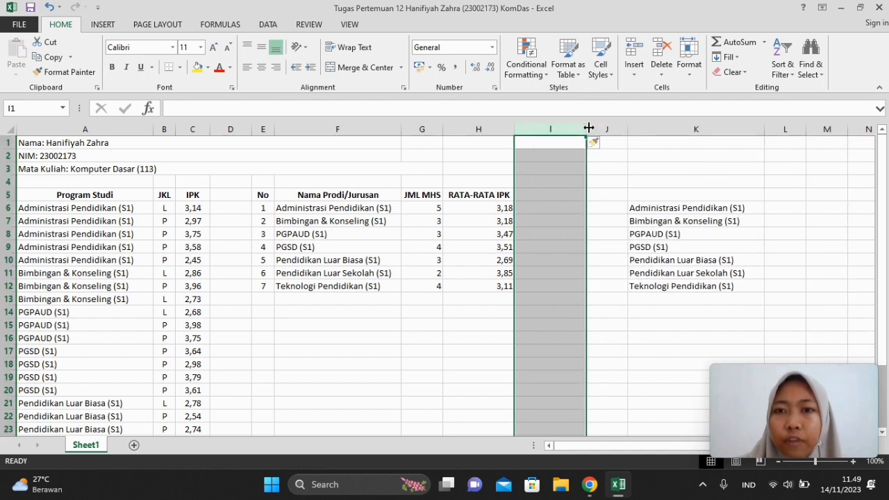
drag(587, 128, 552, 128)
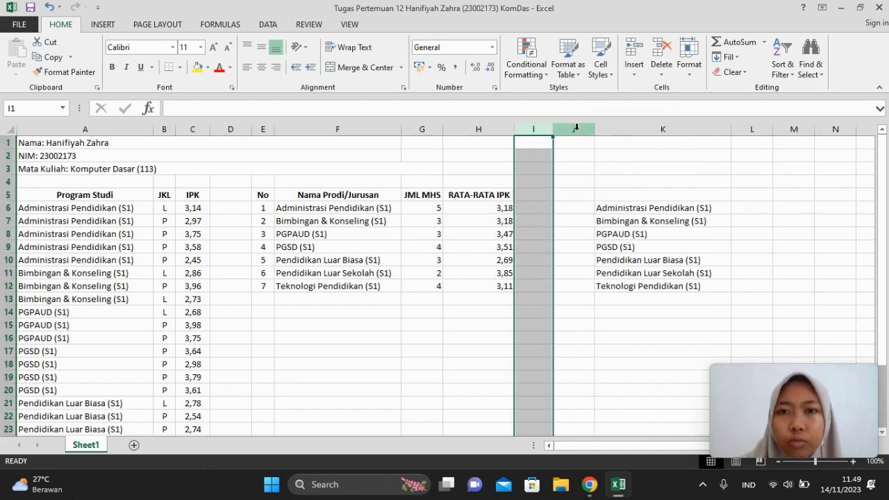
Insert another blank column before column J, between the summary table and the separate program list
click(574, 129)
right_click(578, 130)
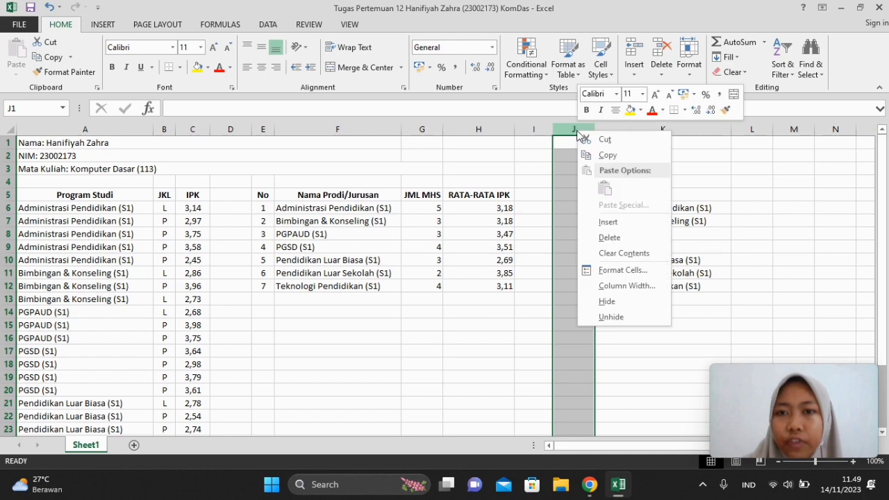
click(622, 223)
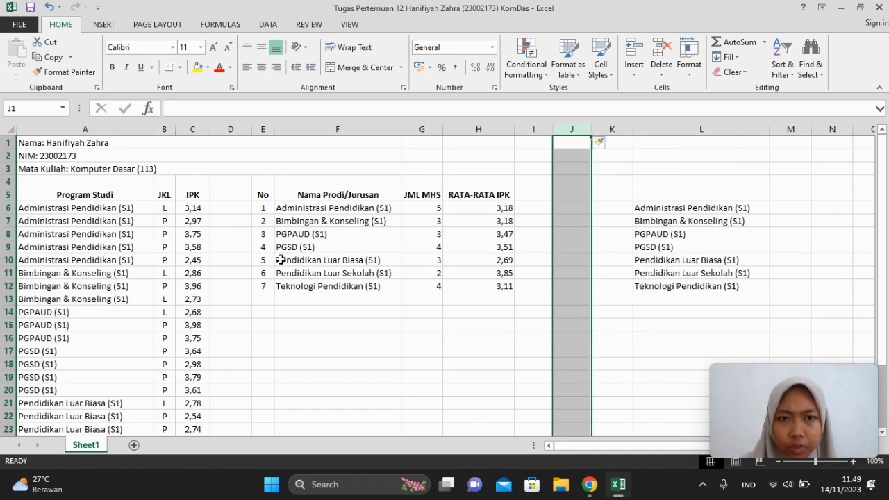
Insert a Clustered Bar chart from the summary table range F5:H12, covering program names, JML MHS and RATA-RATA IPK
drag(883, 237, 884, 248)
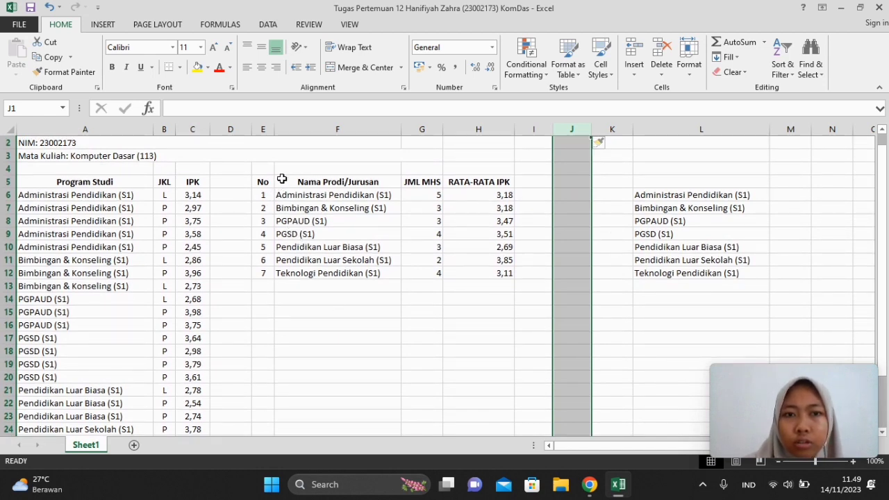
drag(282, 179, 489, 271)
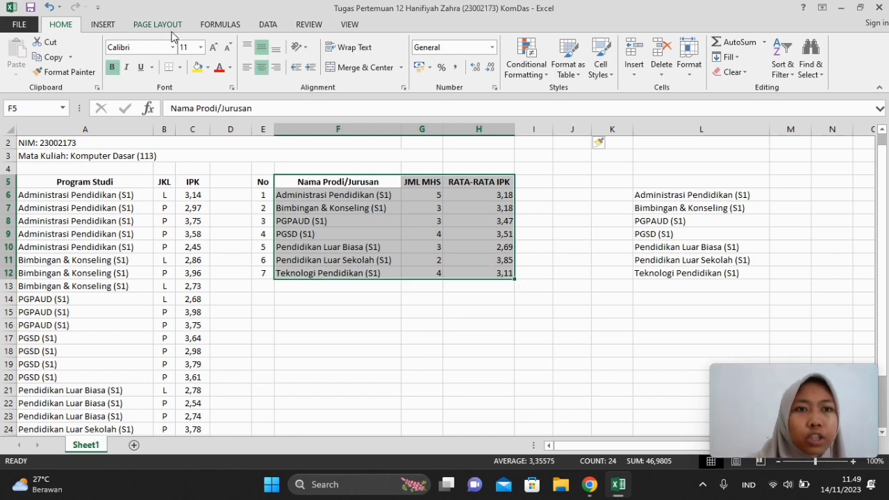
click(100, 24)
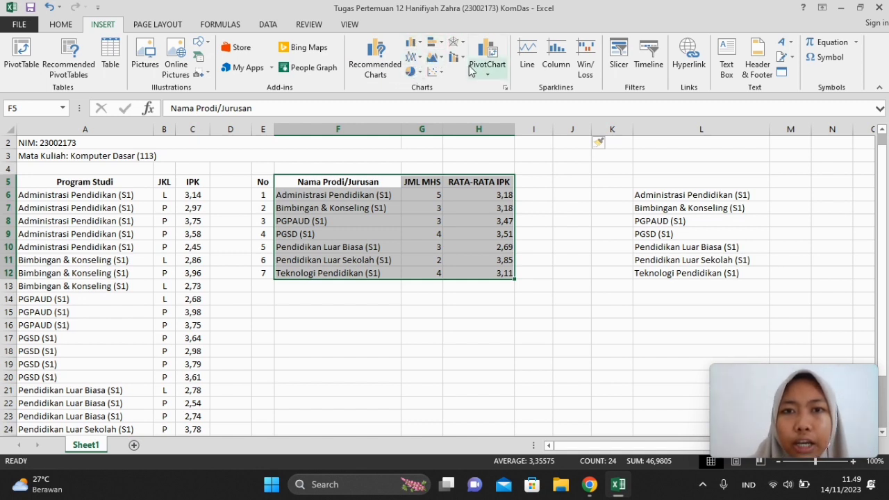
click(505, 92)
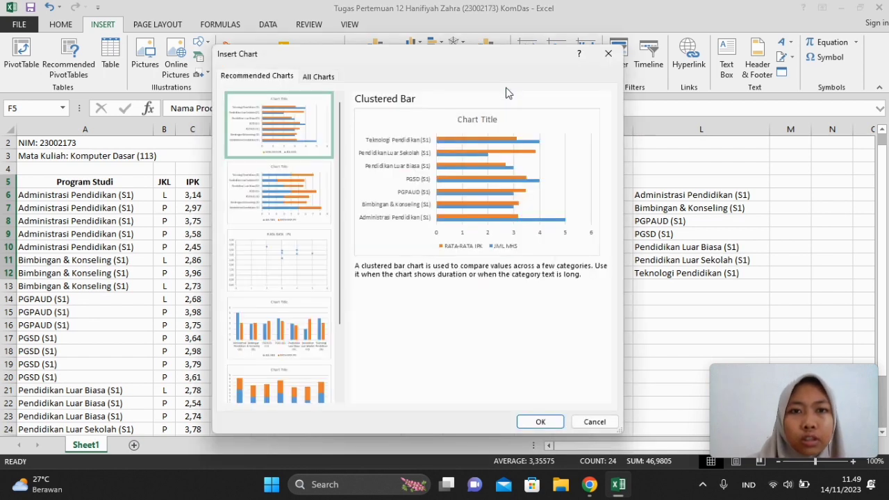
click(289, 187)
click(280, 271)
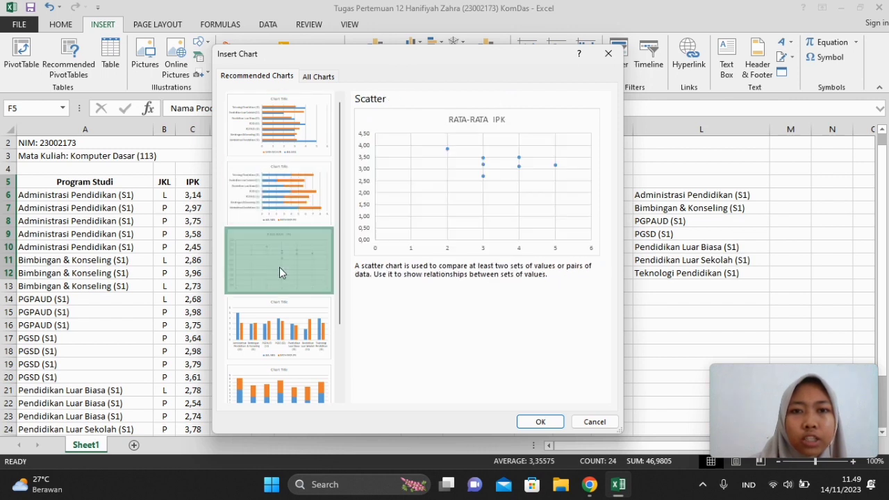
click(292, 328)
click(287, 390)
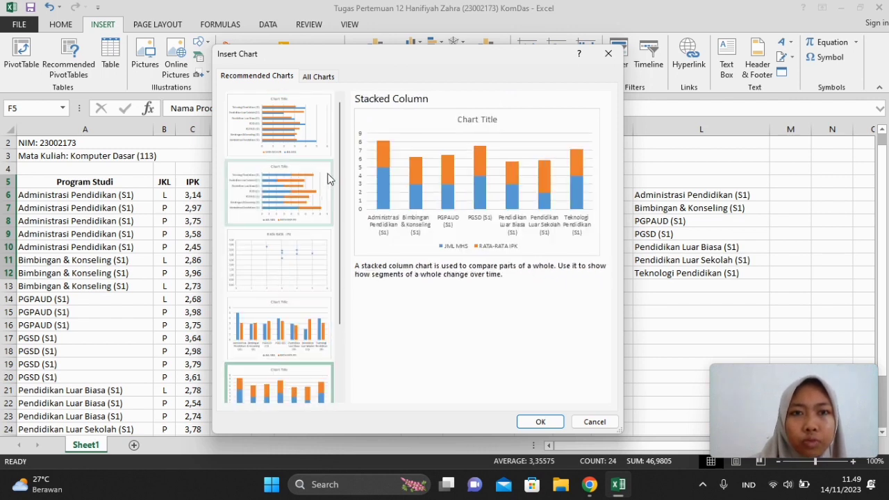
click(314, 123)
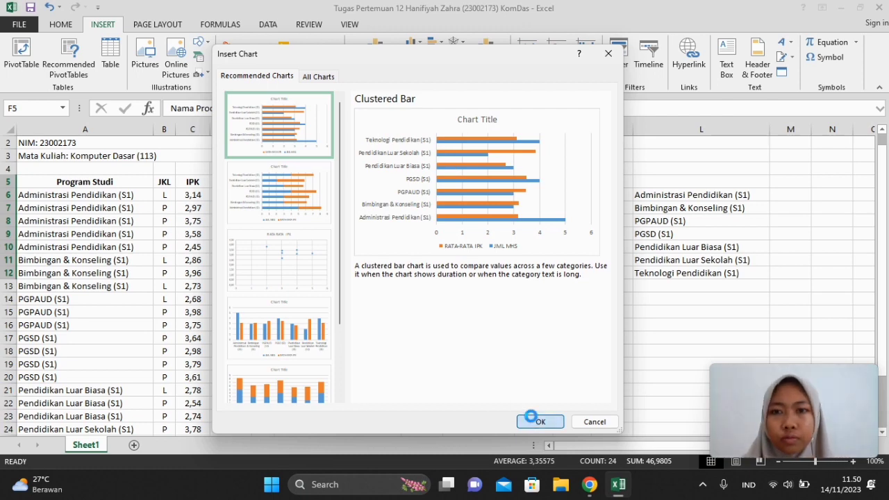
click(539, 421)
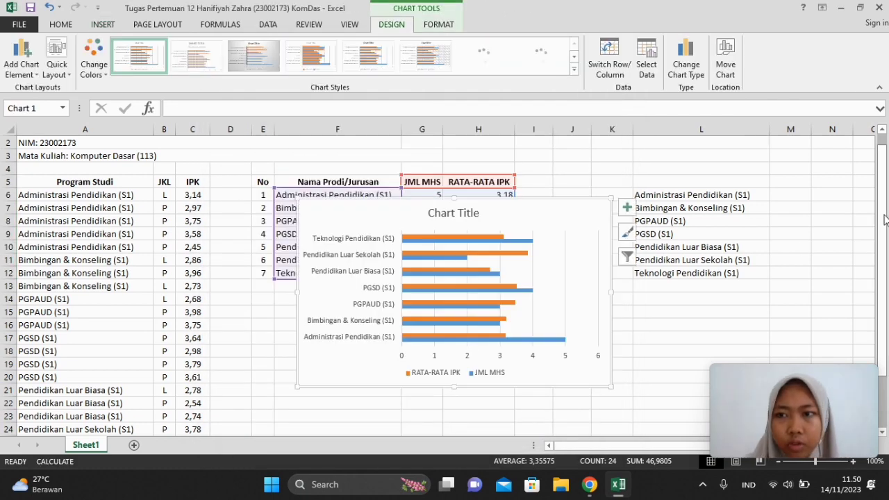
Move the chart below the summary table so it starts around row 14 at column E
drag(882, 216, 882, 238)
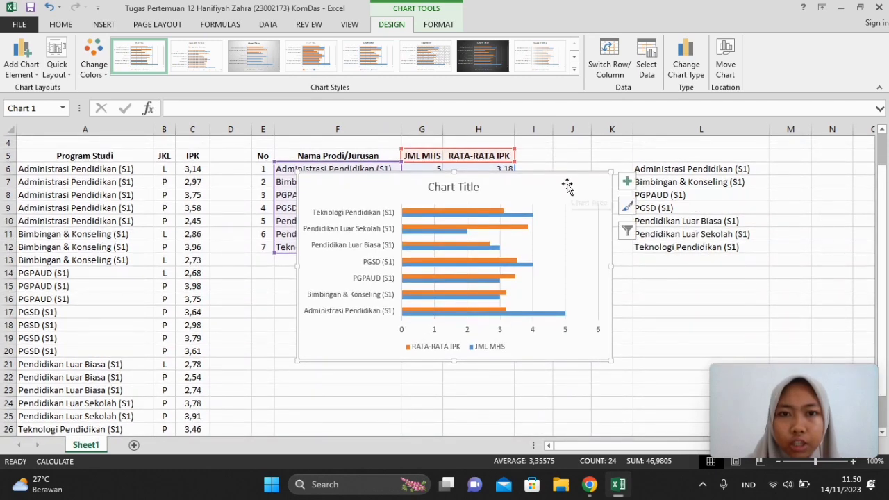
mouse_move(567, 188)
mouse_down()
mouse_move(504, 268)
mouse_move(518, 285)
mouse_move(521, 280)
mouse_up()
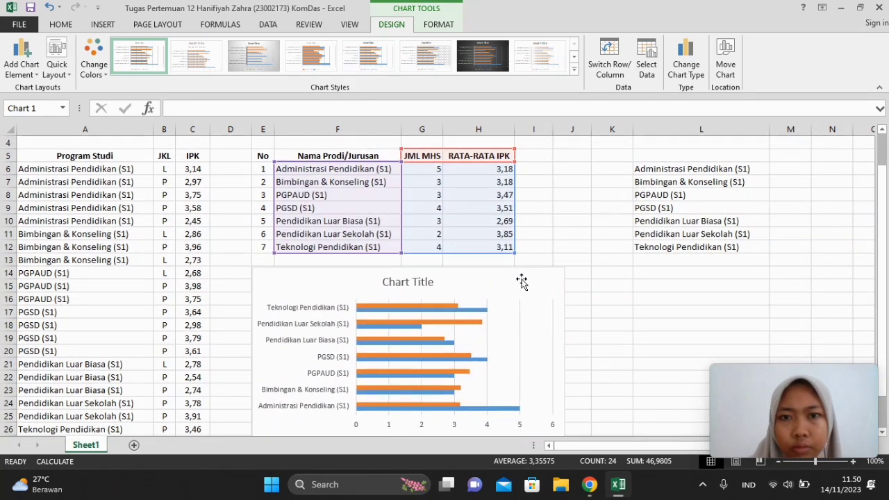
scroll(882, 199, down, 1)
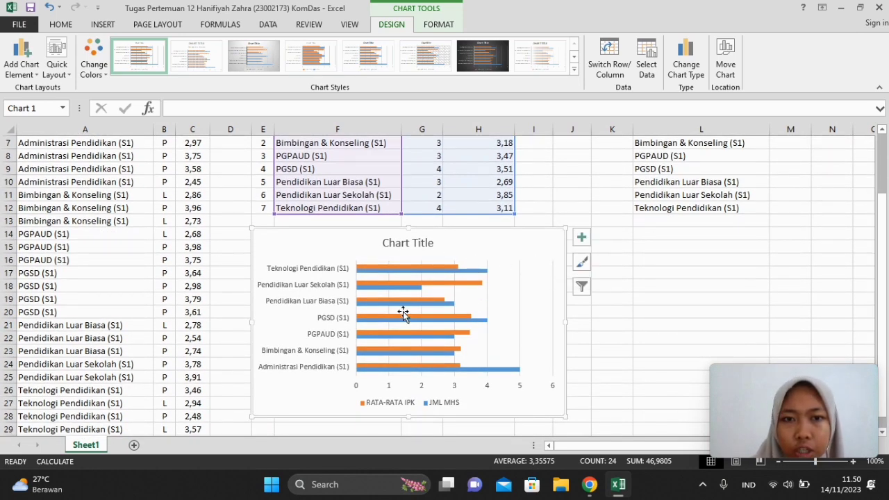
Filter the RATA-RATA IPK series out of the chart, leaving only the JML MHS series
click(587, 293)
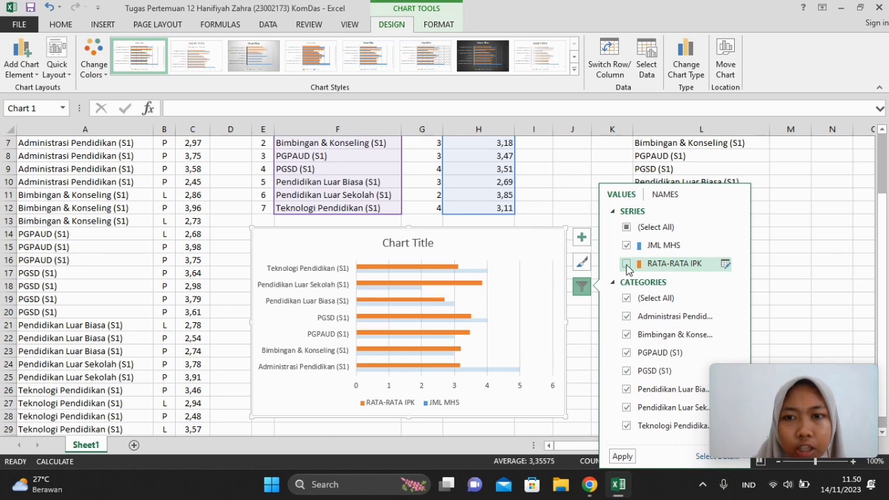
click(628, 459)
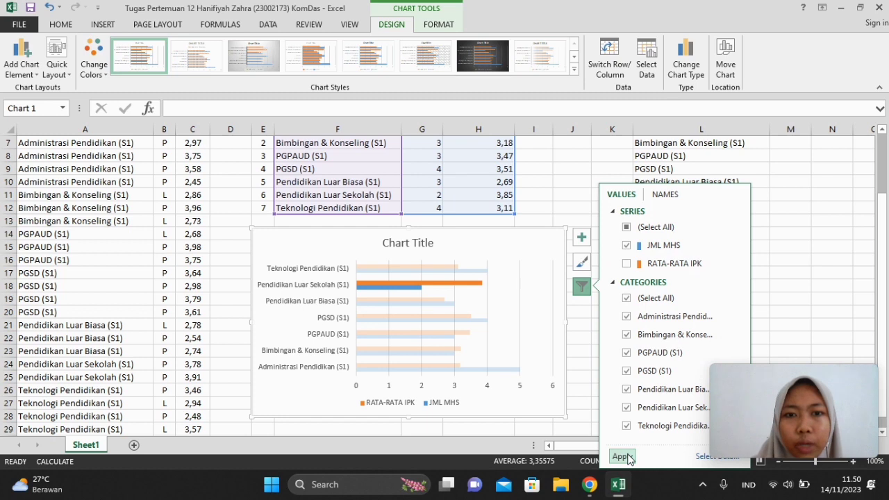
click(581, 335)
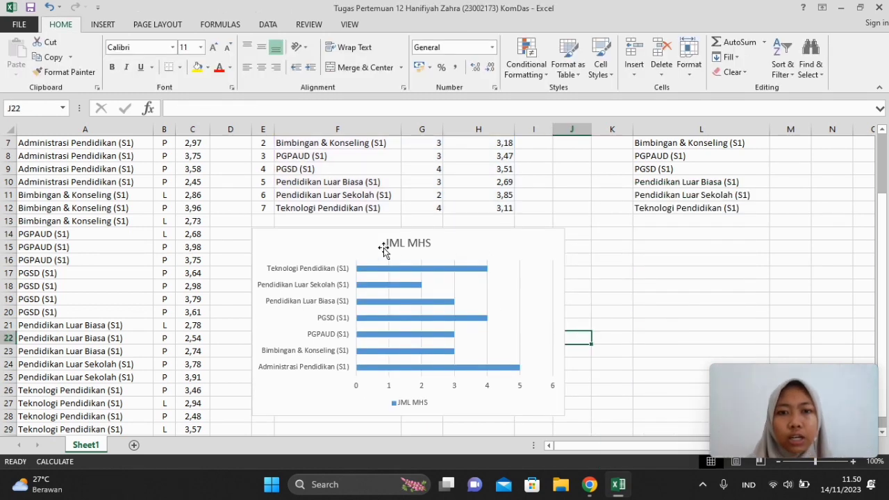
Replace the chart title with "JUMLAH MAHASISWA FIP BERDASARKAN PRODI/JURUSAN SEM JUL - DES 2019"
click(431, 241)
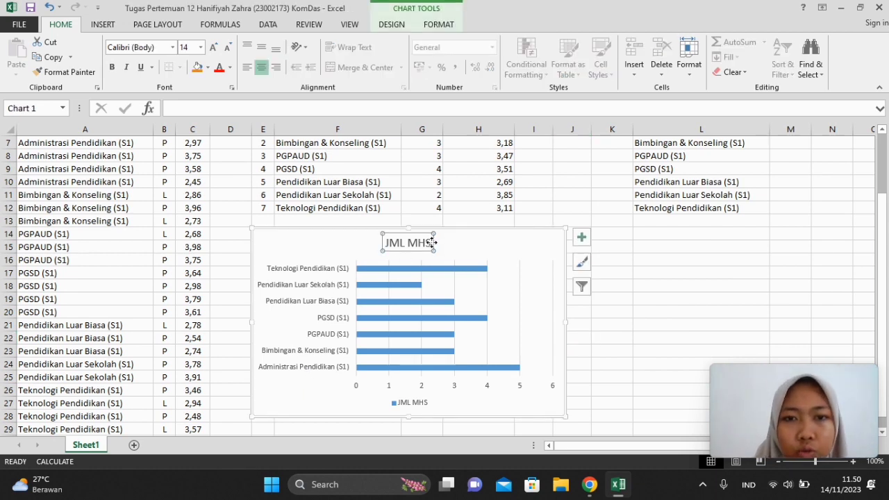
drag(429, 241, 385, 242)
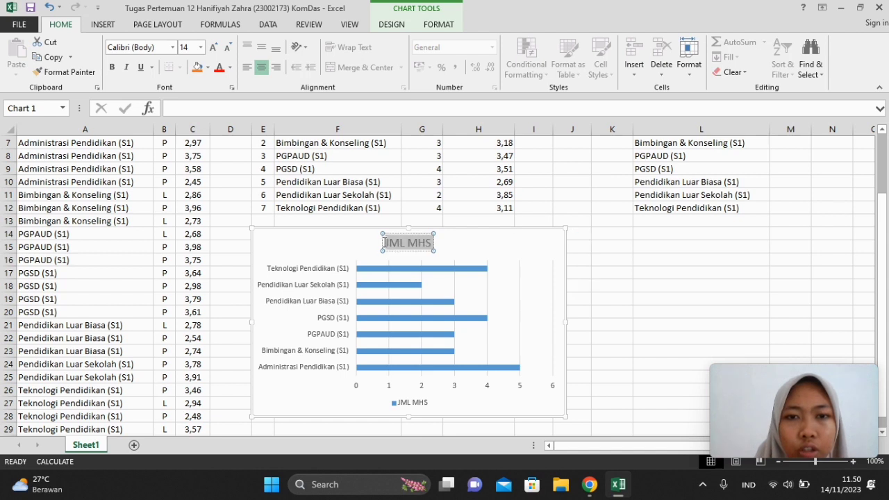
key(BackSpace)
key(Caps_Lock)
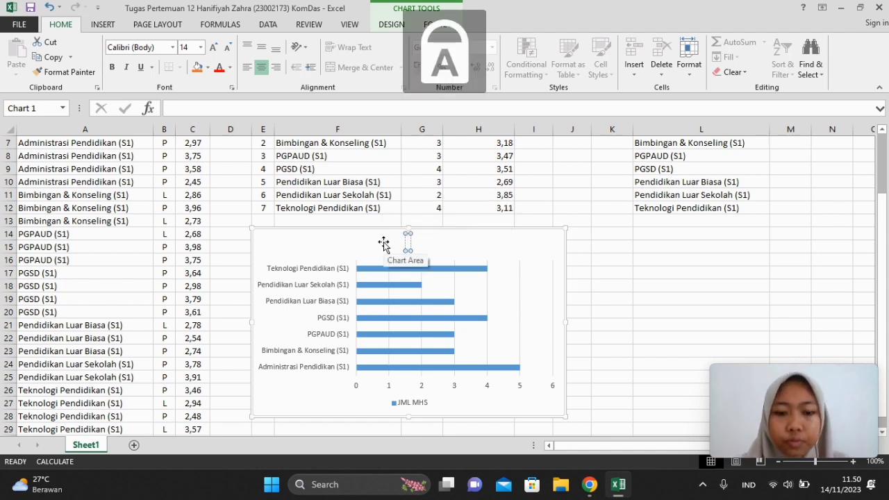
text(JU)
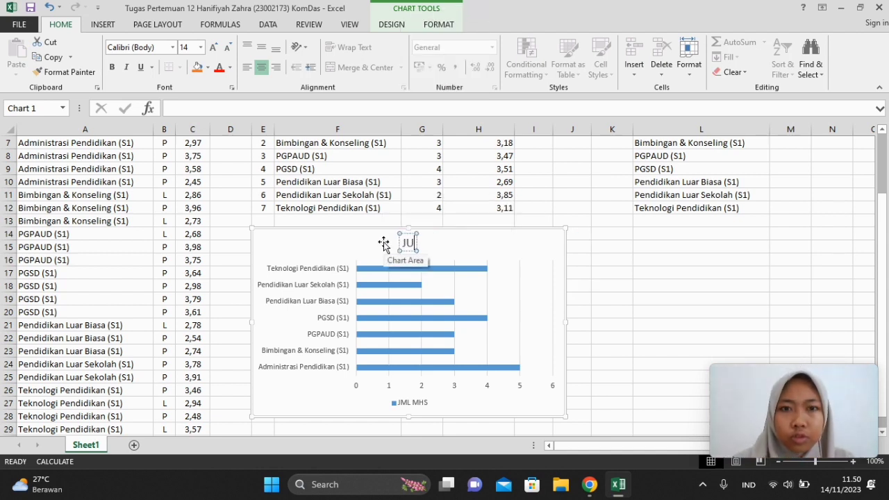
text(MLAH MAHA)
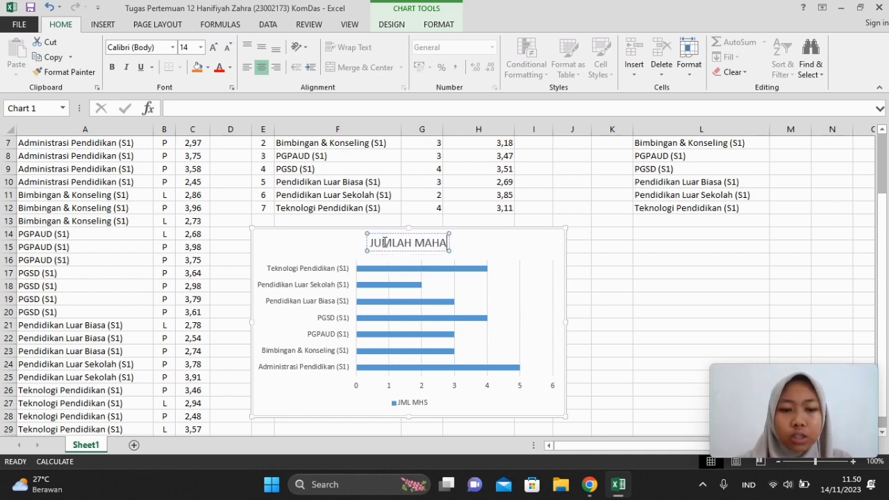
text(SISWA F)
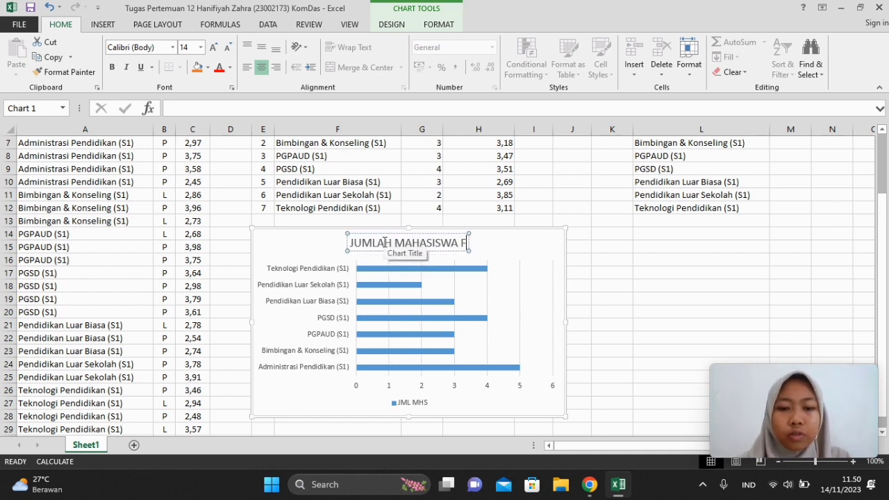
text(IP BER)
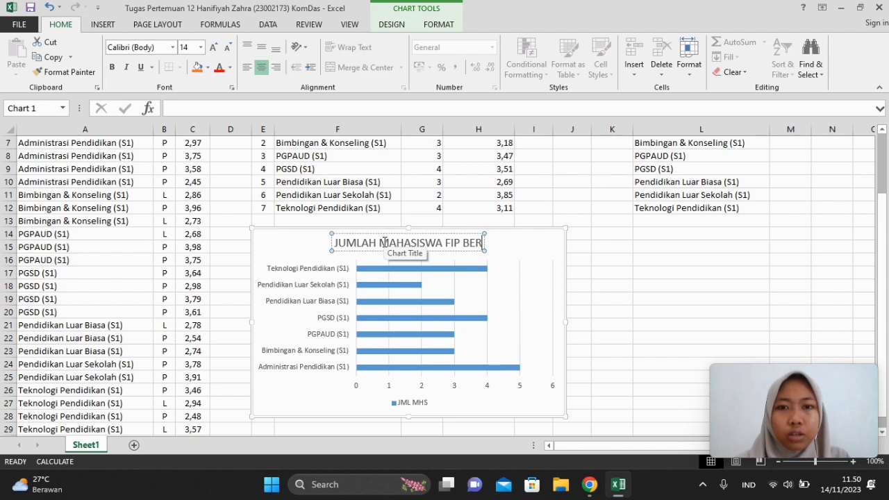
text(DASARKAN)
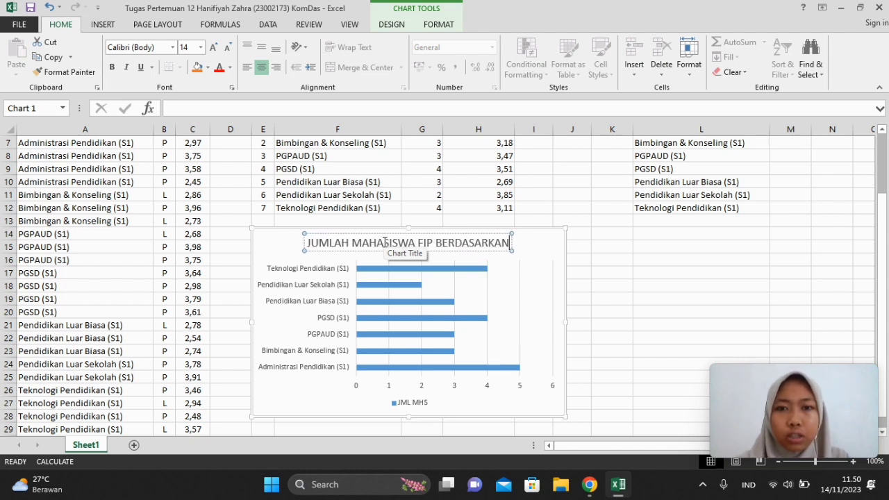
text( PRODI)
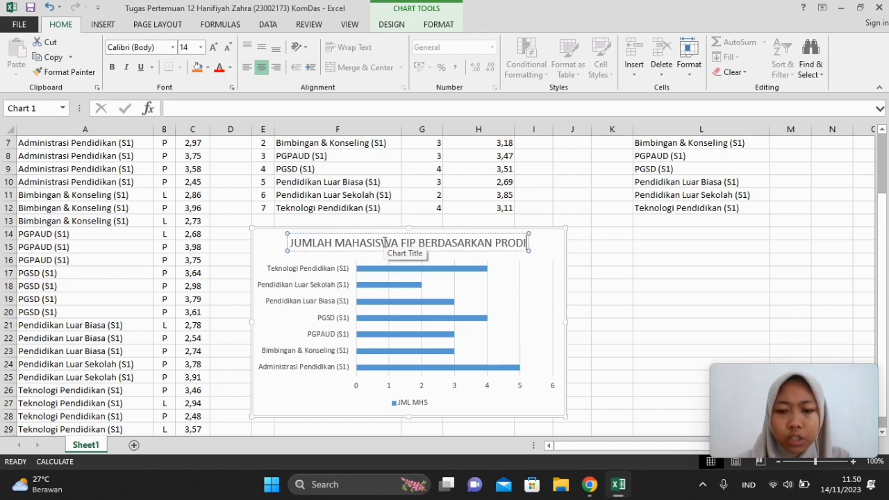
text(/JURUSAN)
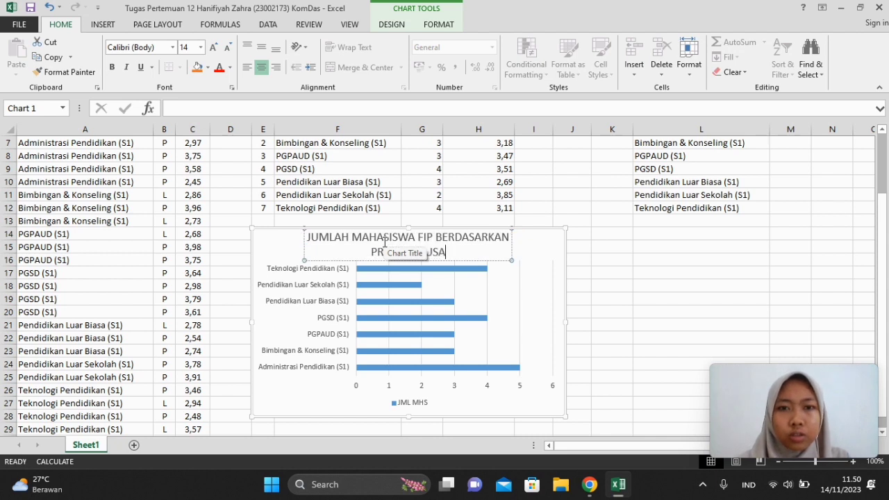
text( SEM )
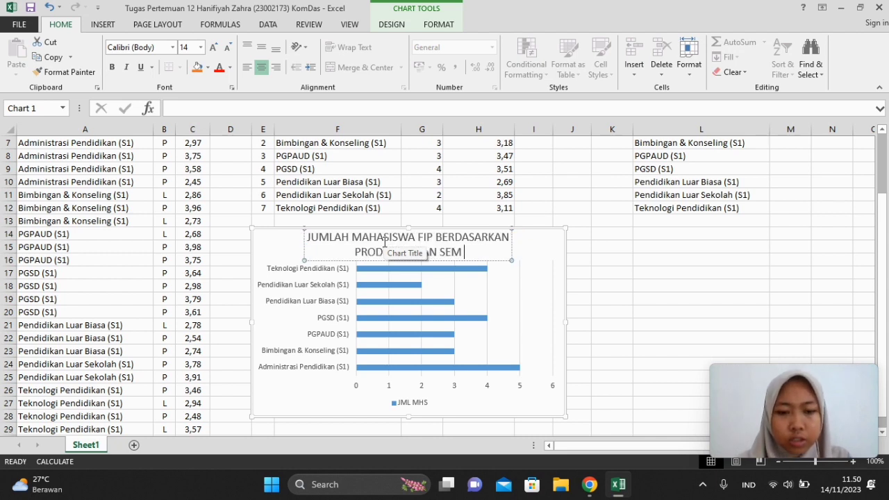
text(JUL -)
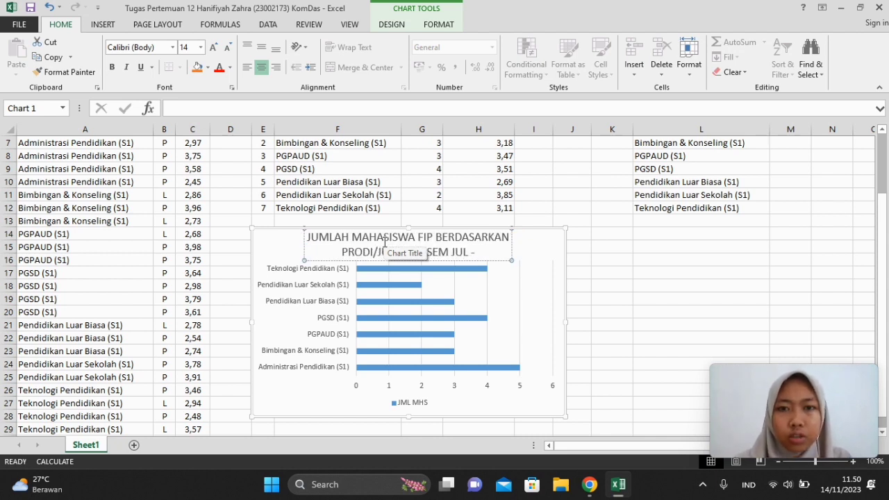
text( DES 2019)
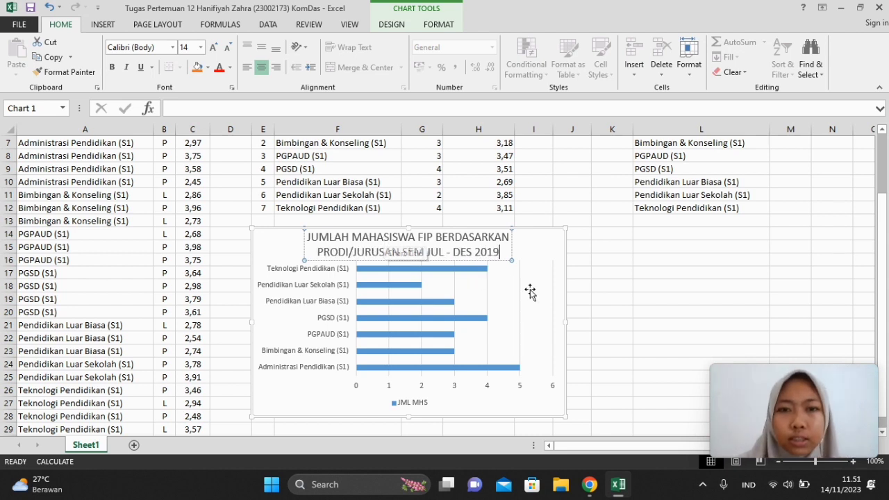
click(588, 291)
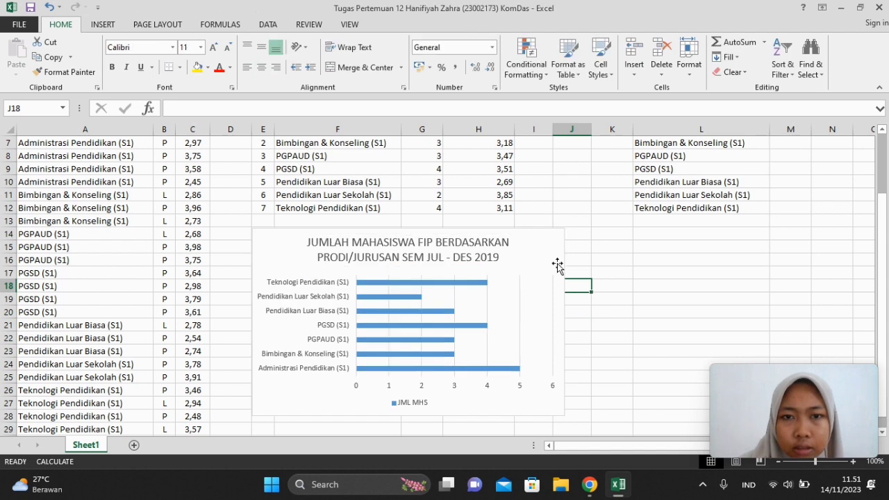
Change the student count chart's type from bar to Clustered Column, keeping the program names as categories
click(525, 265)
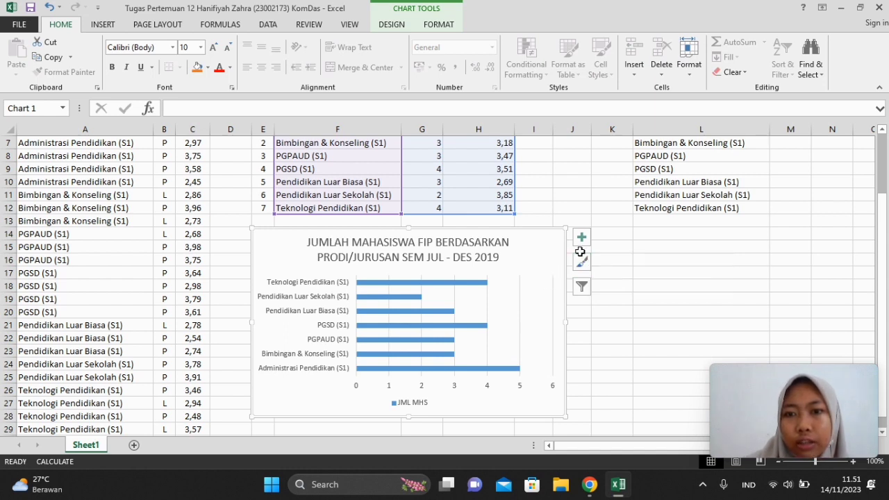
click(581, 262)
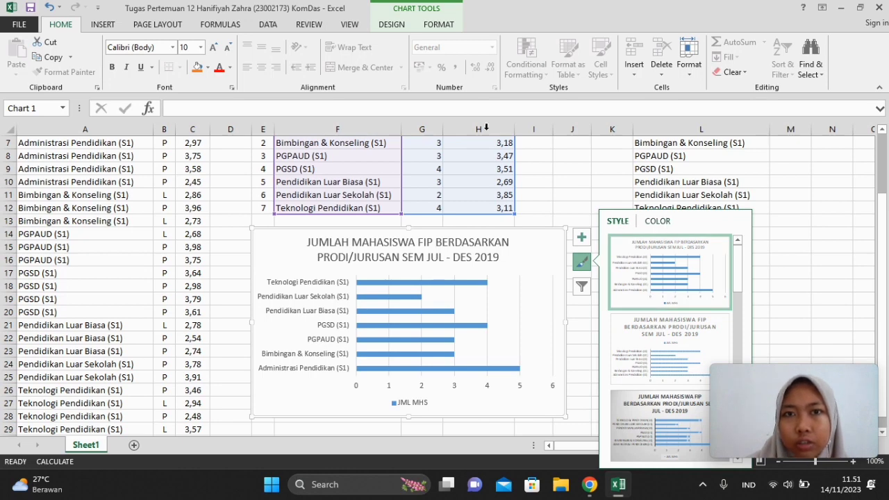
click(390, 25)
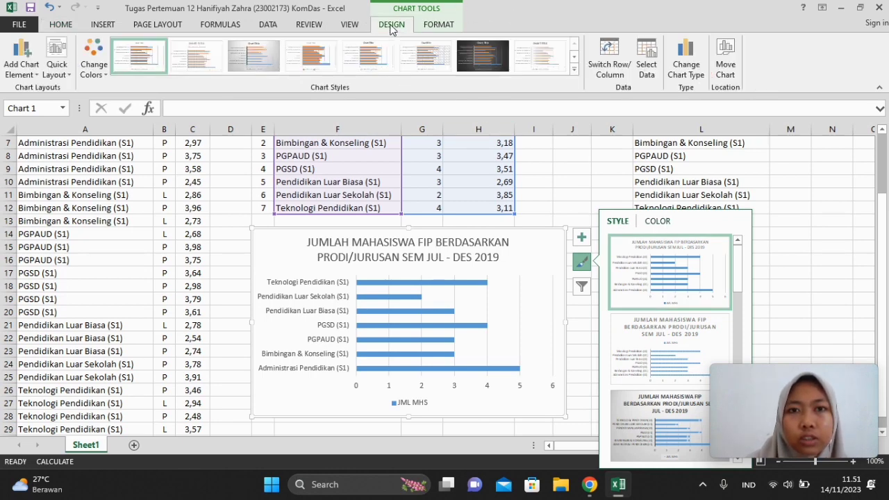
click(695, 76)
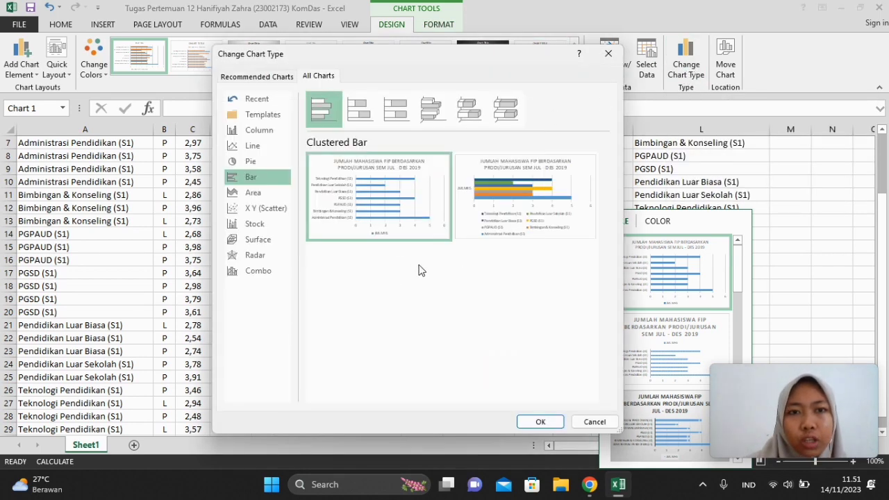
click(259, 132)
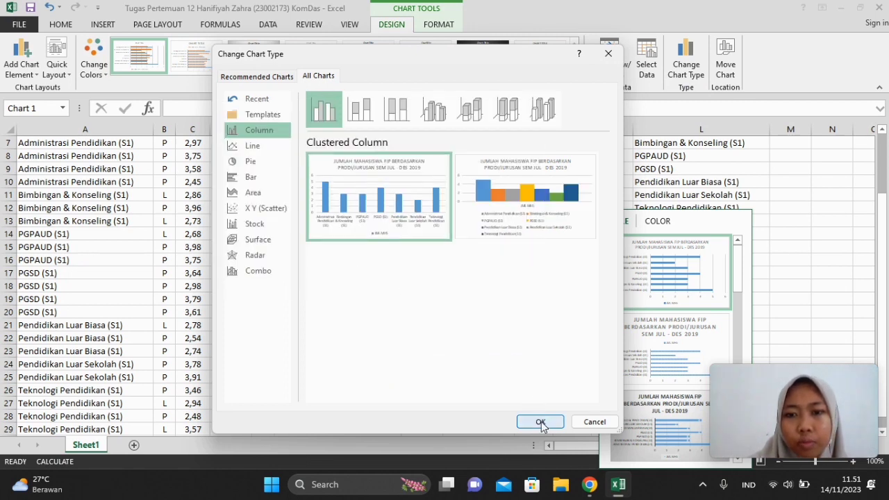
click(540, 420)
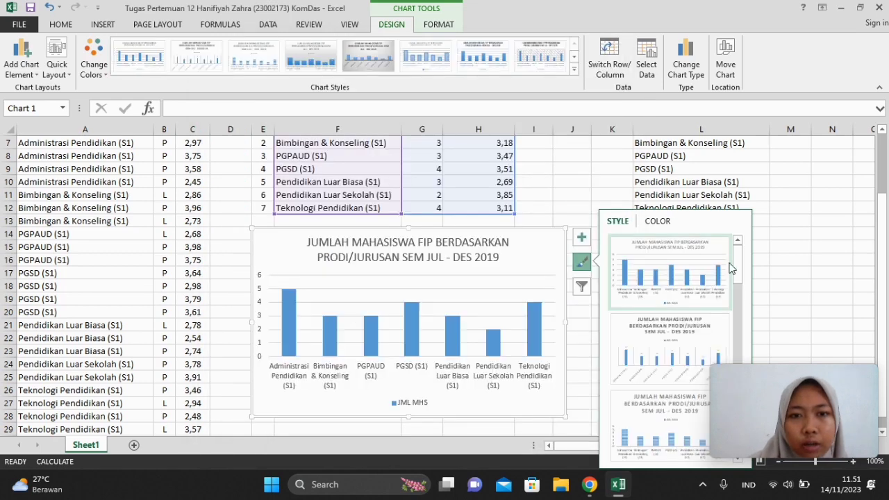
click(784, 298)
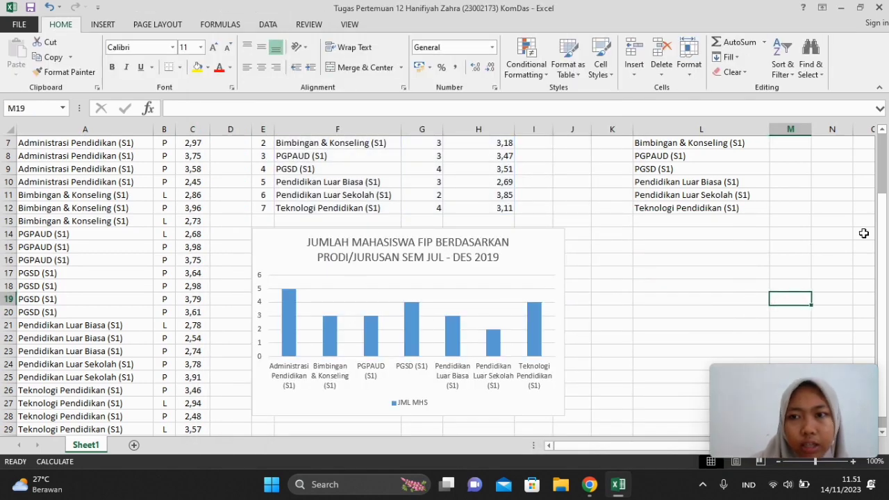
Add data labels to the JML MHS columns of the student count chart
drag(880, 238, 880, 242)
click(289, 292)
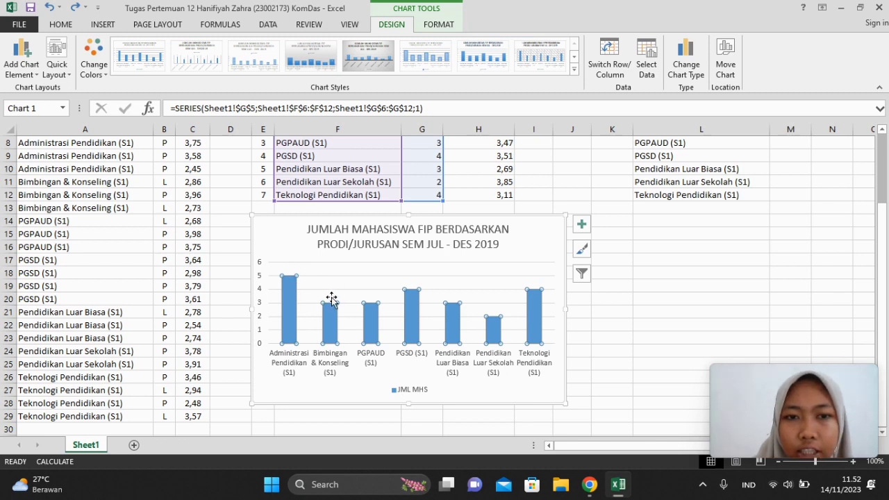
mouse_move(290, 299)
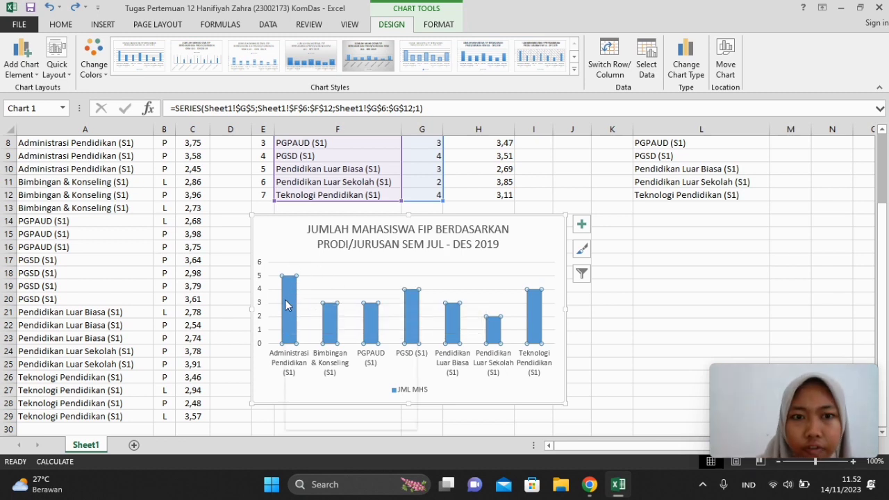
right_click(288, 305)
mouse_move(380, 392)
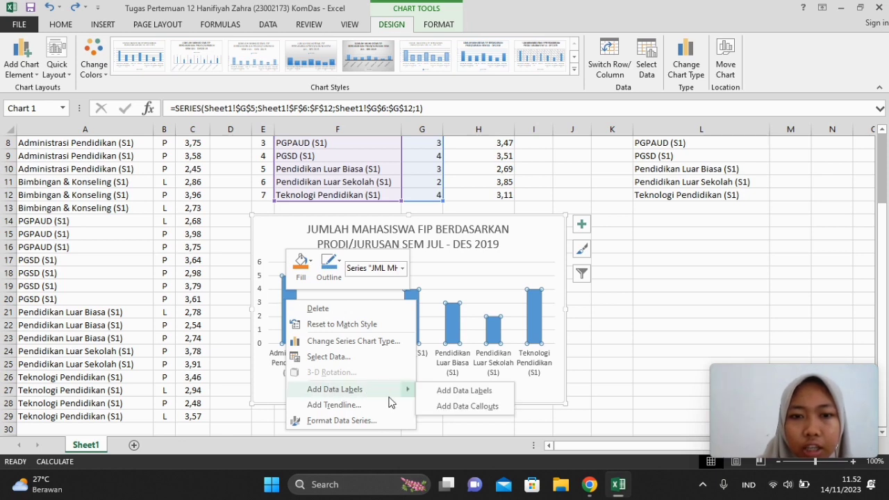
click(439, 391)
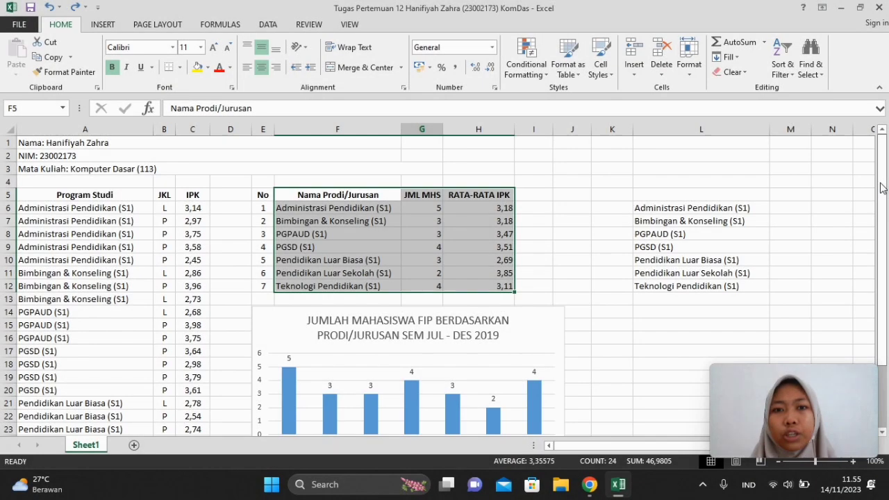
Insert a second chart, a 2-D Clustered Column, from the summary table range F5:H12
drag(880, 188, 871, 158)
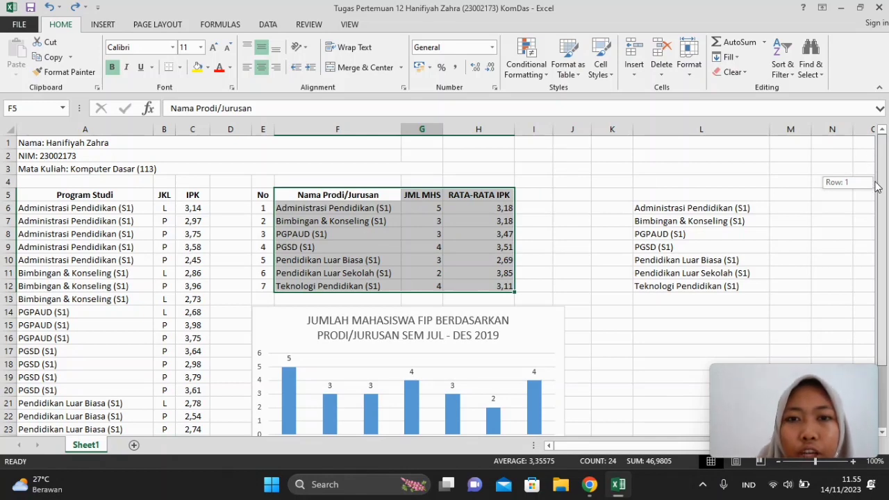
drag(877, 187, 877, 189)
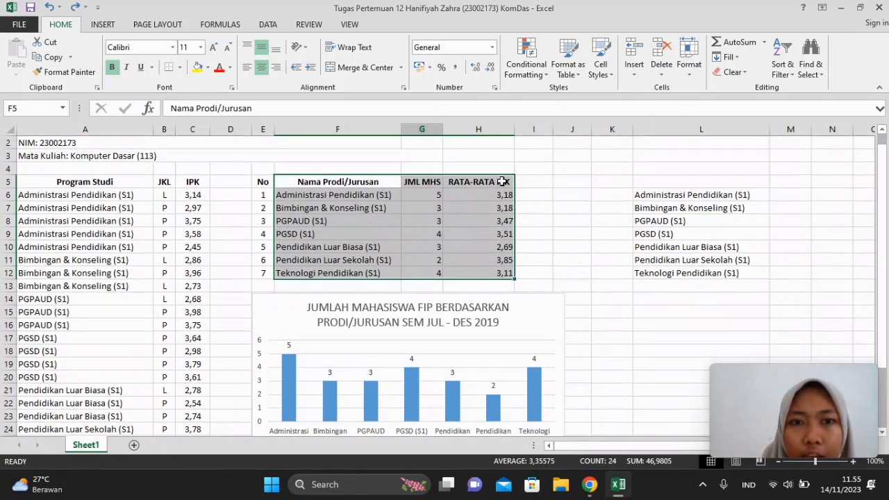
click(354, 181)
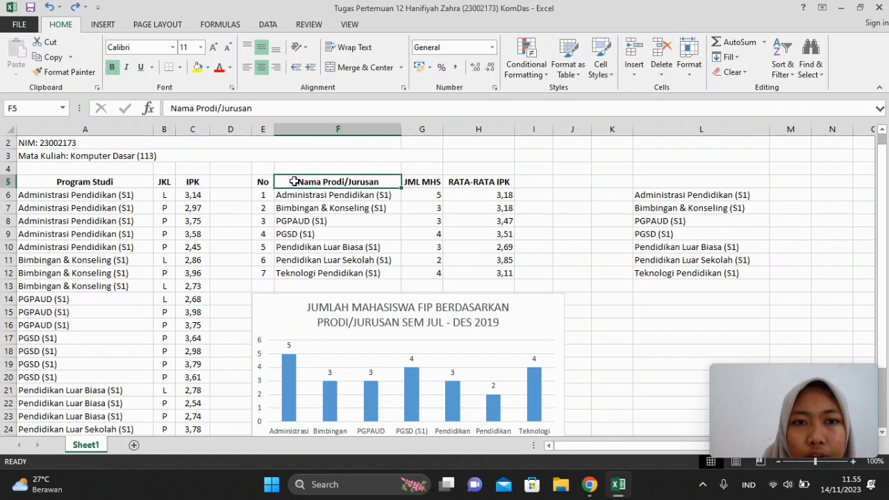
drag(294, 181, 479, 272)
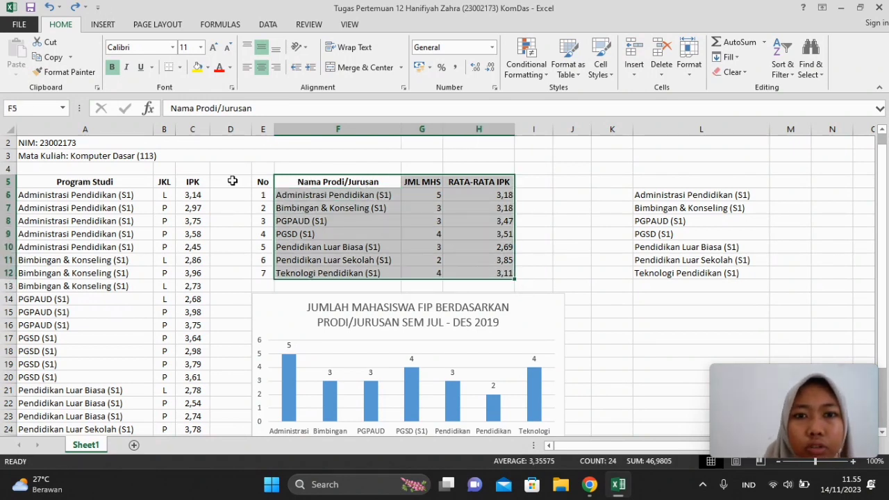
click(102, 25)
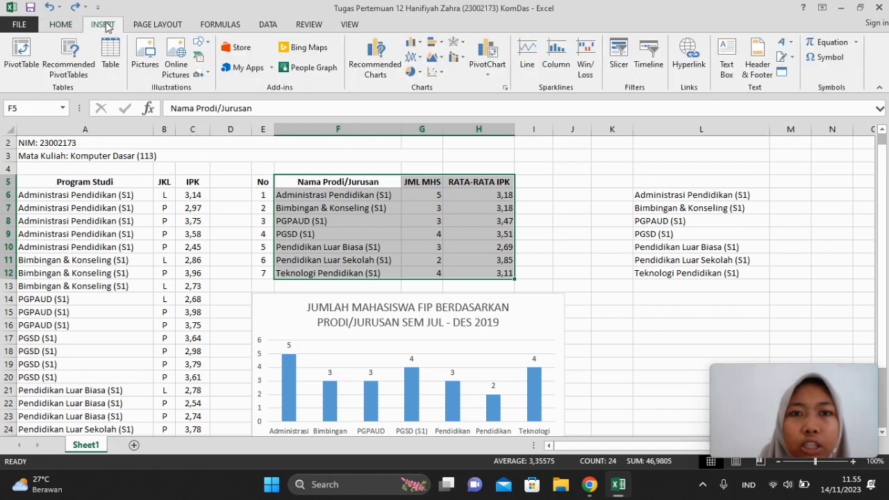
click(415, 42)
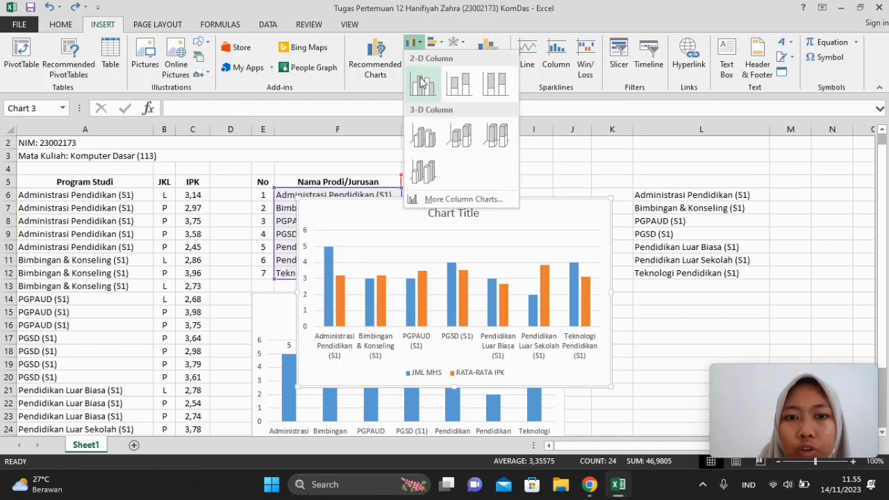
click(421, 83)
Place the new chart beside the student count chart, around row 14 at column K, and filter out its JML MHS series
scroll(819, 179, down, 2)
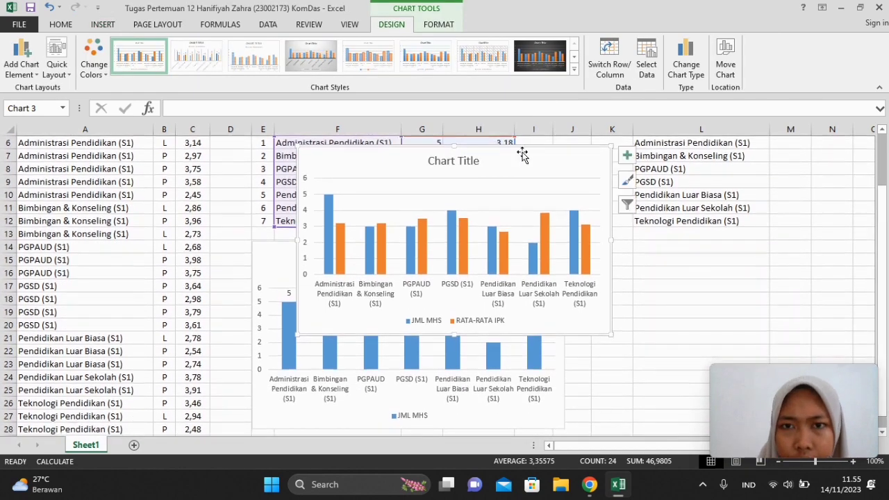
drag(521, 160, 779, 275)
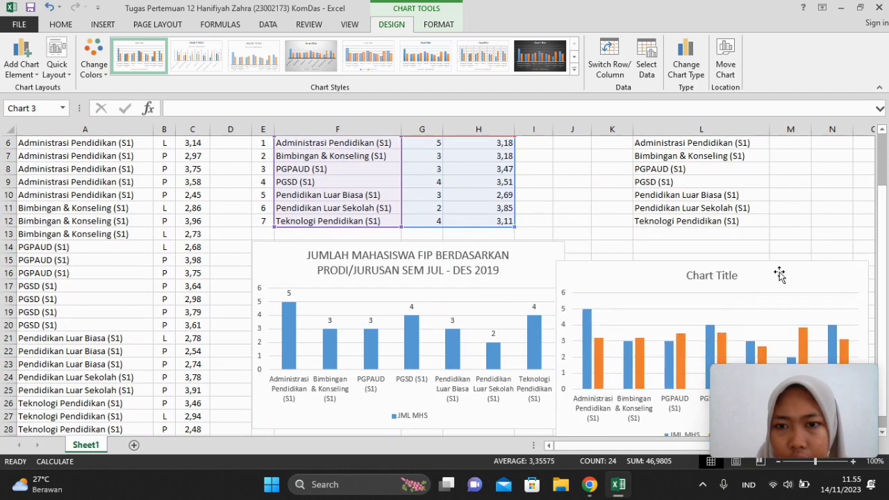
click(804, 461)
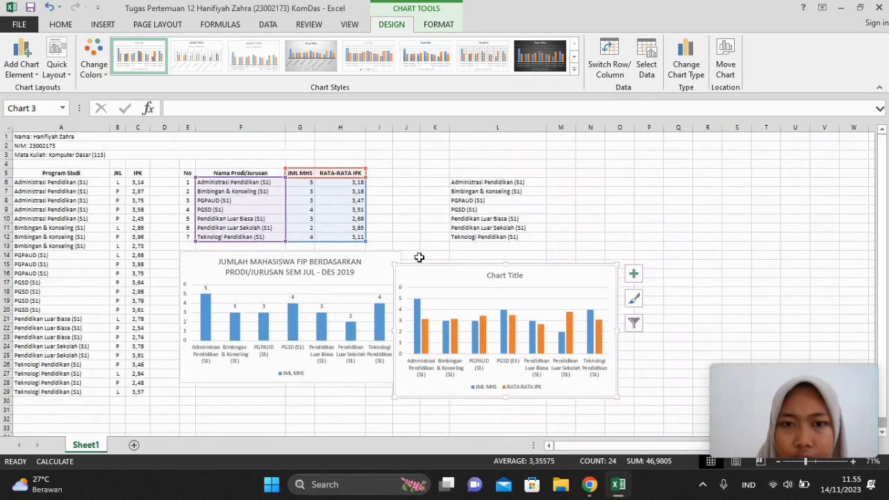
drag(438, 274, 463, 259)
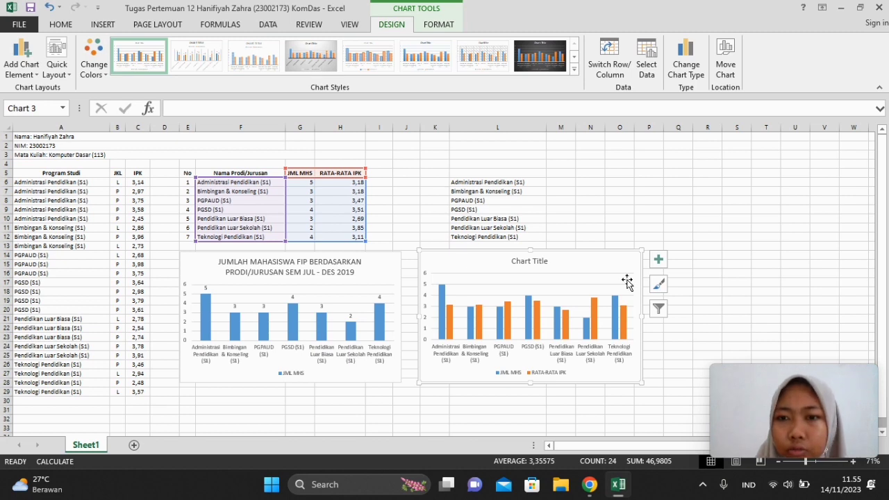
click(658, 308)
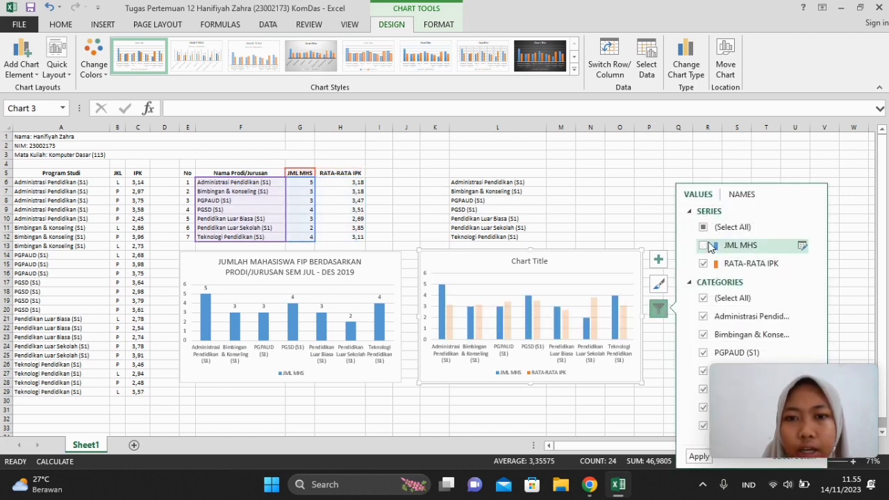
click(697, 457)
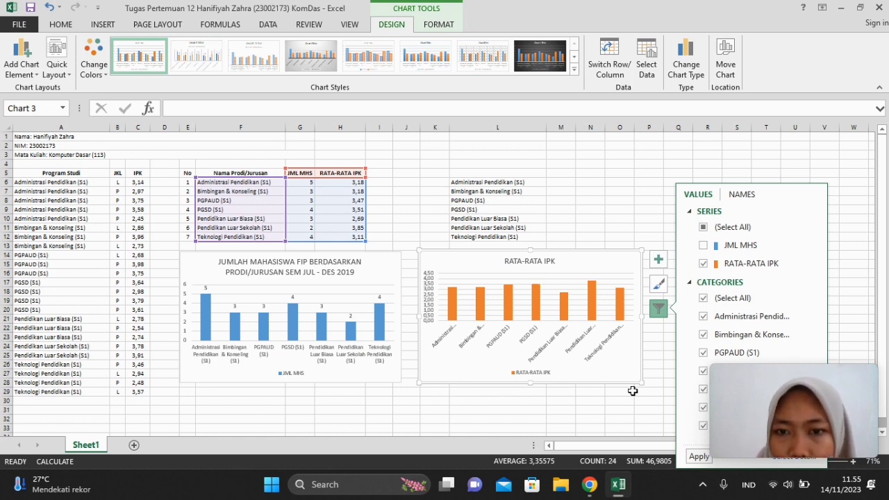
Extend the second chart's title to "RATA-RATA IPK MAHASISWA FIP UNP" with "SEMESTER JUL - DES 2019" on a second line
click(557, 263)
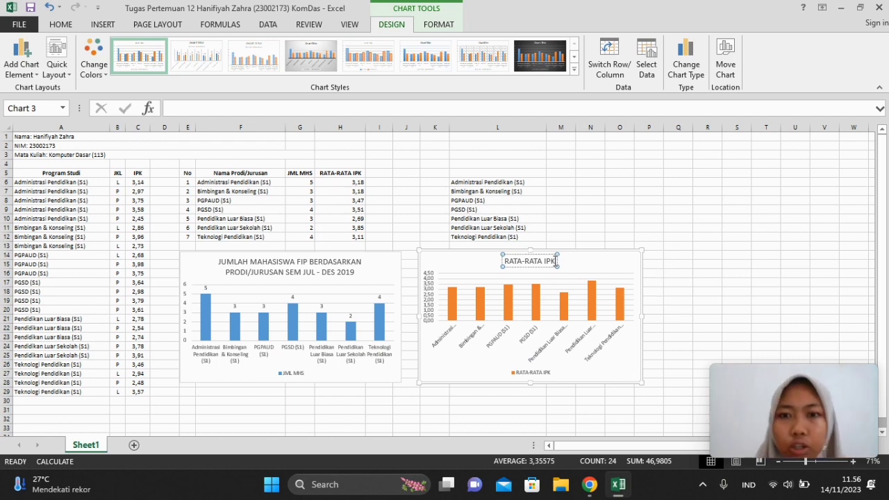
key(Caps_Lock)
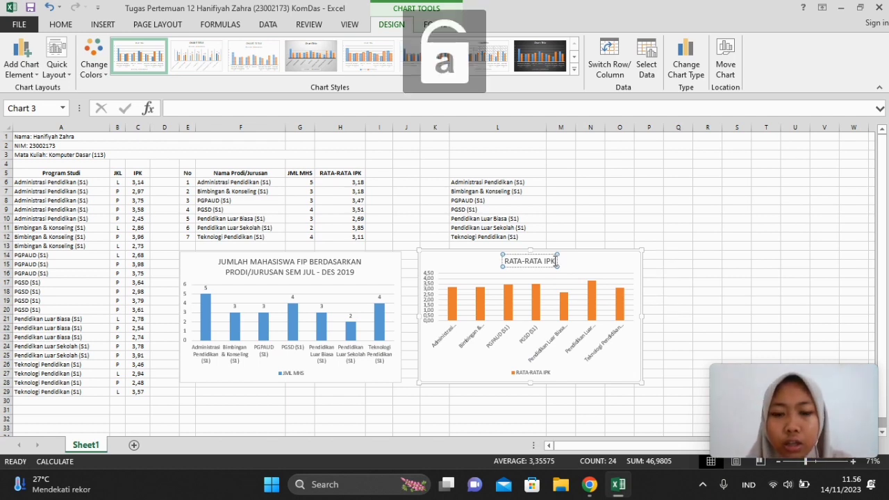
key(Caps_Lock)
text(MAHASI)
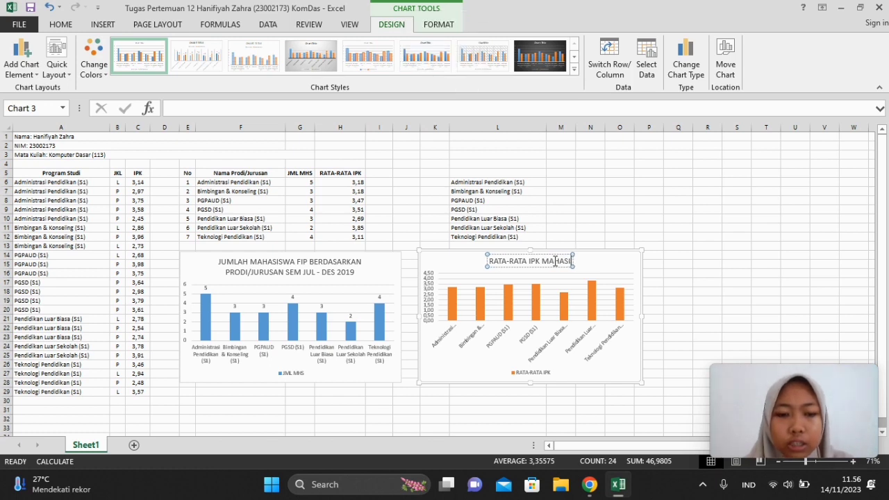
text(SWA FI)
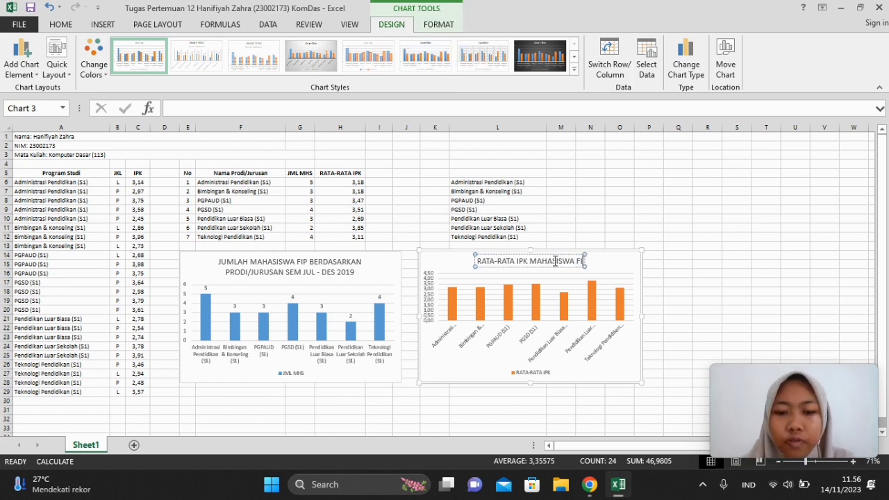
text(P UNP)
key(Return)
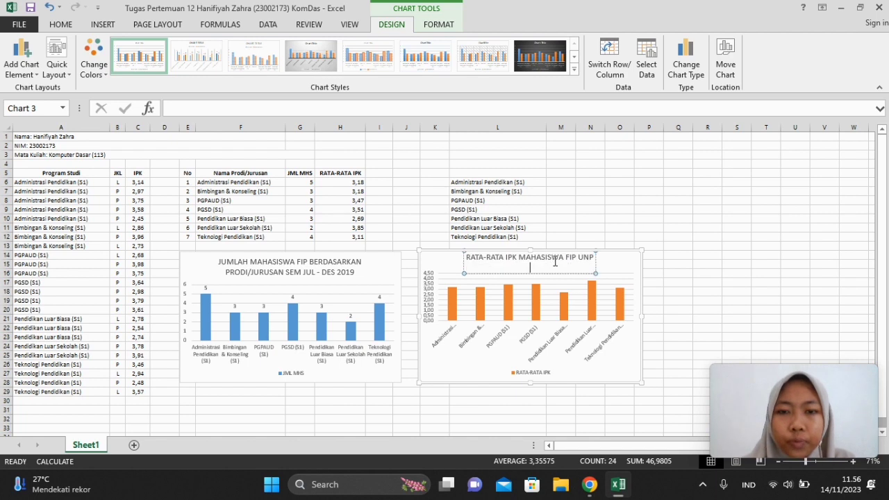
text(SEMESTER )
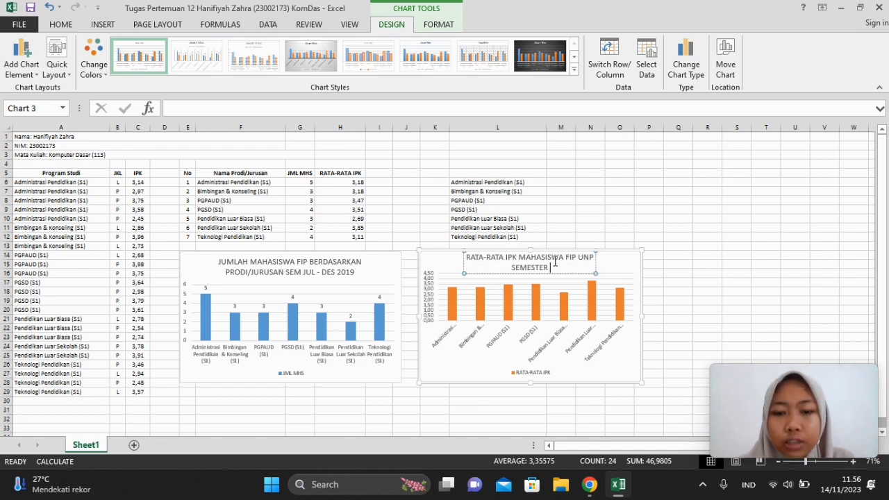
text(JUL - DE)
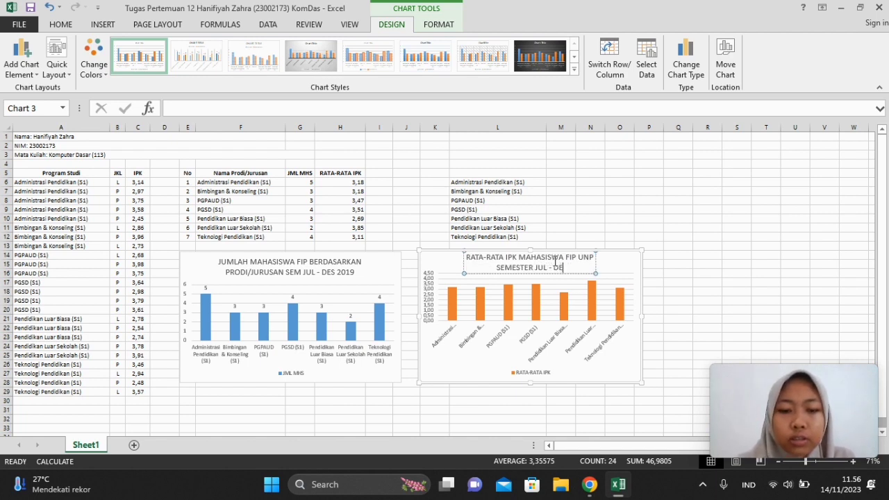
text(S 2019)
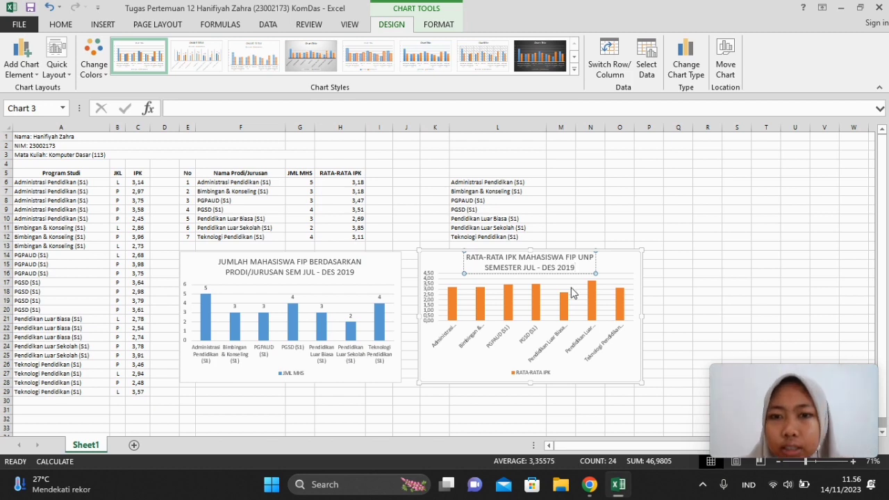
click(446, 269)
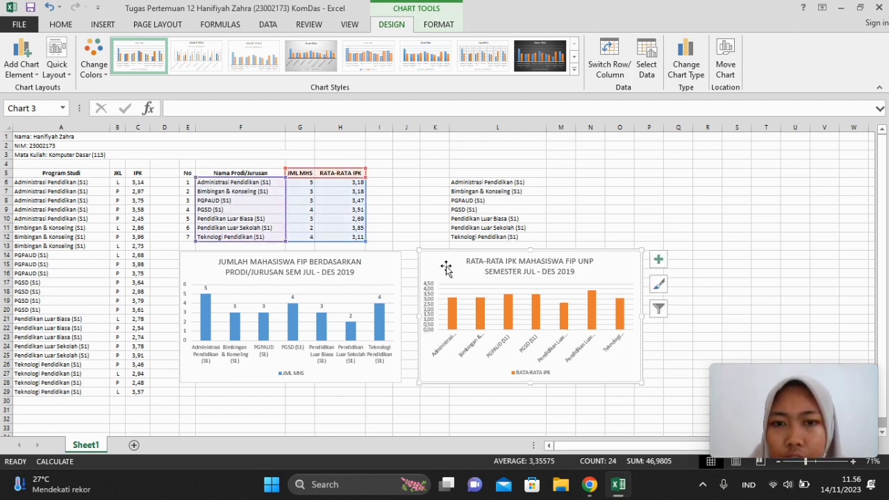
Apply the chart style with outlined, unfilled columns and the legend beneath the title to the RATA-RATA IPK chart
click(625, 284)
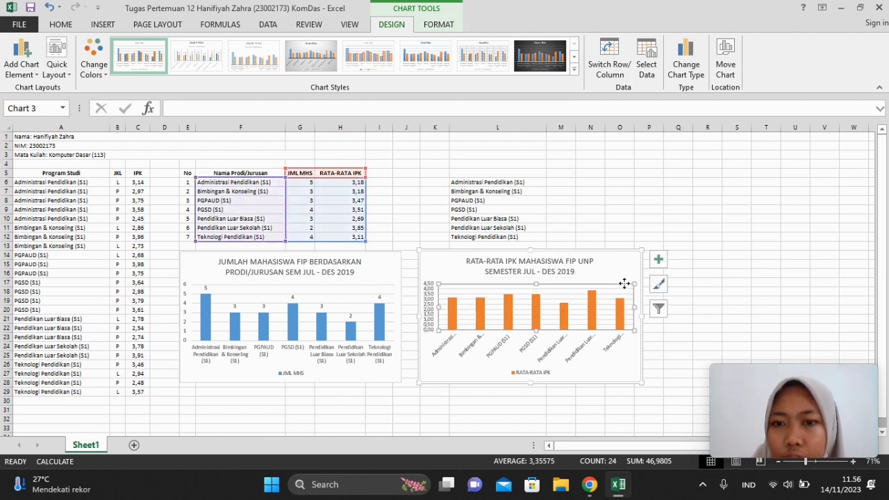
click(658, 283)
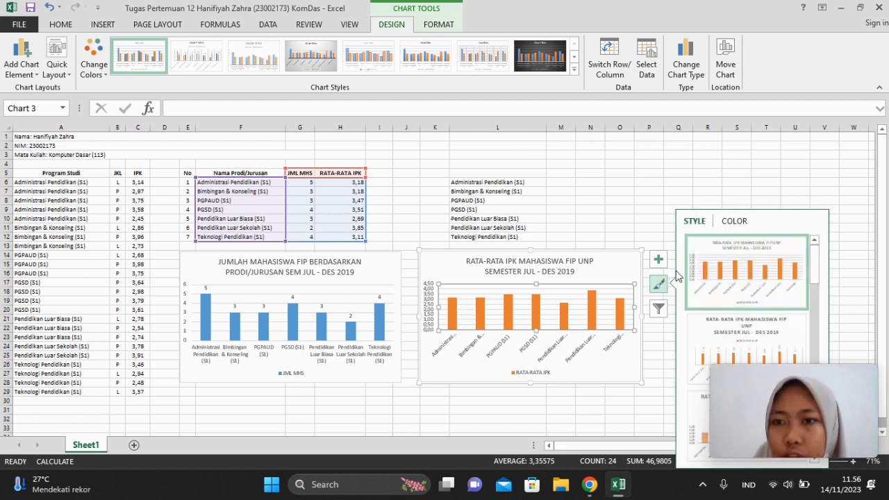
mouse_move(827, 380)
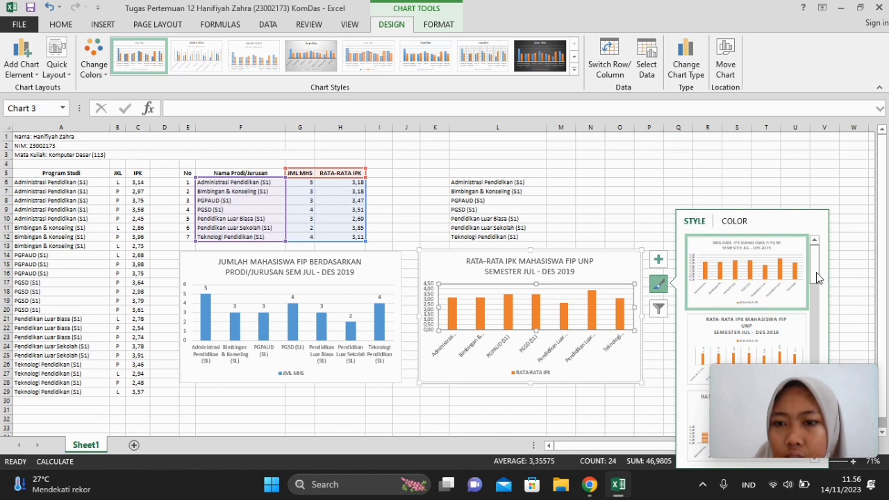
drag(817, 278, 804, 391)
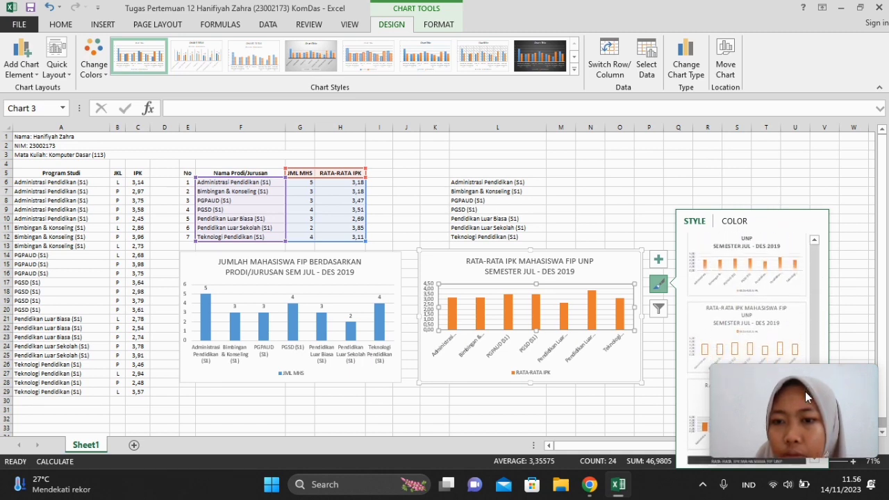
click(740, 342)
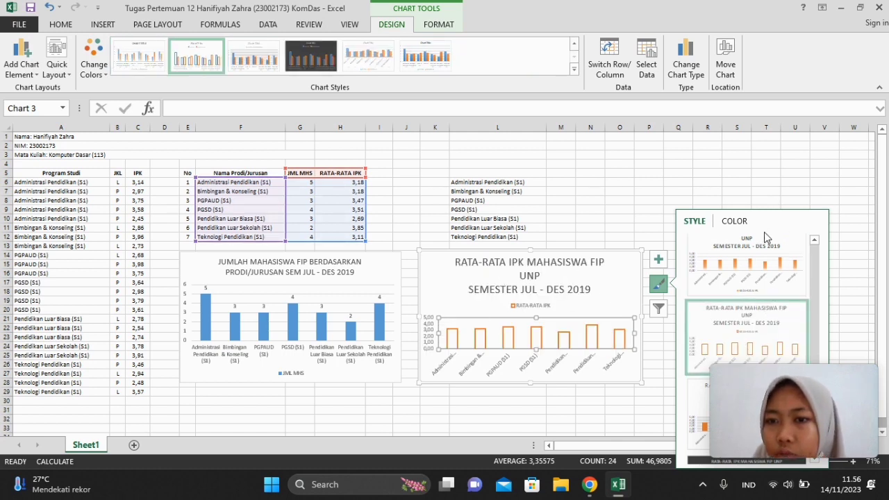
Fill the RATA-RATA IPK columns with the darkest blue-gray theme color
click(452, 339)
right_click(453, 339)
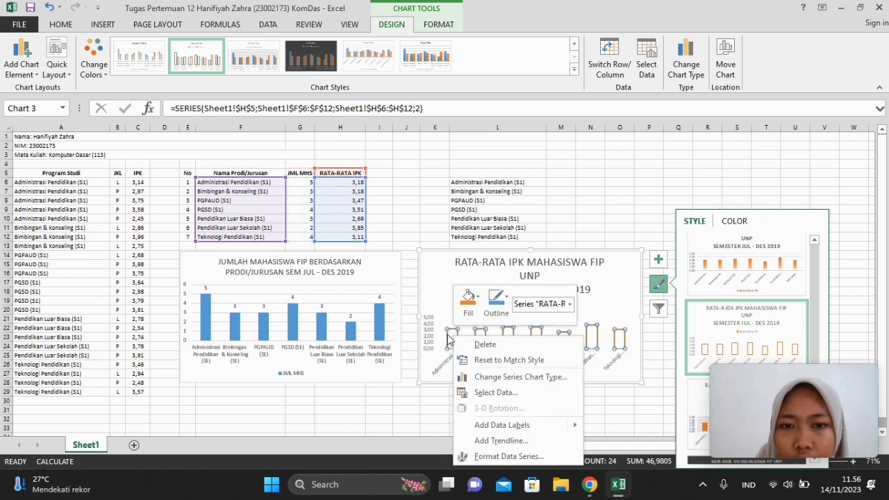
click(664, 290)
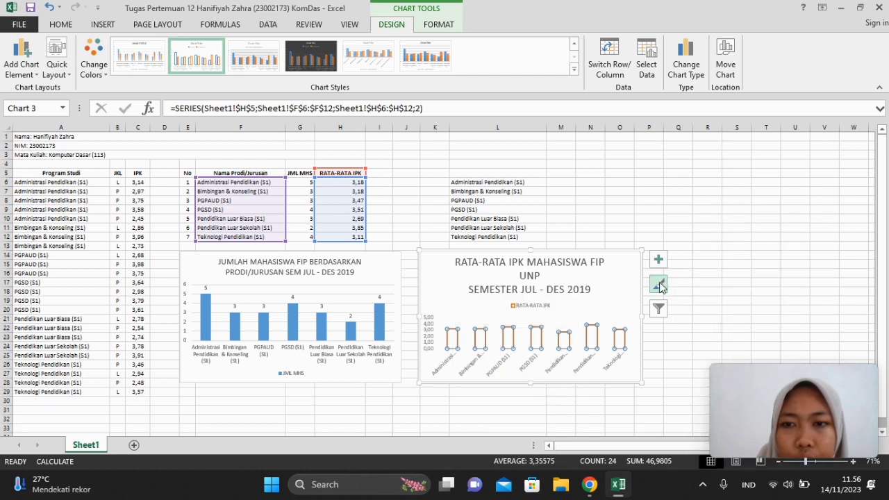
right_click(453, 338)
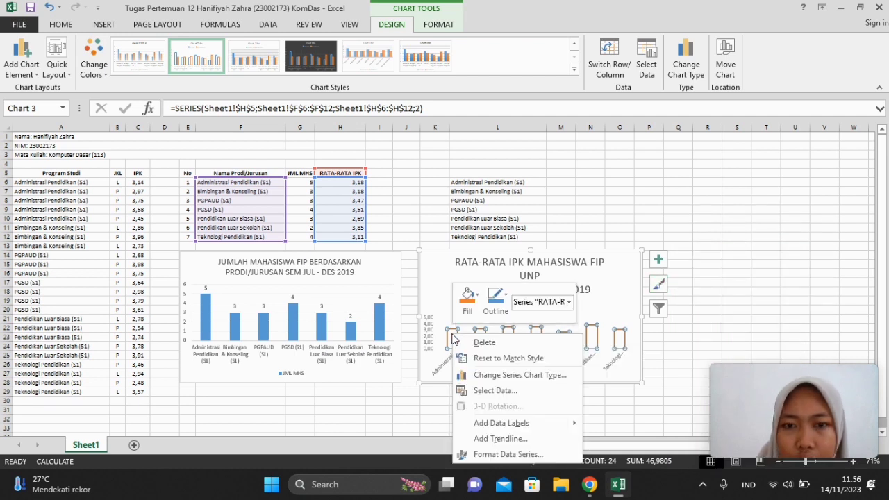
click(476, 297)
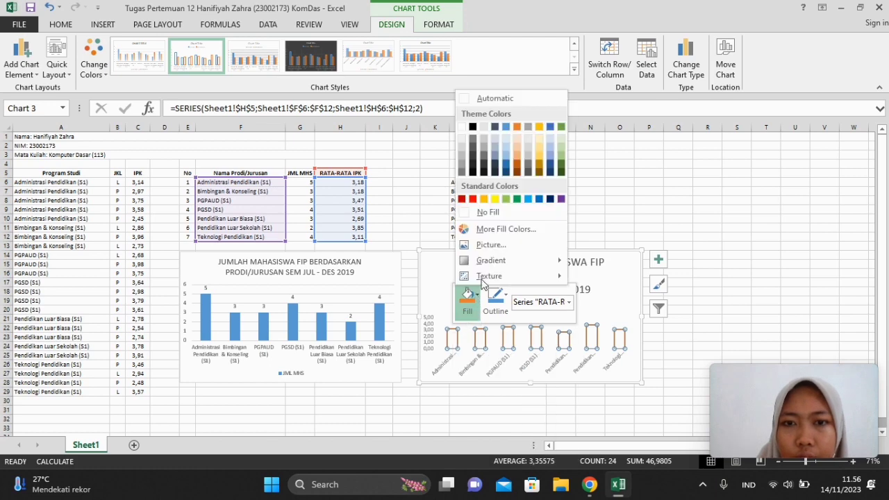
click(497, 167)
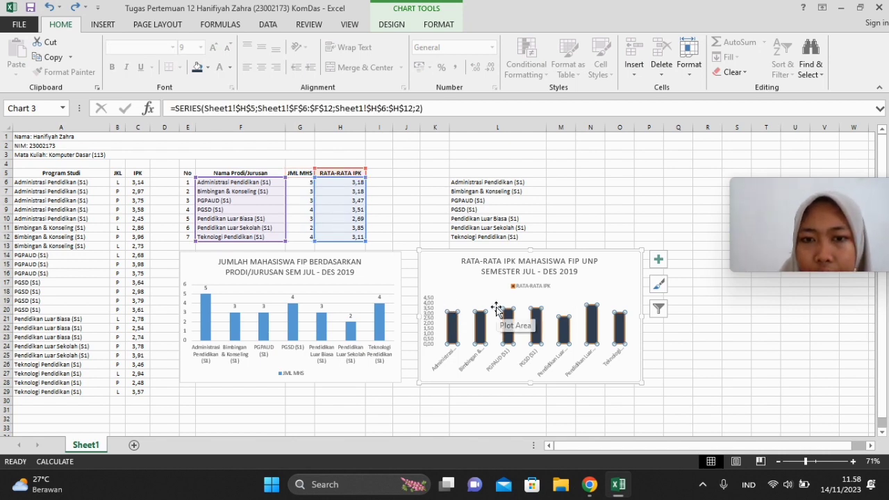
Add data labels to the RATA-RATA IPK series in the second chart
right_click(454, 329)
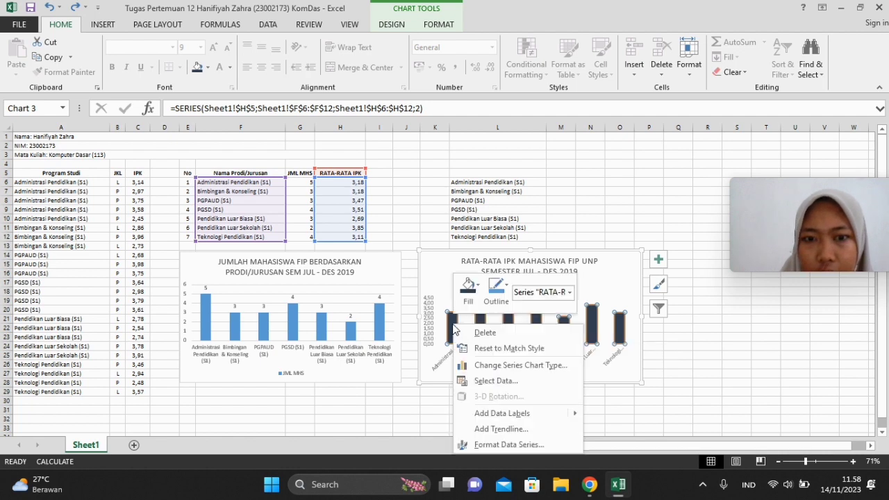
mouse_move(483, 418)
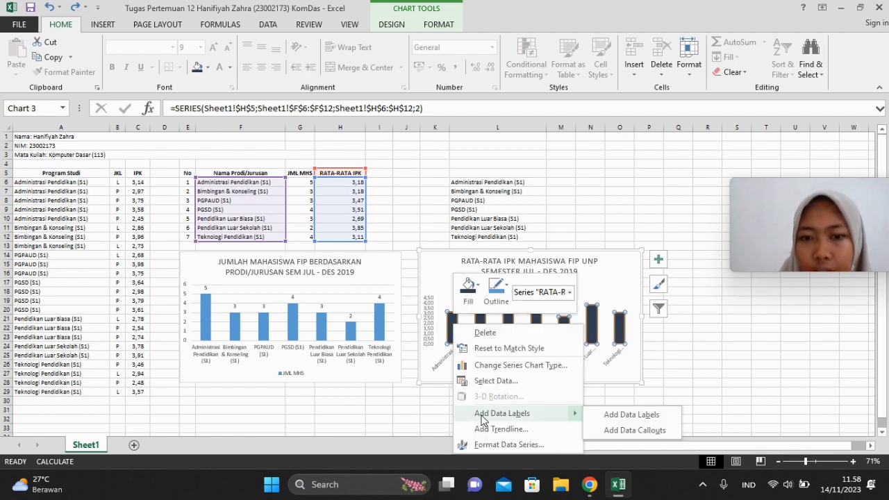
click(598, 414)
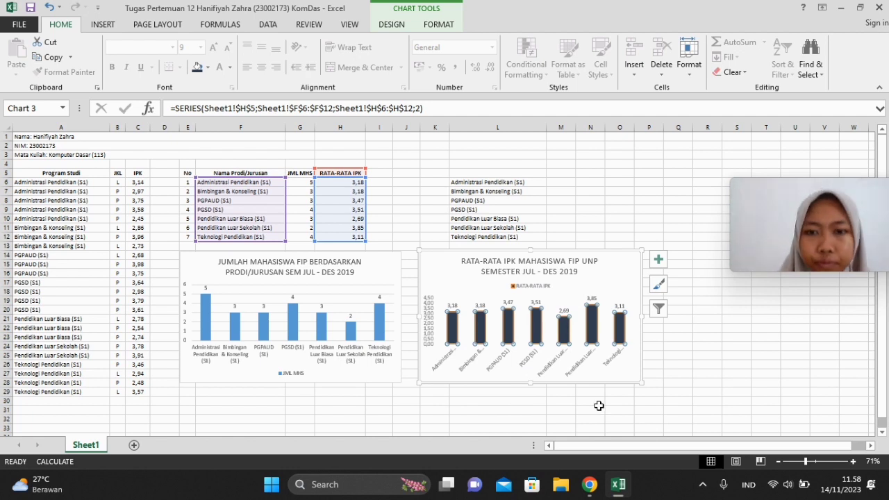
Change the RATA-RATA IPK chart's type to a basic Line chart
drag(879, 342, 878, 351)
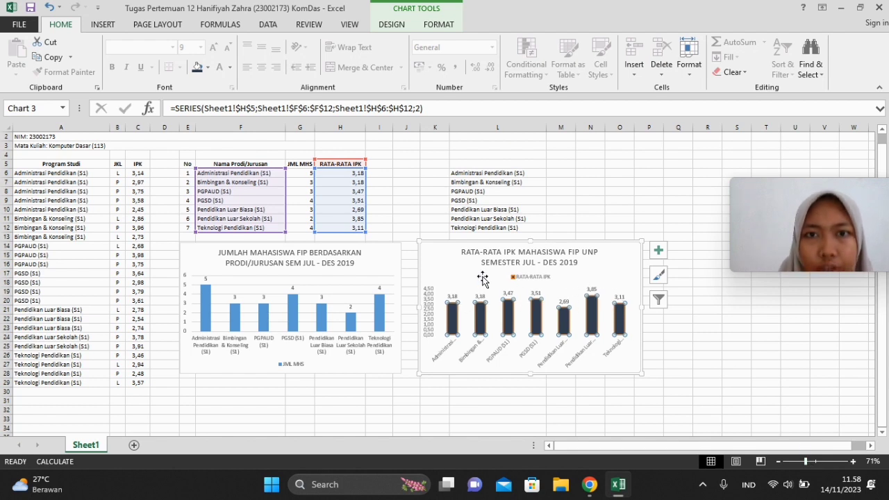
click(393, 26)
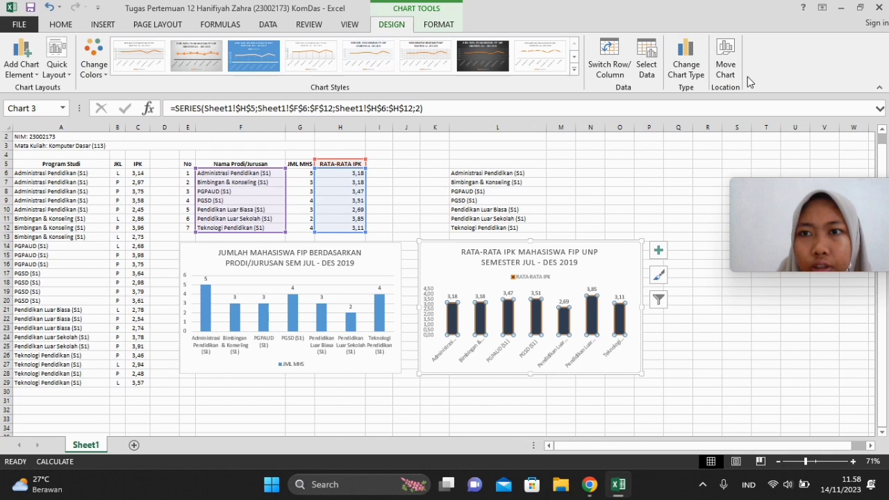
click(685, 61)
click(250, 146)
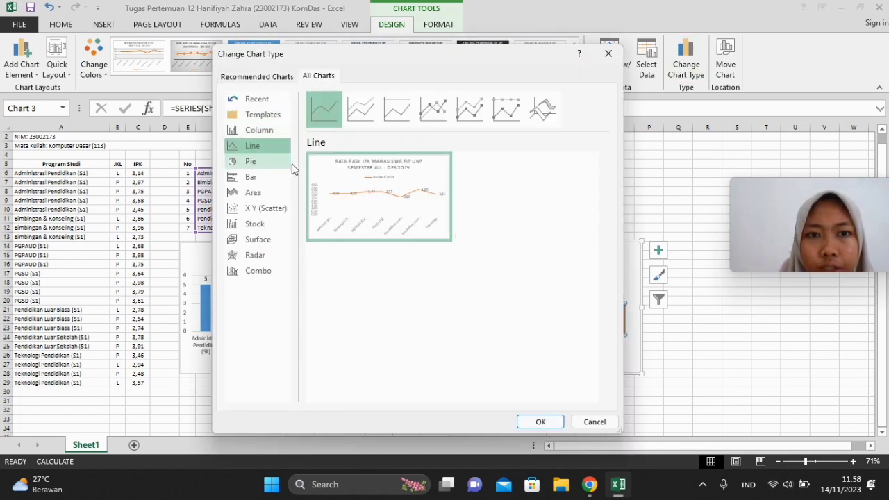
click(540, 421)
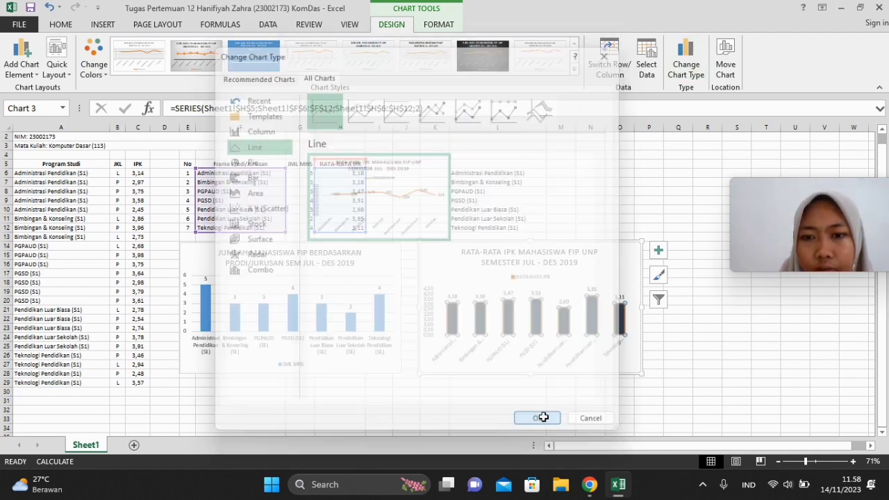
Examine the finished summary table and both charts at several zoom levels, with the chart deselected
click(811, 462)
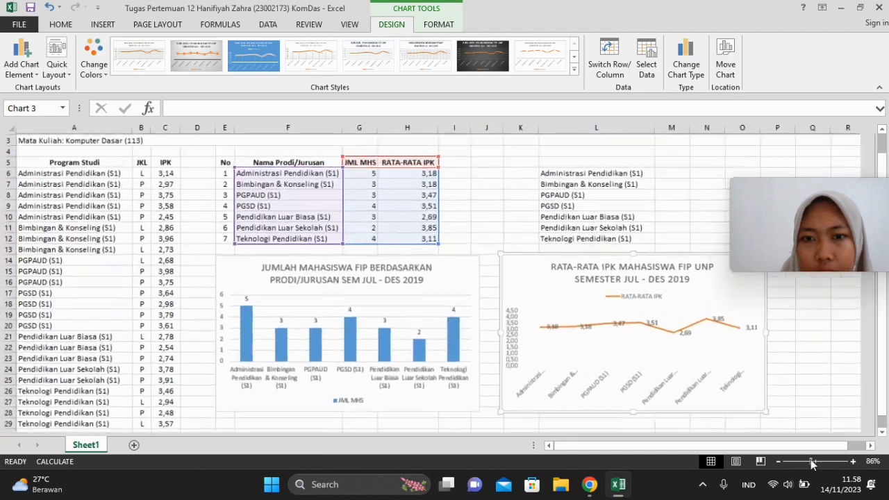
drag(883, 353, 883, 356)
click(856, 426)
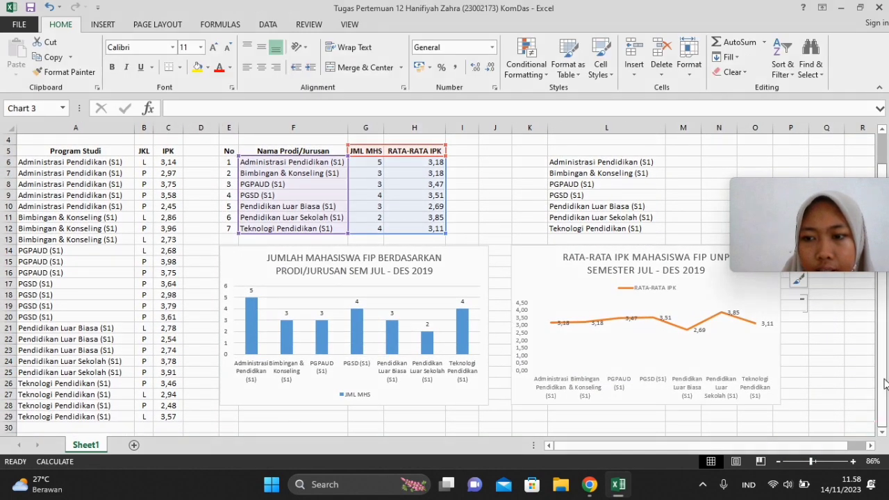
click(802, 461)
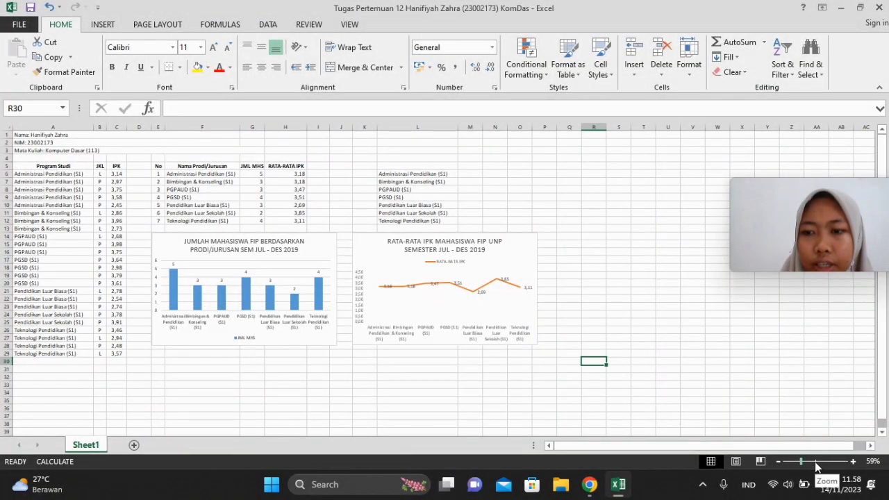
click(816, 461)
click(806, 461)
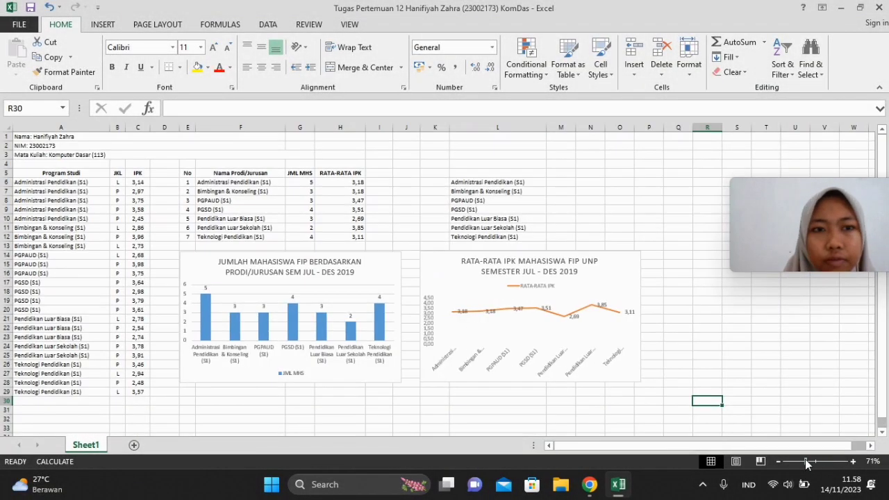
drag(882, 375, 882, 364)
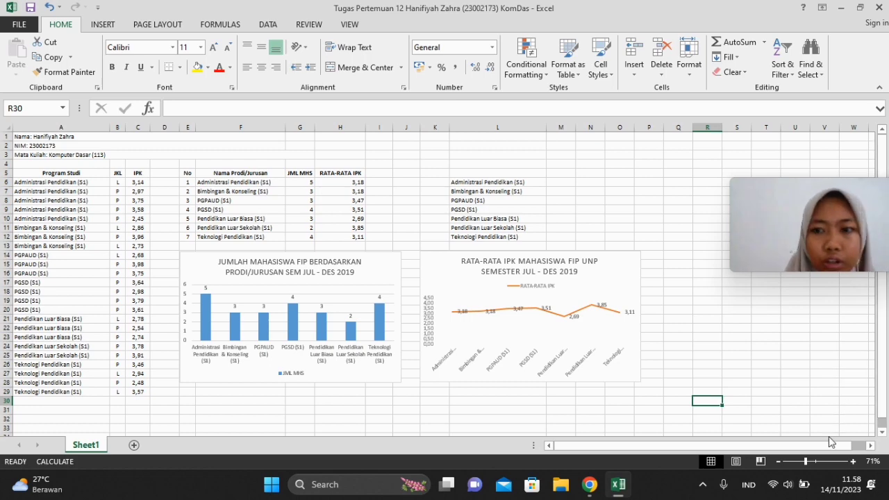
click(810, 462)
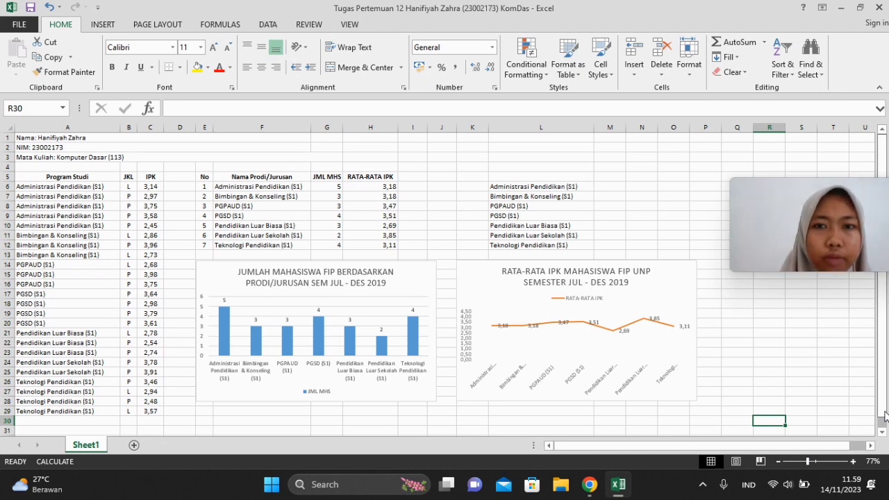
drag(885, 415, 881, 394)
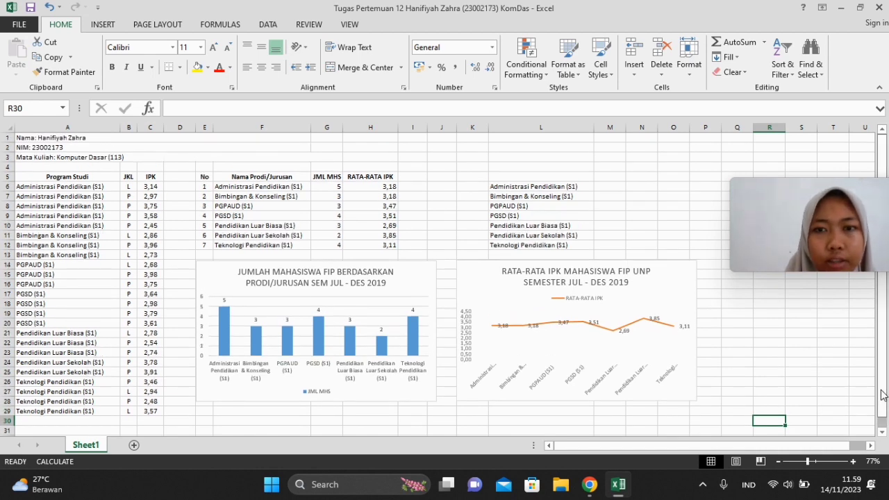
click(858, 433)
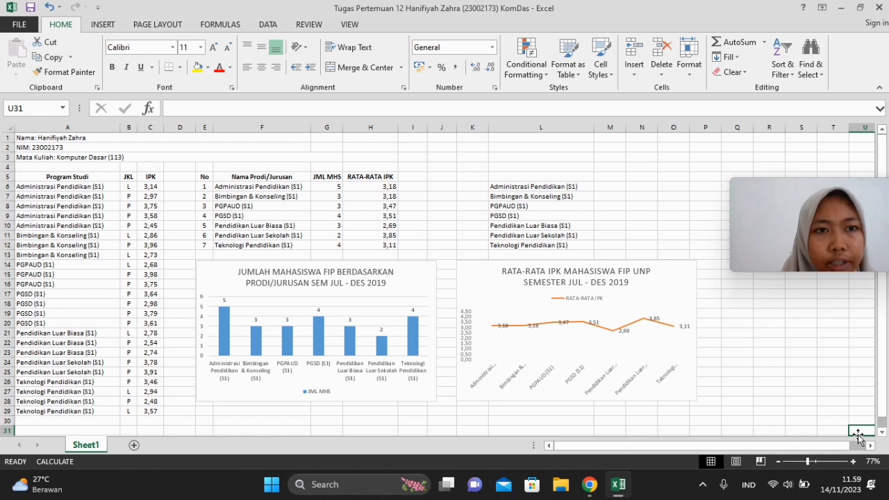